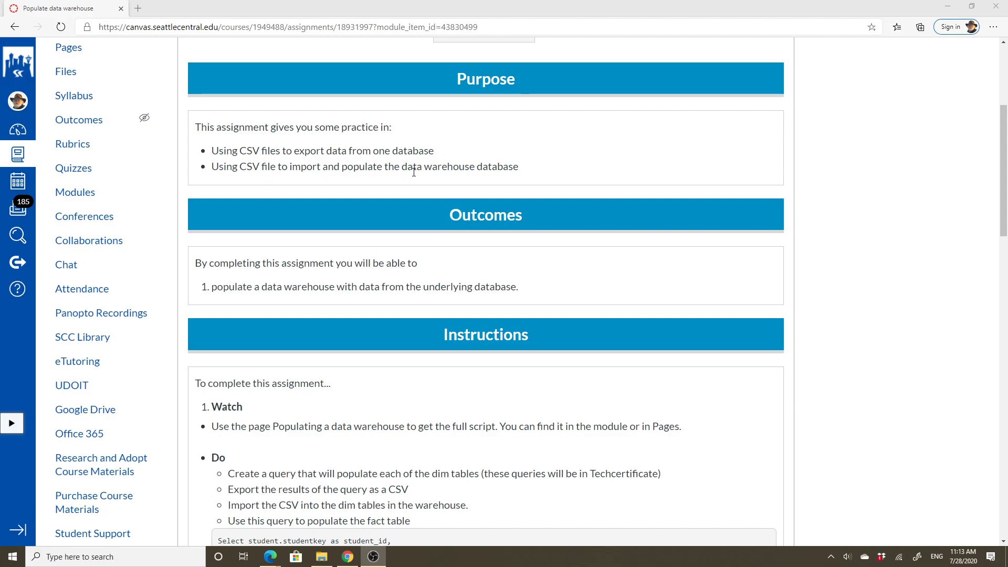
# - Review the assignment instructions and open the course page "Page: Populating the Data Warehouse"
pyautogui.scroll(-4, 464, 182)
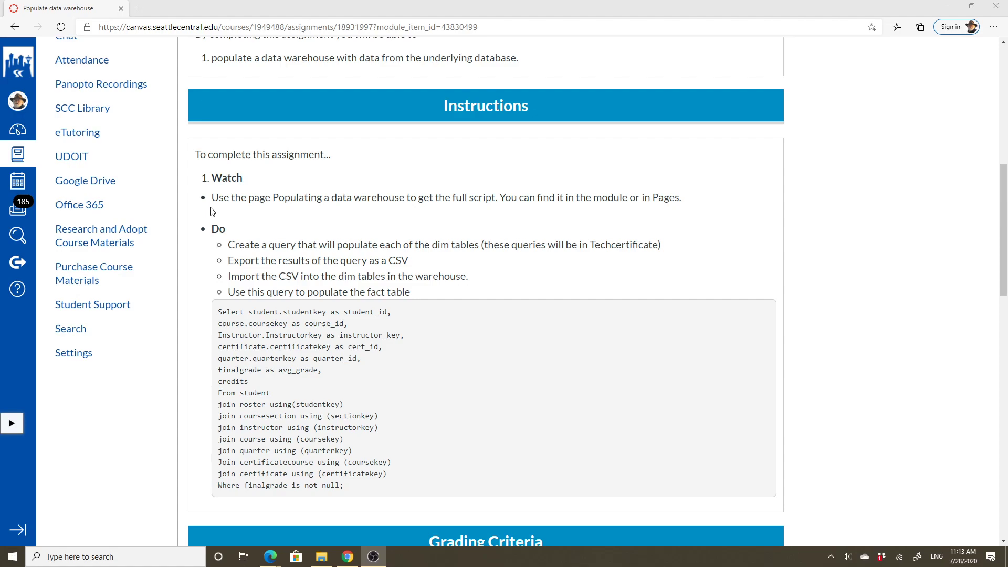
pyautogui.scroll(3, 153, 172)
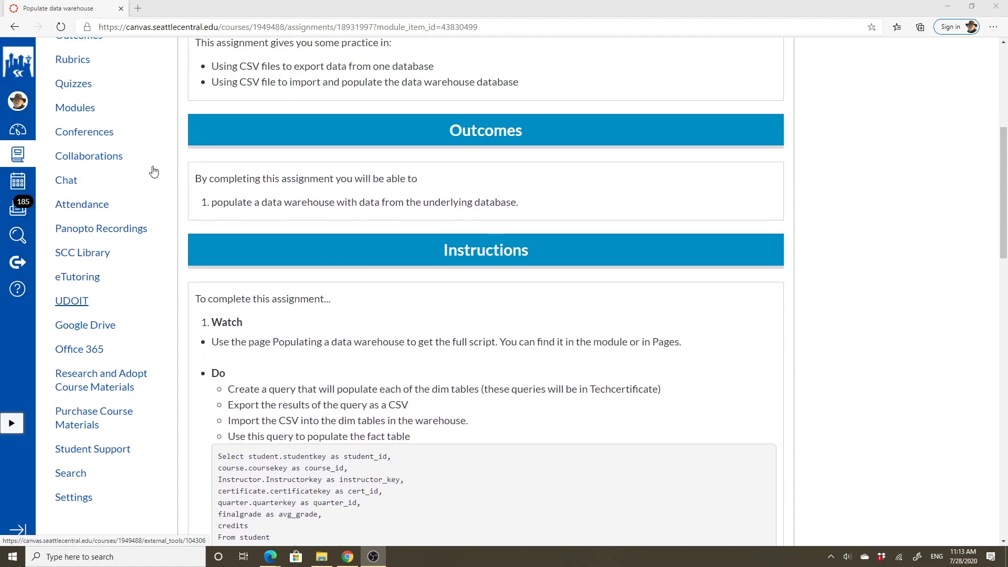
pyautogui.scroll(3, 153, 171)
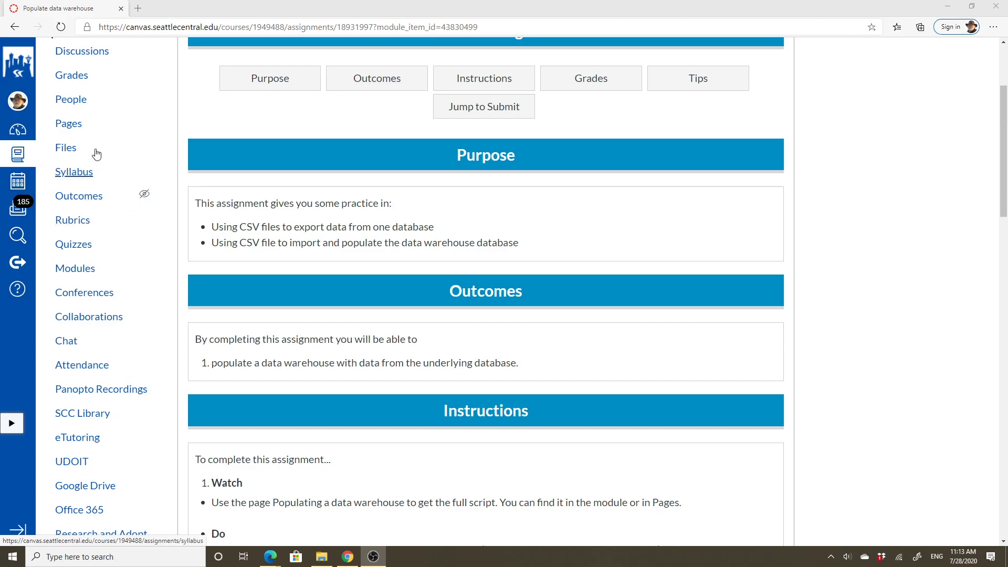
pyautogui.click(112, 133)
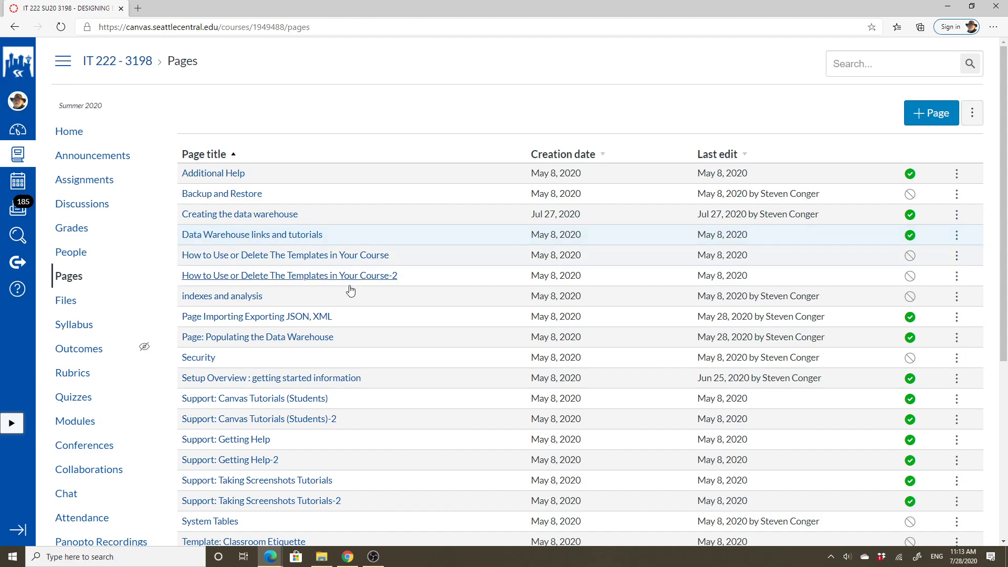
pyautogui.click(332, 337)
# - Copy the entire script on the page, from the opening comments through the schoolfact query
pyautogui.scroll(-15, 377, 312)
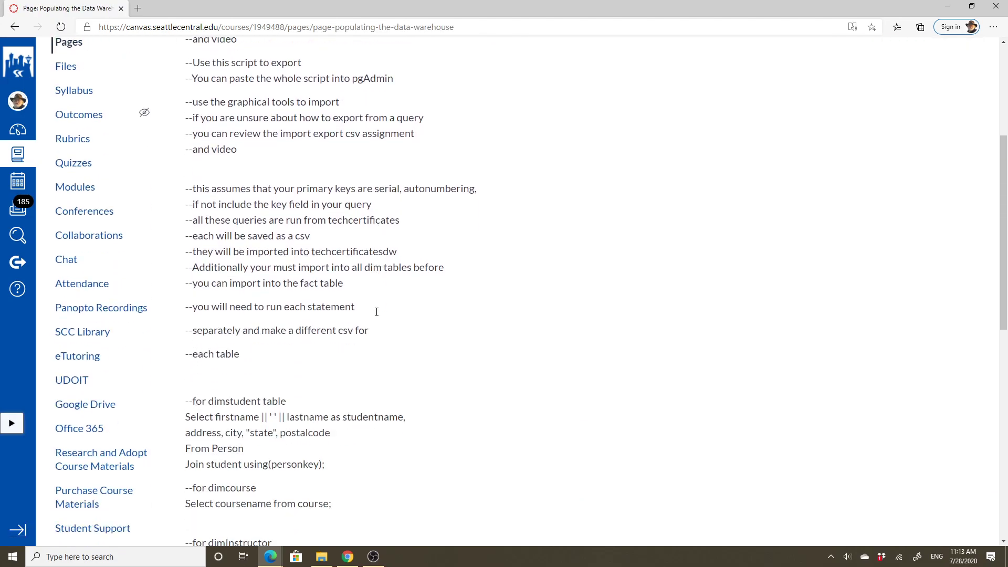
pyautogui.scroll(15, 376, 316)
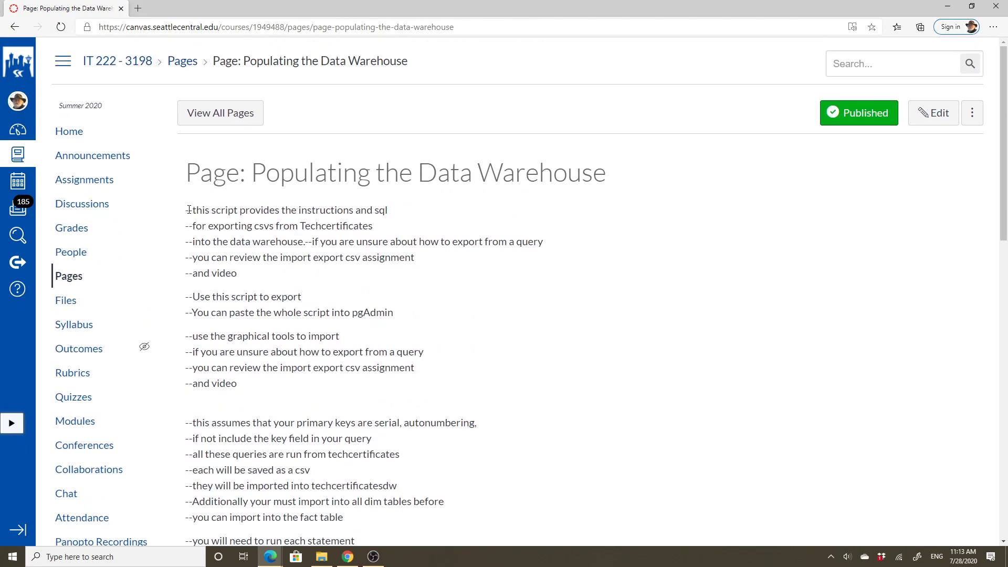
pyautogui.moveTo(186, 210); pyautogui.dragTo(322, 471)
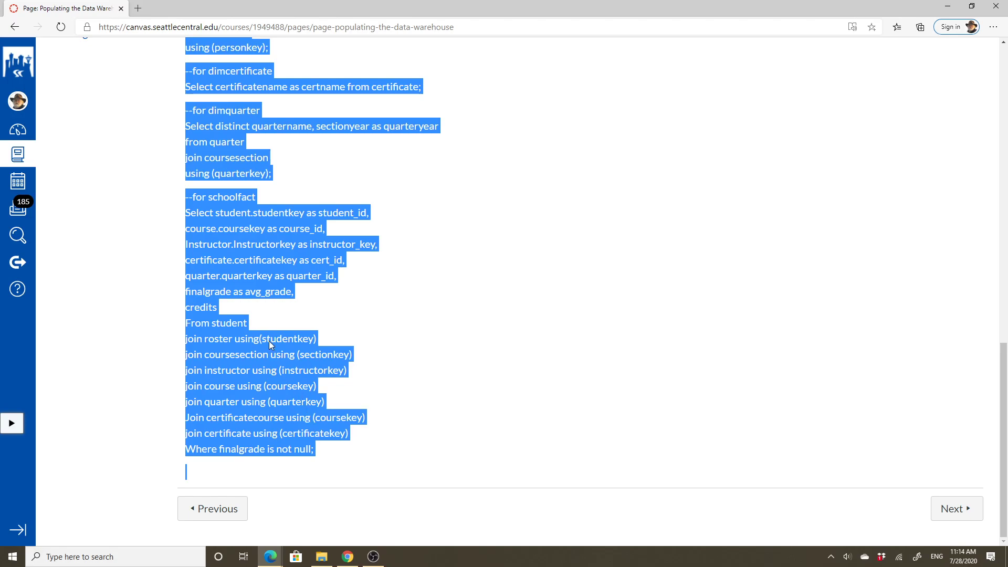
pyautogui.rightClick(260, 260)
pyautogui.click(286, 270)
# - Switch to the pgAdmin window, maximize it, and close the Techcertificatesdw query without saving its changes
pyautogui.click(273, 558)
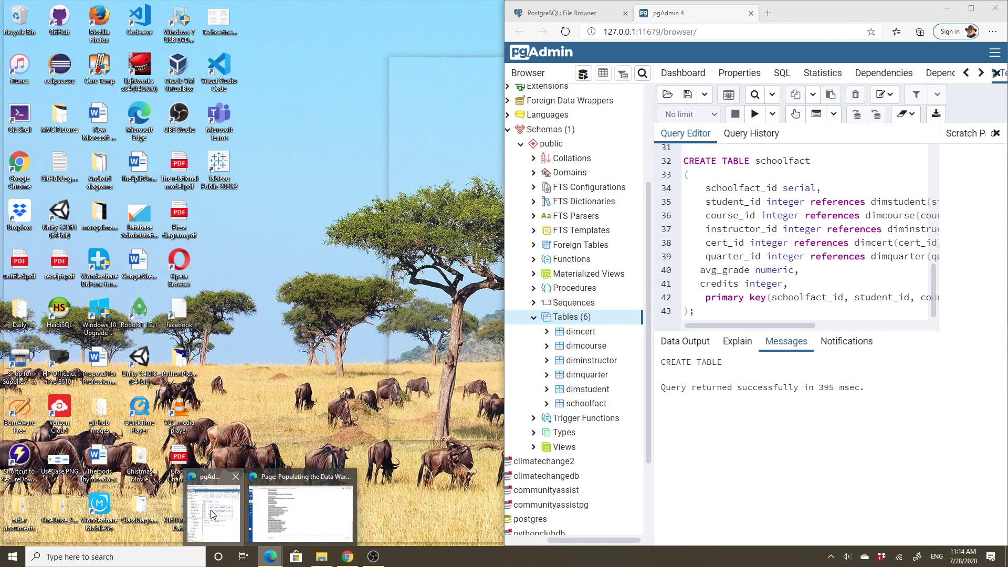
pyautogui.click(221, 511)
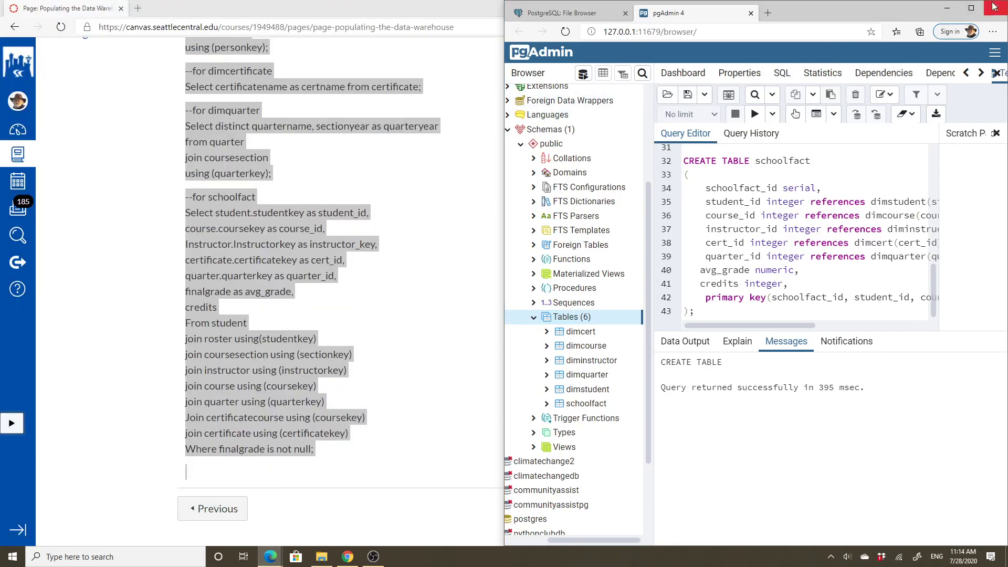
pyautogui.click(971, 8)
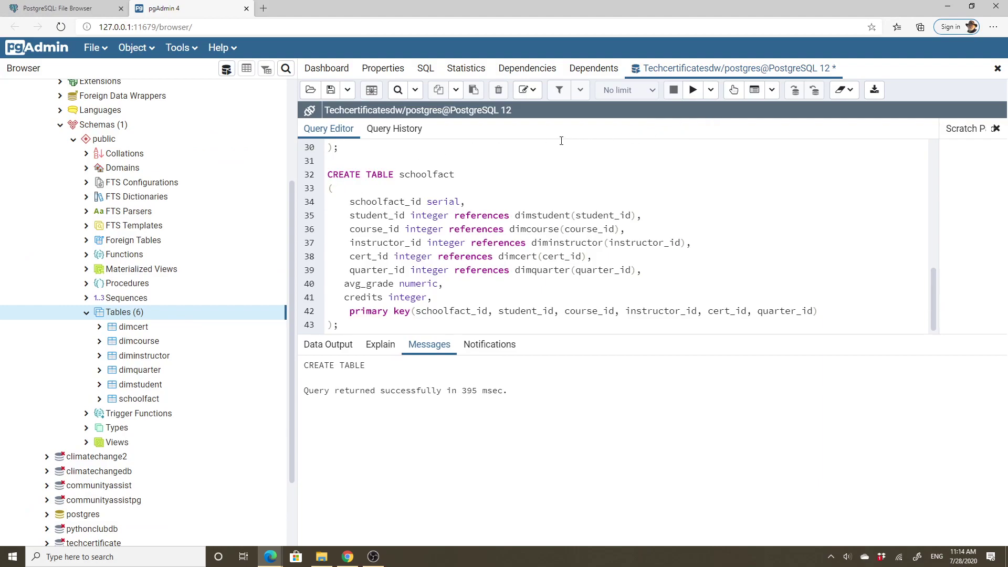
pyautogui.click(998, 68)
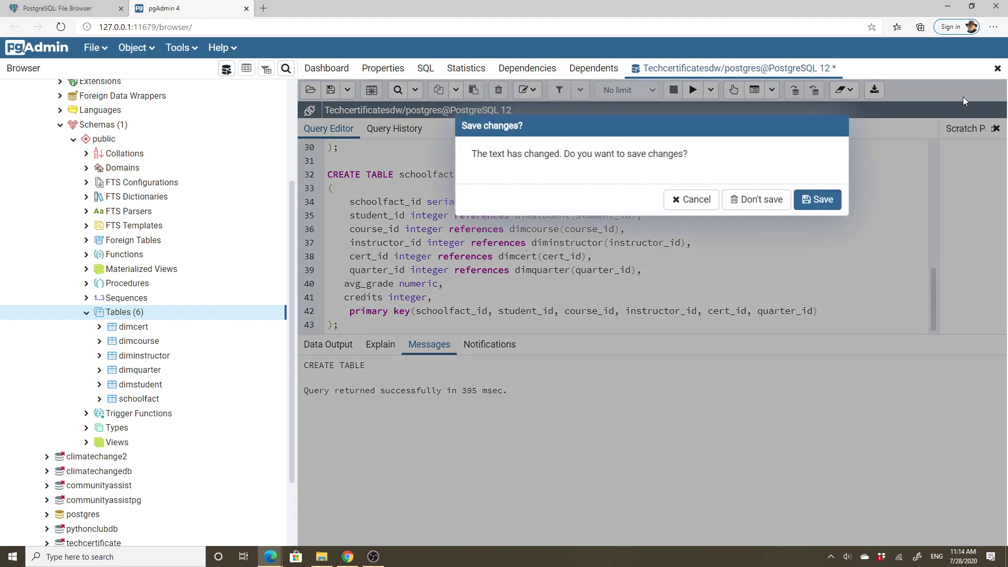
pyautogui.click(758, 199)
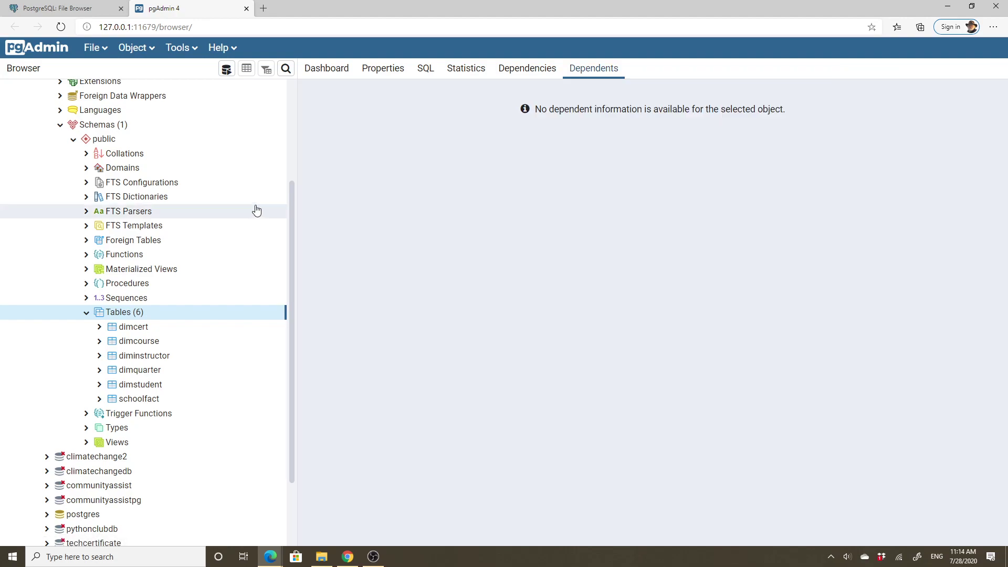
# - Connect to the techcertificate database under PostgreSQL 12 and open a Query Tool for it
pyautogui.moveTo(293, 205); pyautogui.dragTo(285, 129)
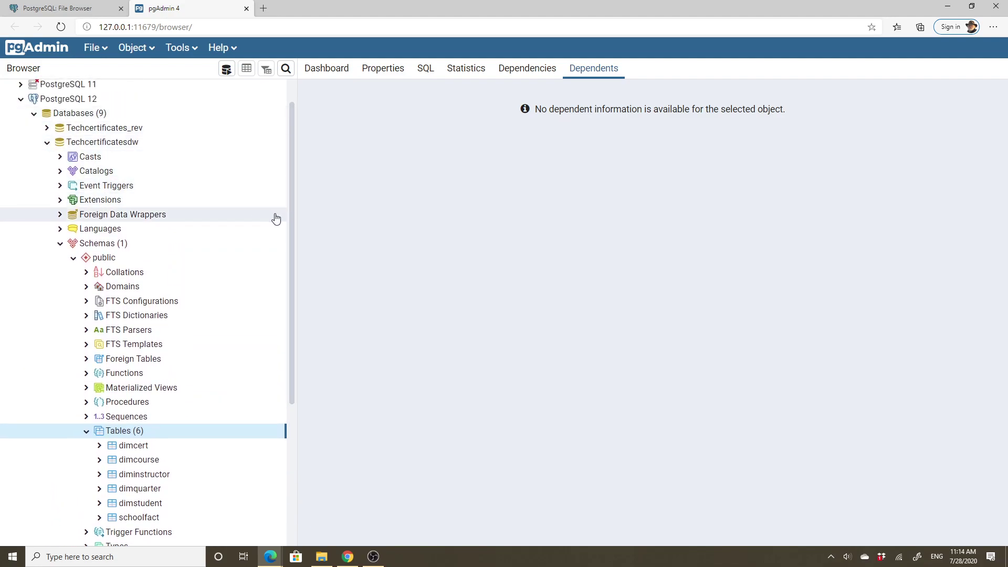
pyautogui.moveTo(291, 209); pyautogui.dragTo(278, 388)
pyautogui.click(107, 454)
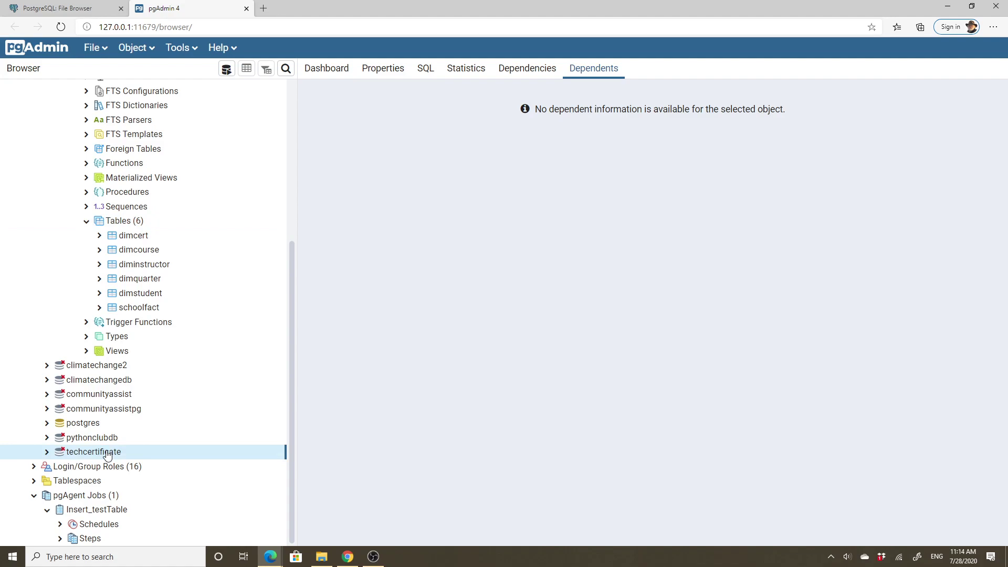
pyautogui.rightClick(108, 453)
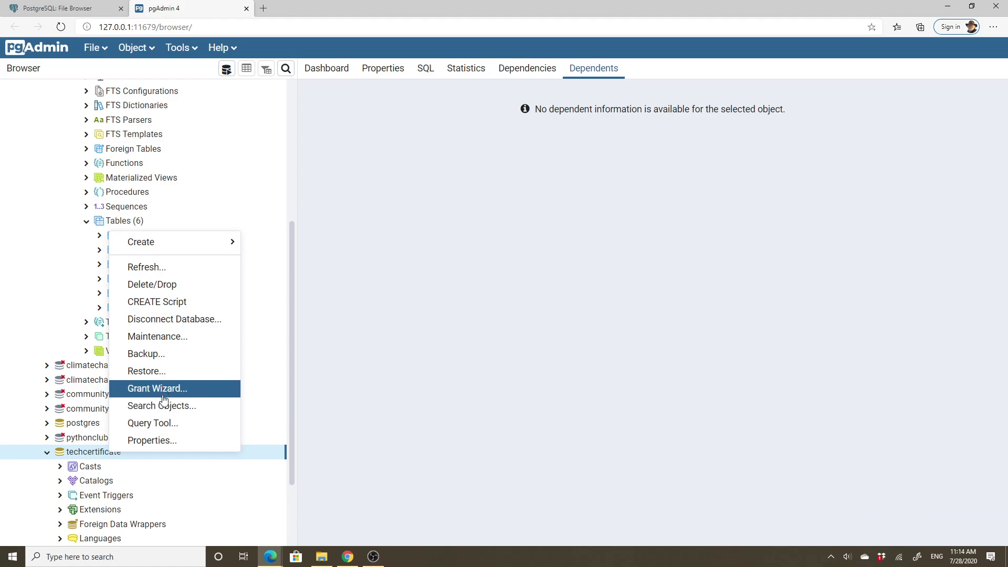
pyautogui.click(164, 423)
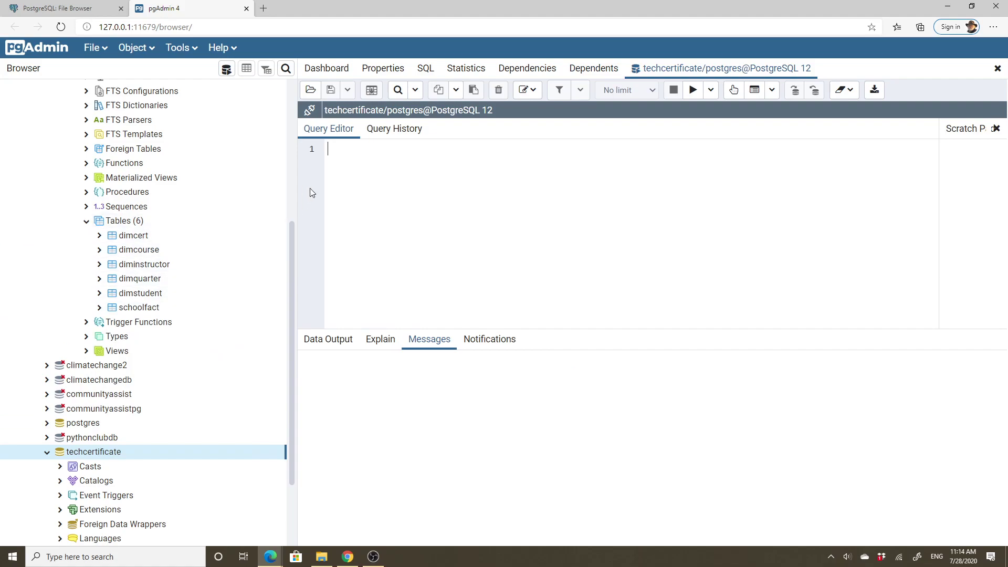
# - Paste the copied export script into the empty techcertificate query editor
pyautogui.rightClick(330, 151)
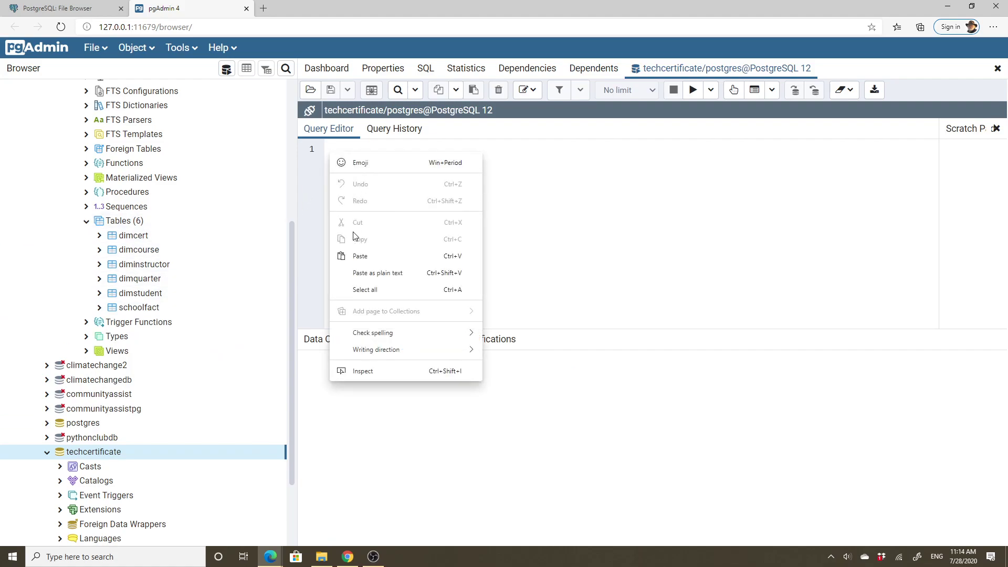
pyautogui.click(355, 256)
pyautogui.scroll(15, 601, 226)
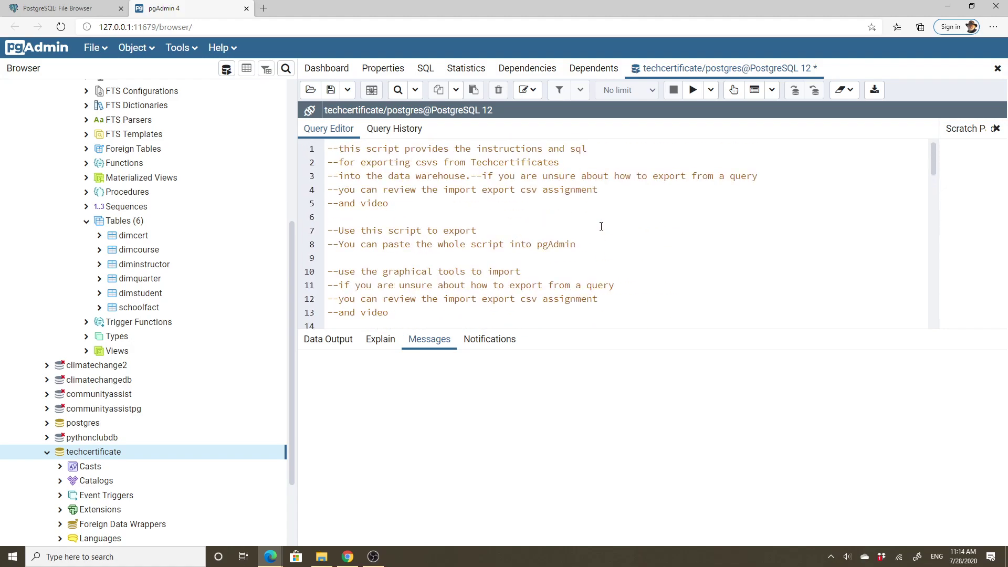
# - Run only the dimstudent query from the script and download its results as a CSV file
pyautogui.scroll(-5, 601, 226)
pyautogui.scroll(-5, 602, 227)
pyautogui.scroll(2, 597, 224)
pyautogui.scroll(-2, 596, 224)
pyautogui.scroll(3, 596, 224)
pyautogui.scroll(-2, 587, 225)
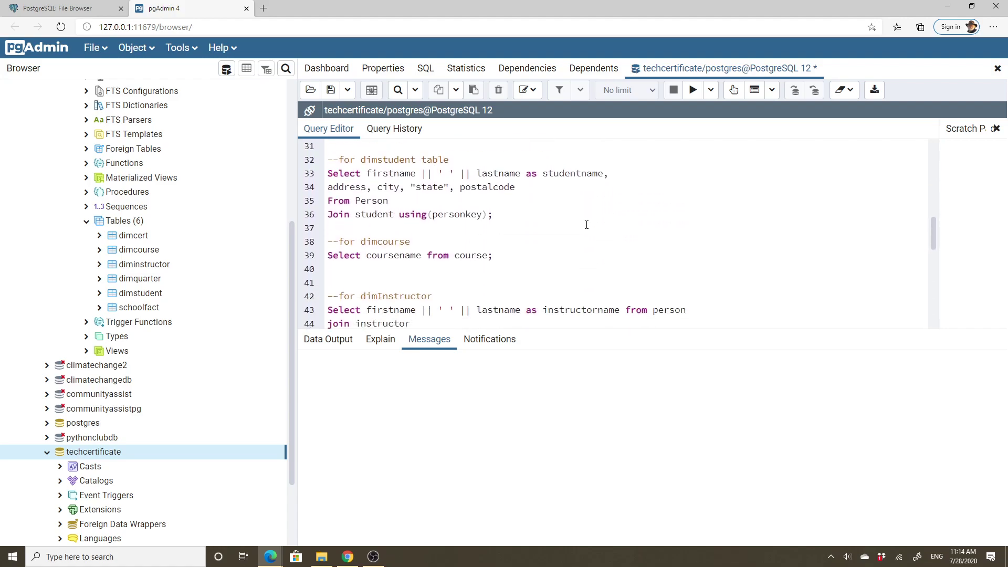
pyautogui.moveTo(508, 217); pyautogui.dragTo(327, 175)
pyautogui.click(689, 91)
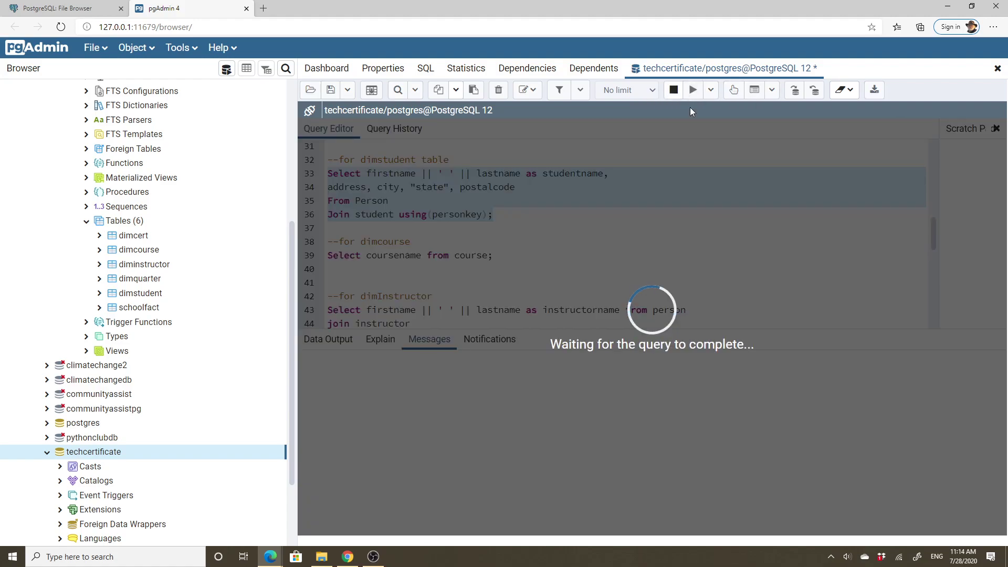
pyautogui.click(874, 91)
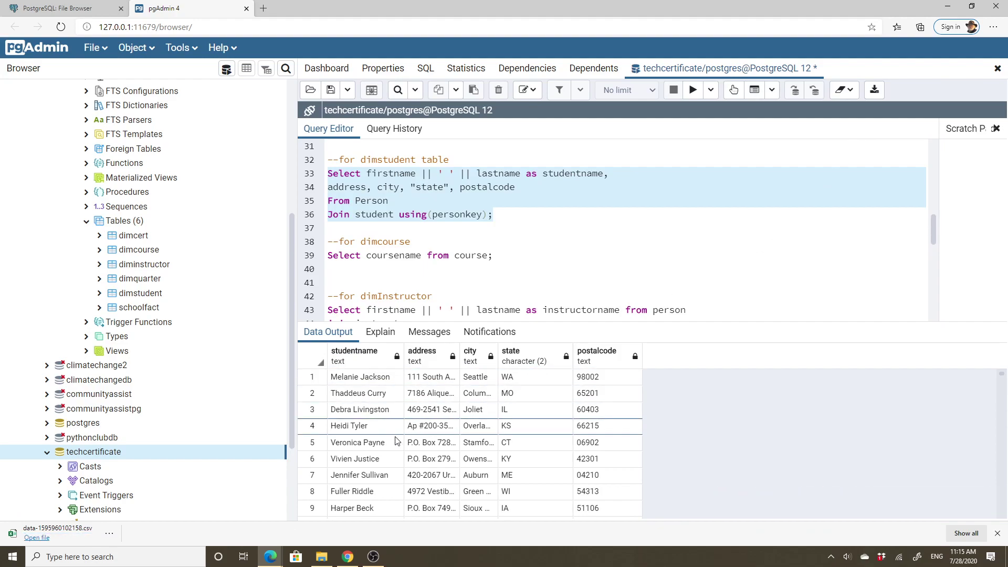
# - In File Explorer, rename the newly exported CSV in the Downloads folder as dimstudent.csv, then minimize the window
pyautogui.moveTo(322, 561)
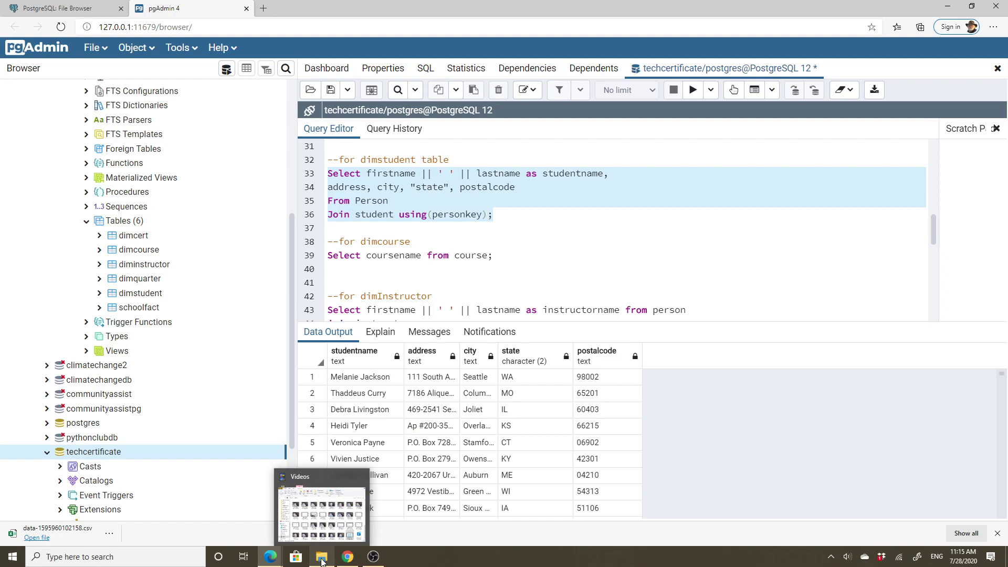
pyautogui.click(322, 562)
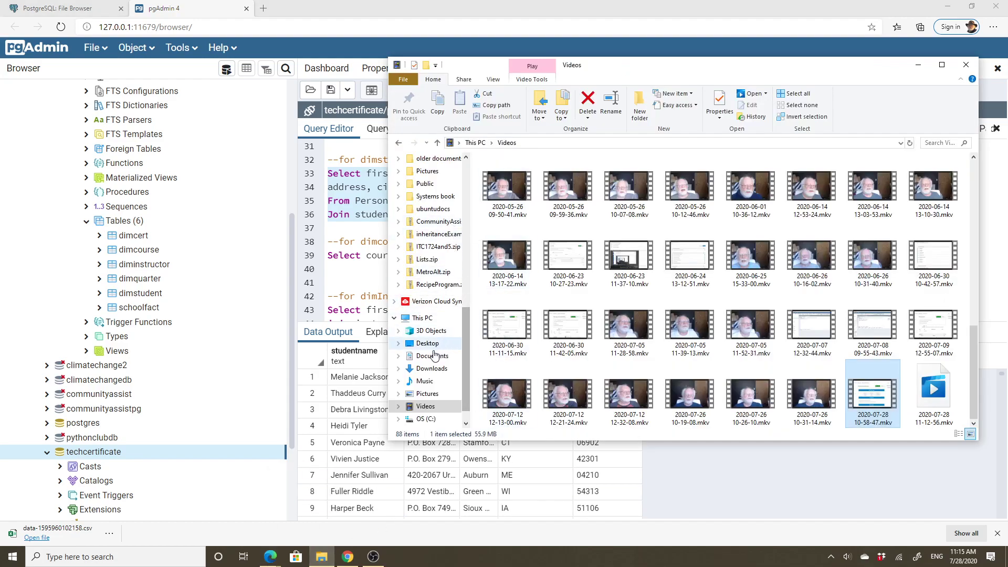
pyautogui.click(430, 368)
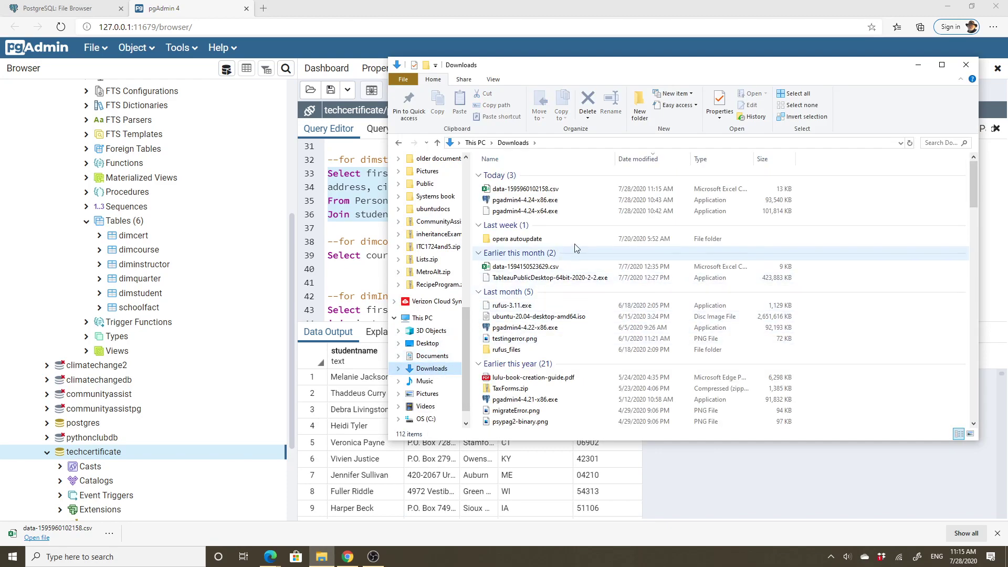
pyautogui.click(531, 188)
pyautogui.rightClick(532, 189)
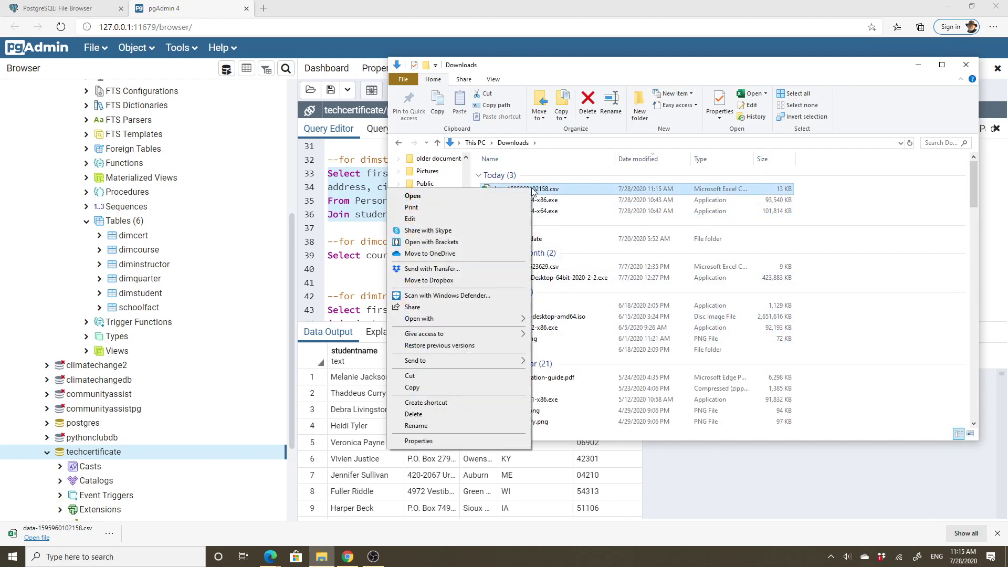
pyautogui.click(442, 426)
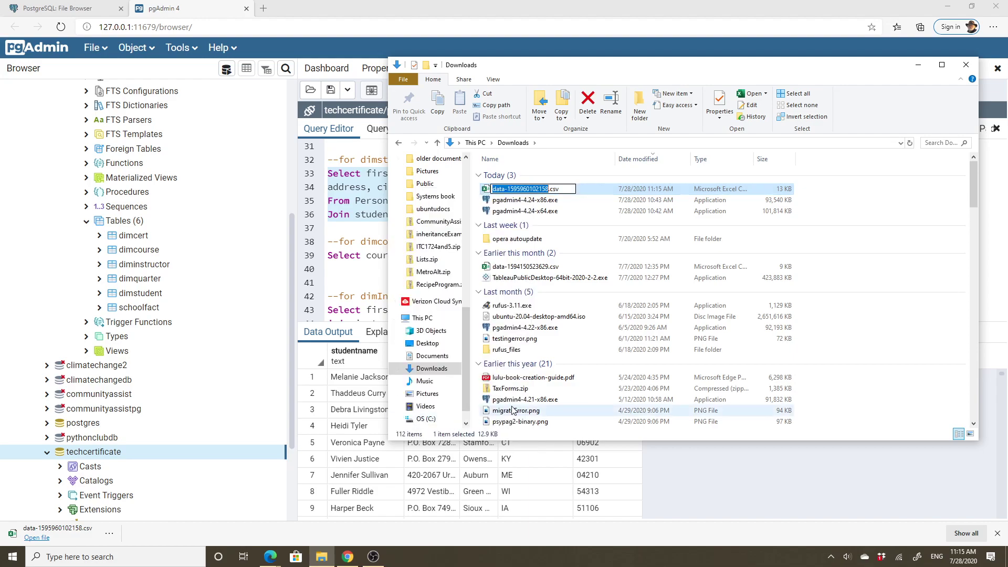
pyautogui.write('do')
pyautogui.press('BackSpace')
pyautogui.write('imstudent')
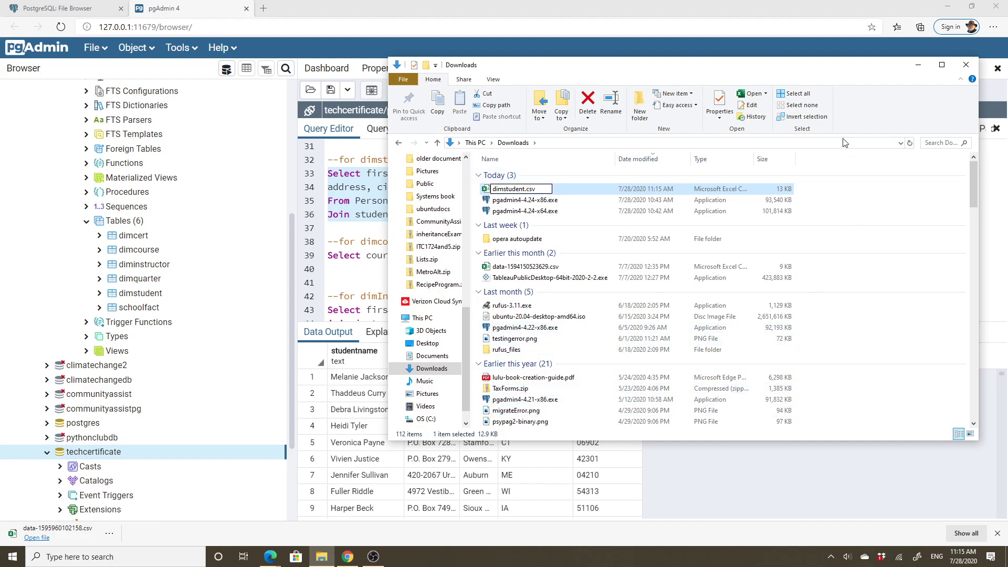
pyautogui.click(916, 66)
# - Run only the dimcourse query, "Select coursename from course;", and download its results as a CSV file
pyautogui.moveTo(525, 250); pyautogui.dragTo(303, 257)
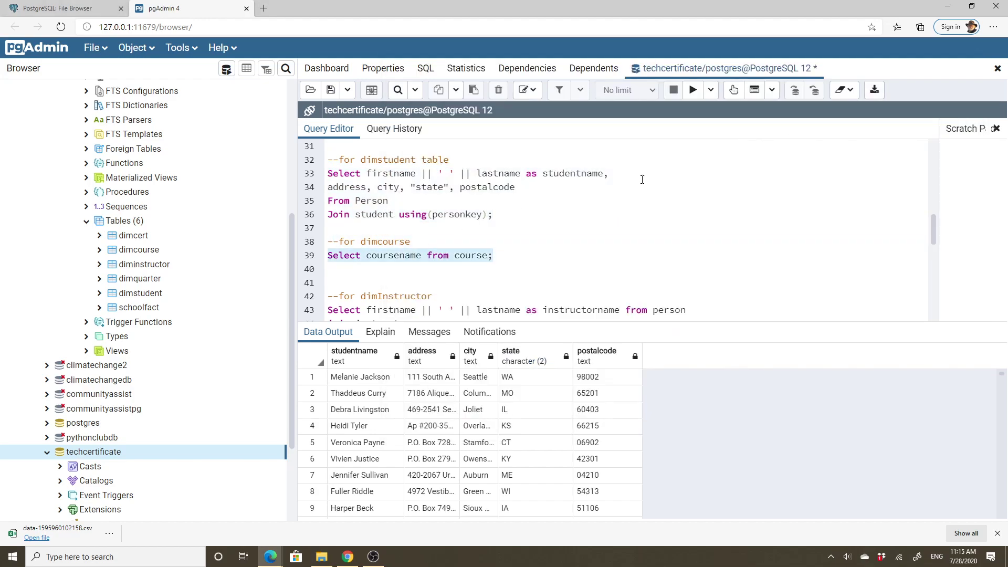
pyautogui.click(693, 90)
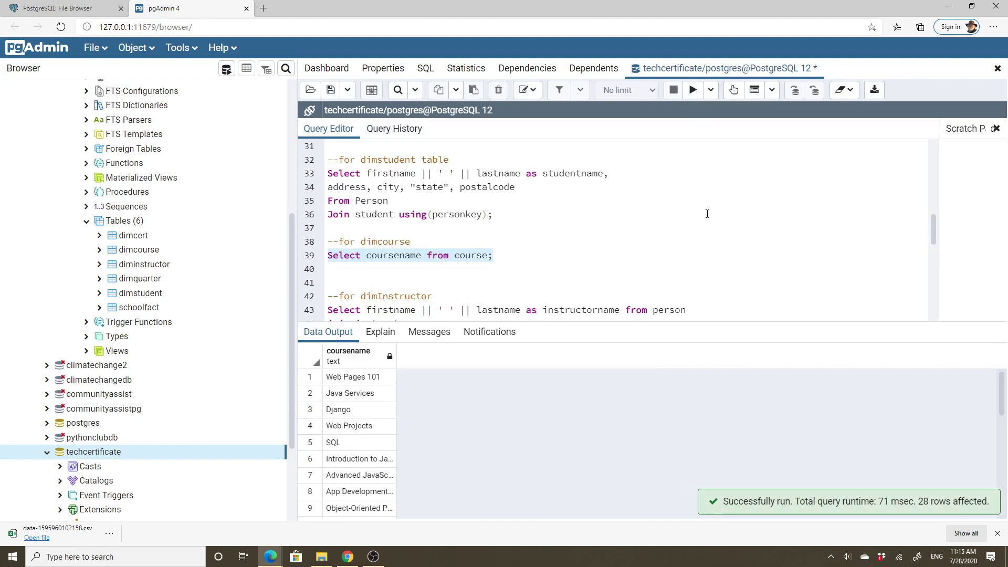
pyautogui.click(874, 89)
# - Rename the newest exported CSV in the Downloads folder as dimcourse.csv
pyautogui.click(321, 556)
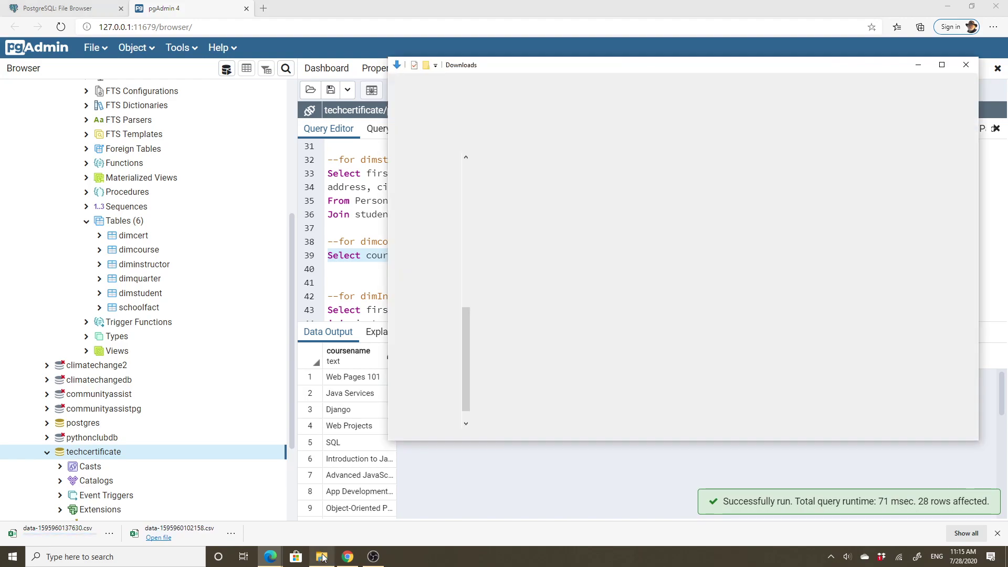
pyautogui.rightClick(518, 193)
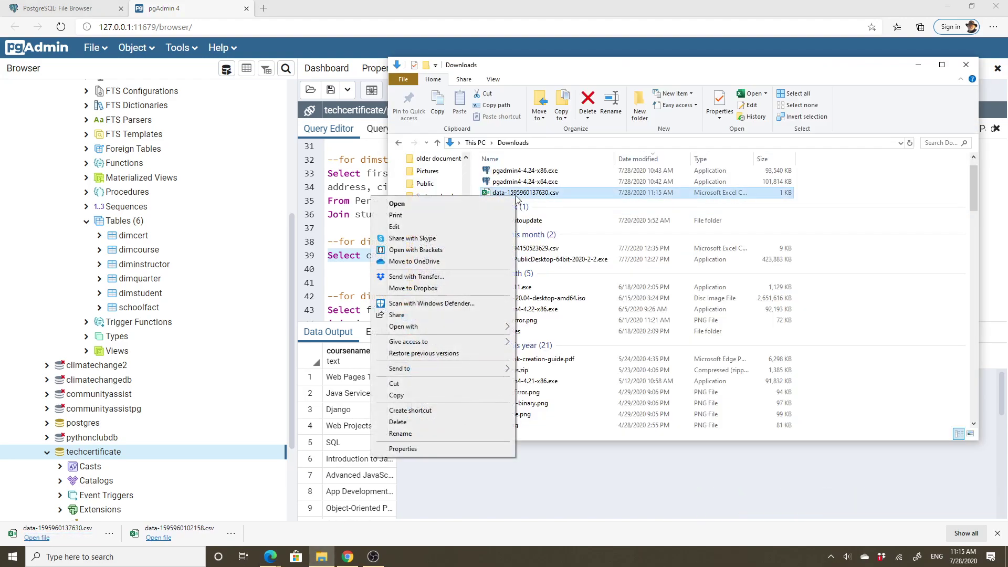
pyautogui.click(433, 432)
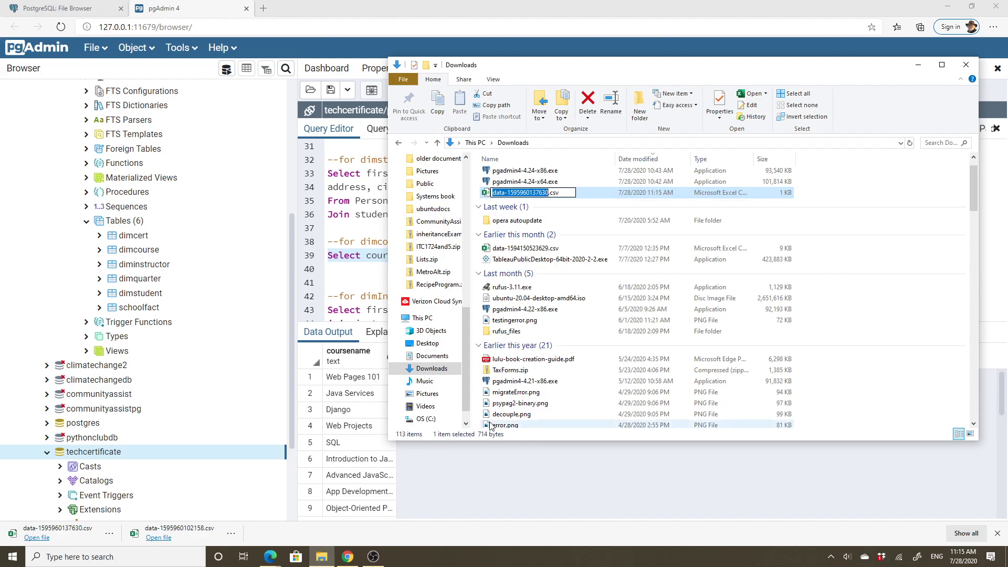
pyautogui.write('cou')
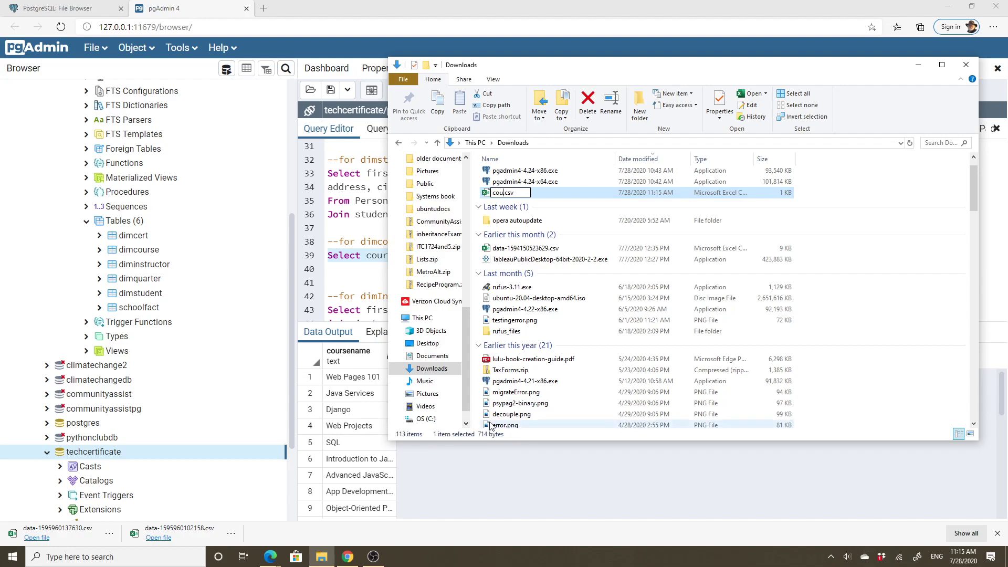
pyautogui.press('BackSpace')
pyautogui.press('BackSpace')
pyautogui.write('dimcourse')
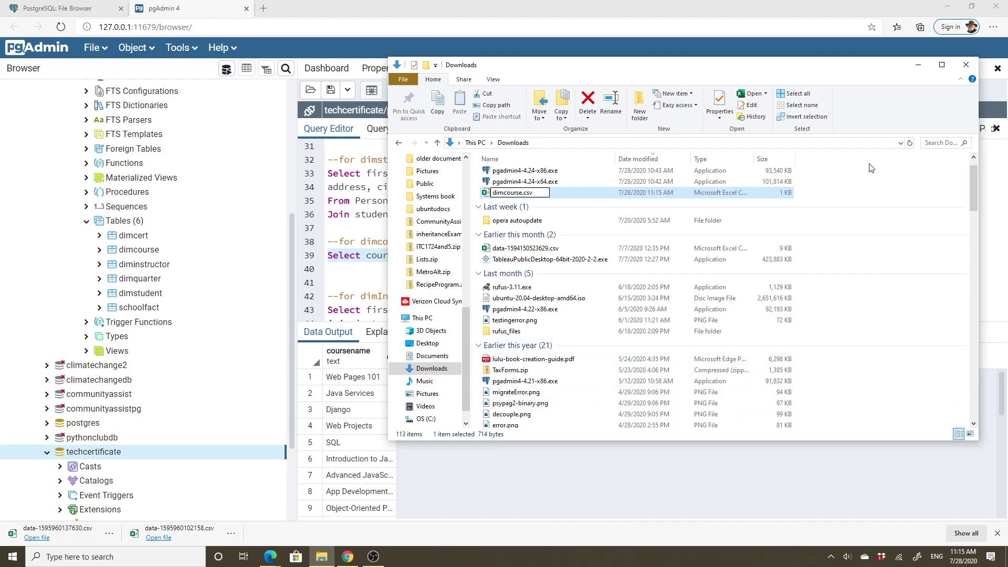
pyautogui.press('Return')
pyautogui.moveTo(971, 187); pyautogui.dragTo(969, 175)
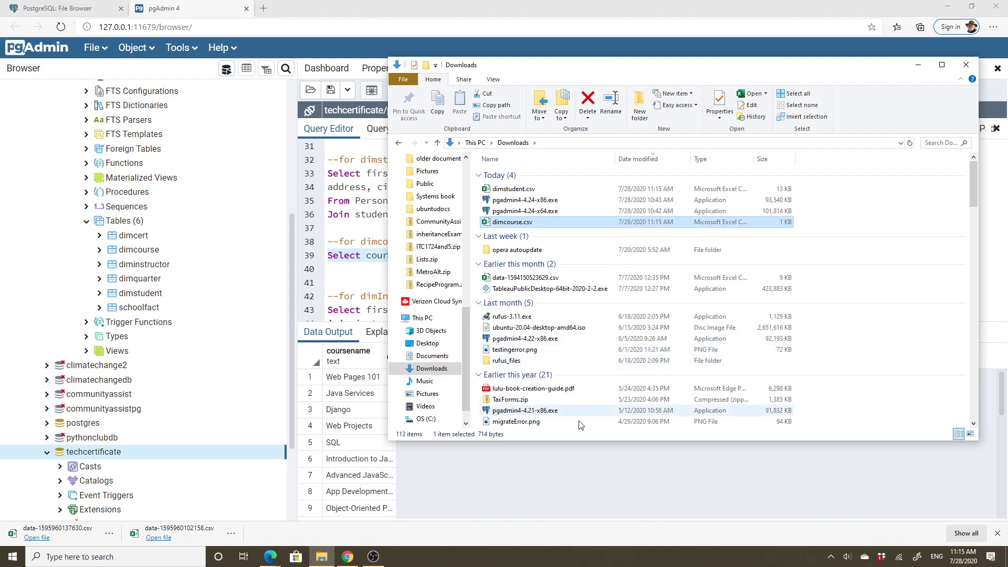
# - Run only the dimInstructor query from the script and download its results as a CSV file
pyautogui.click(538, 476)
pyautogui.scroll(-2, 664, 292)
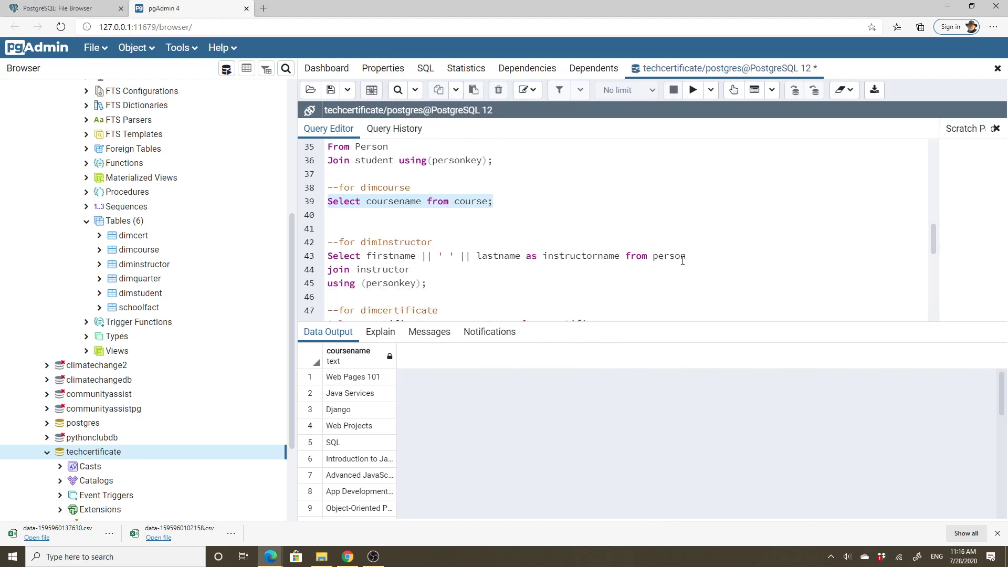
pyautogui.moveTo(427, 277); pyautogui.dragTo(326, 255)
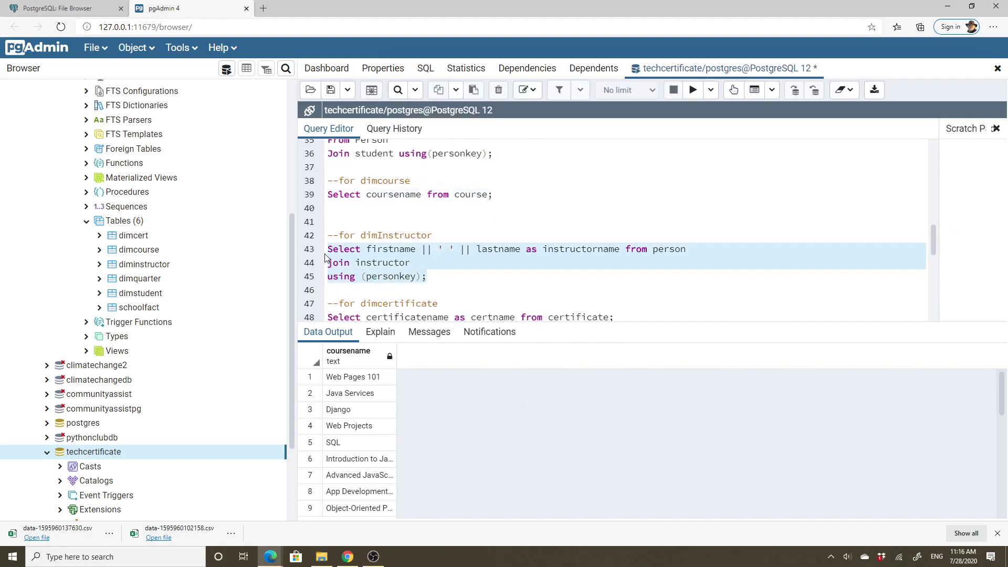
pyautogui.click(693, 91)
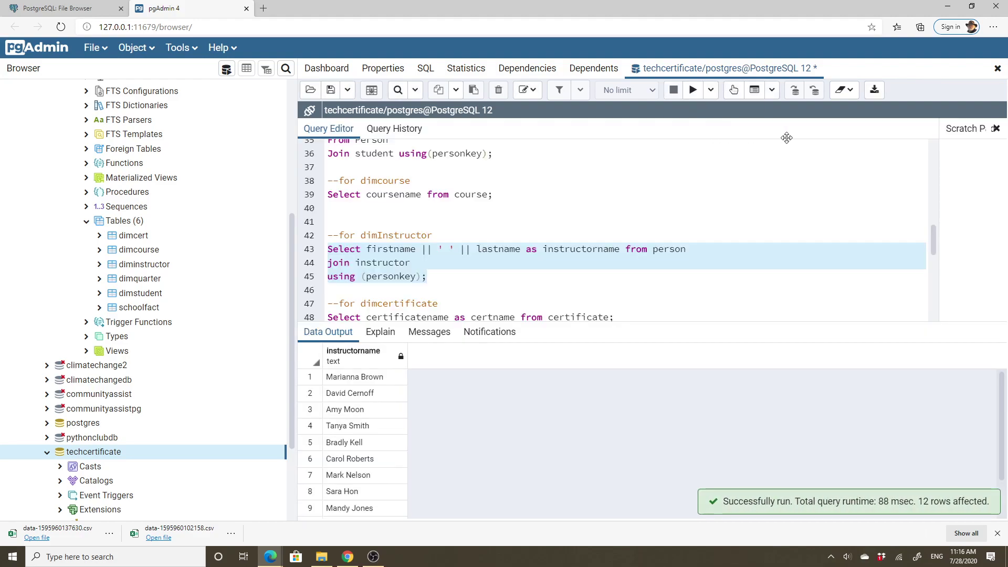
pyautogui.click(874, 90)
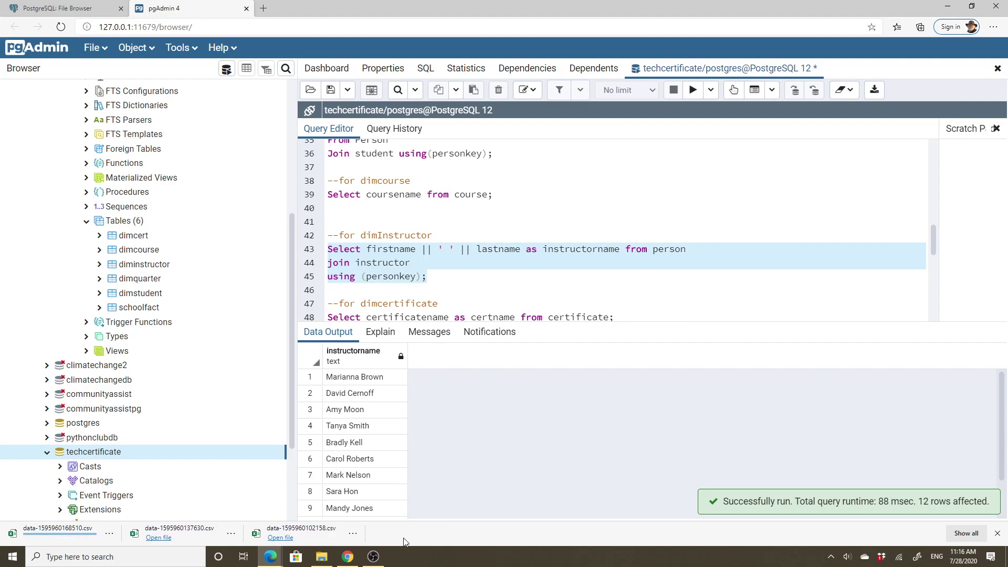
# - In File Explorer, rename the newly exported CSV in the Downloads folder as dimInstructor.csv, and minimize the window
pyautogui.click(321, 557)
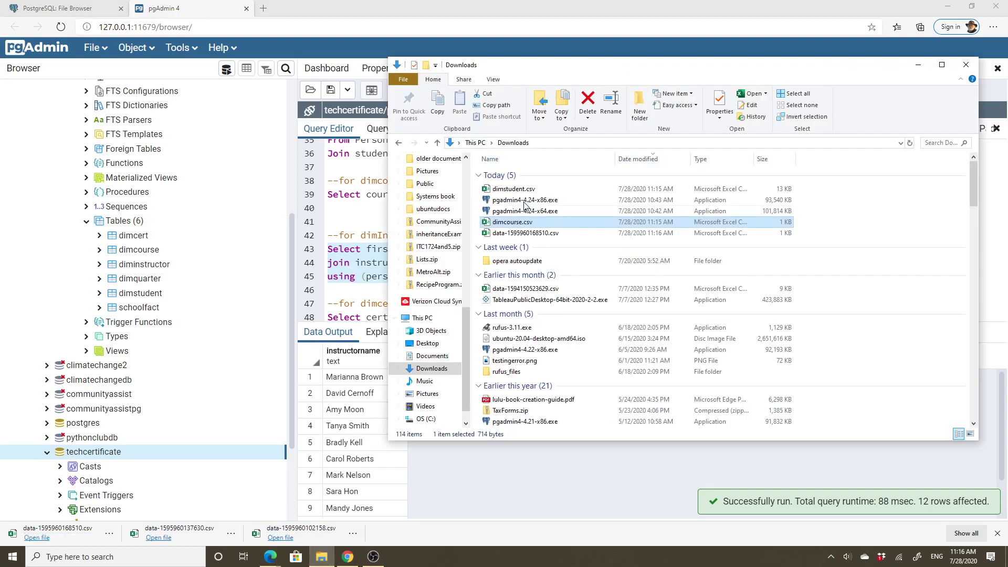
pyautogui.rightClick(531, 235)
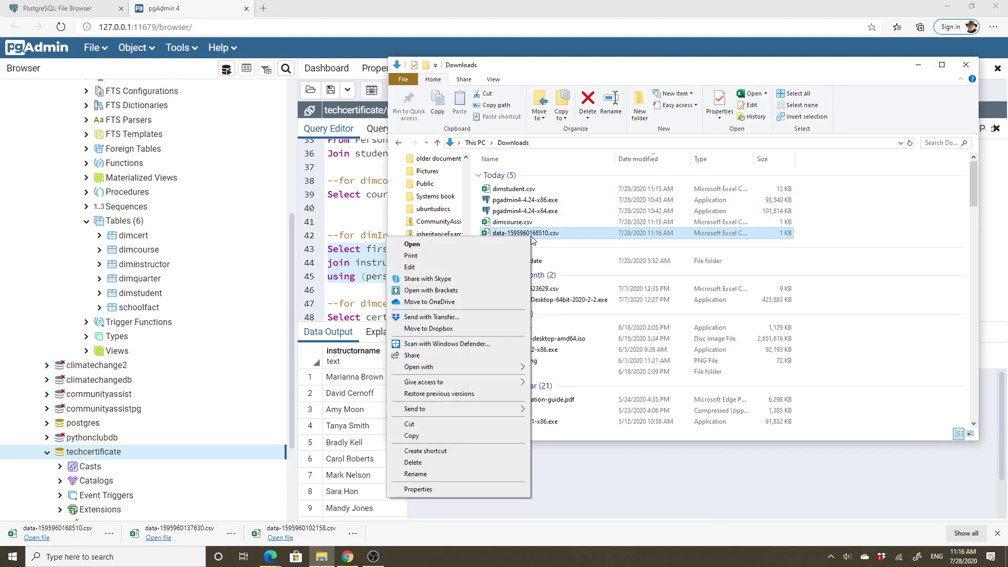
pyautogui.click(461, 472)
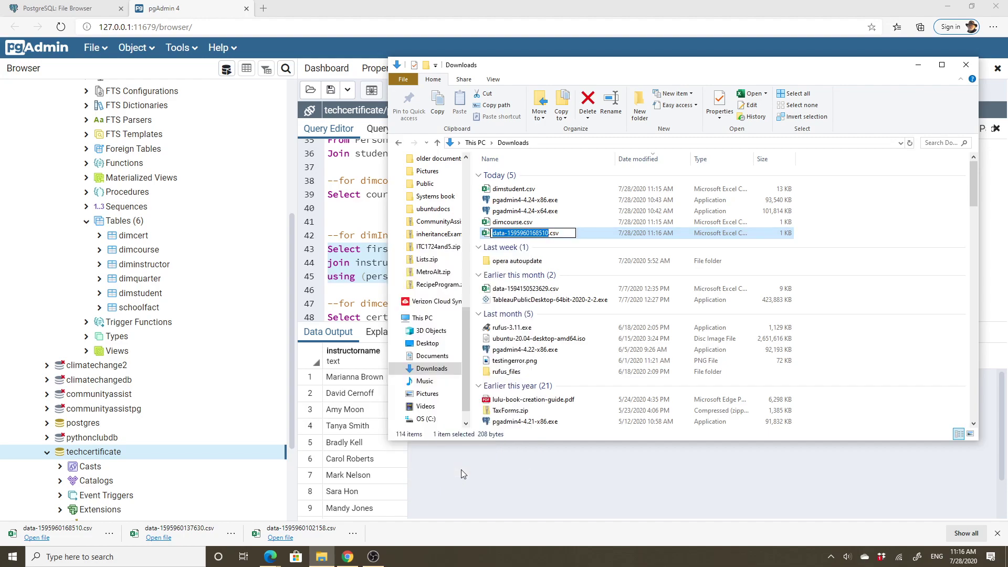
pyautogui.write('dimInstructor')
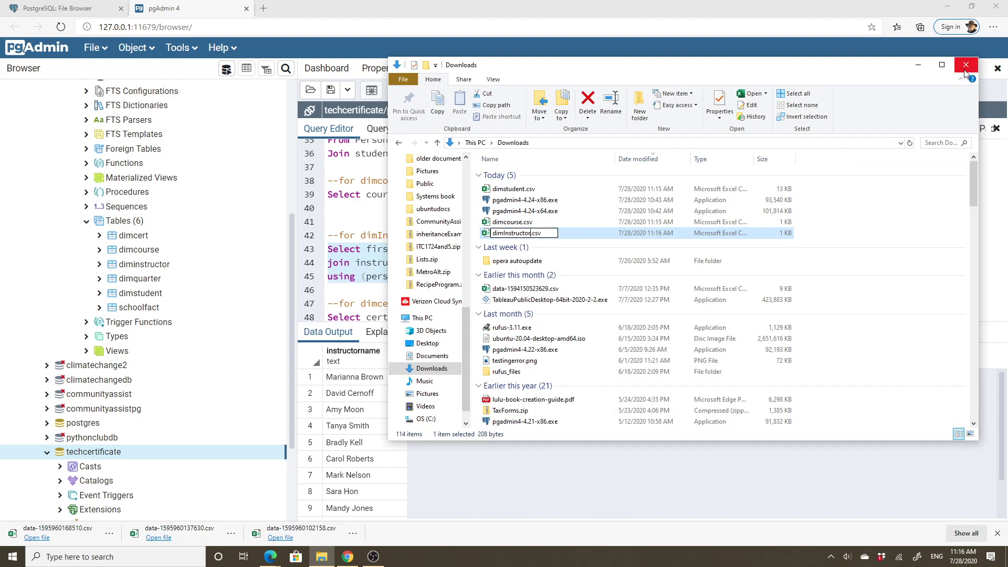
pyautogui.click(917, 68)
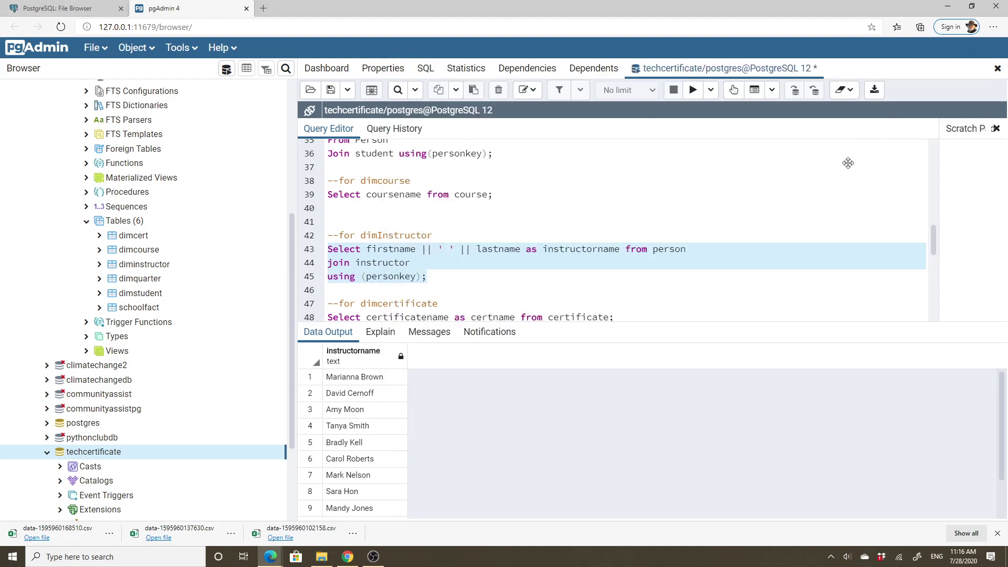
# - Run only the dimcertificate query, "Select certificatename as certname from certificate;", and download its results as a CSV file
pyautogui.scroll(-2, 677, 302)
pyautogui.moveTo(629, 229); pyautogui.dragTo(317, 233)
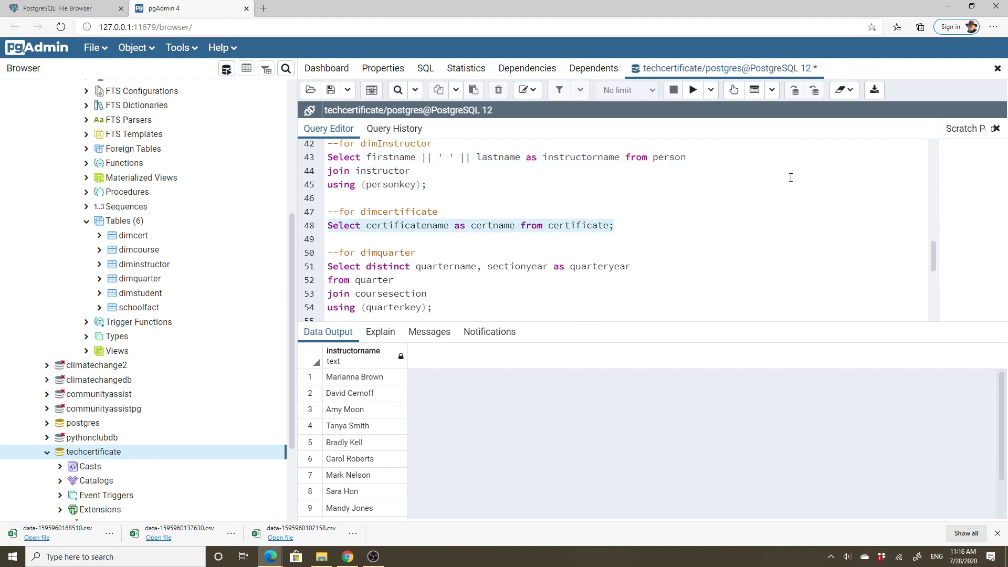
pyautogui.click(694, 95)
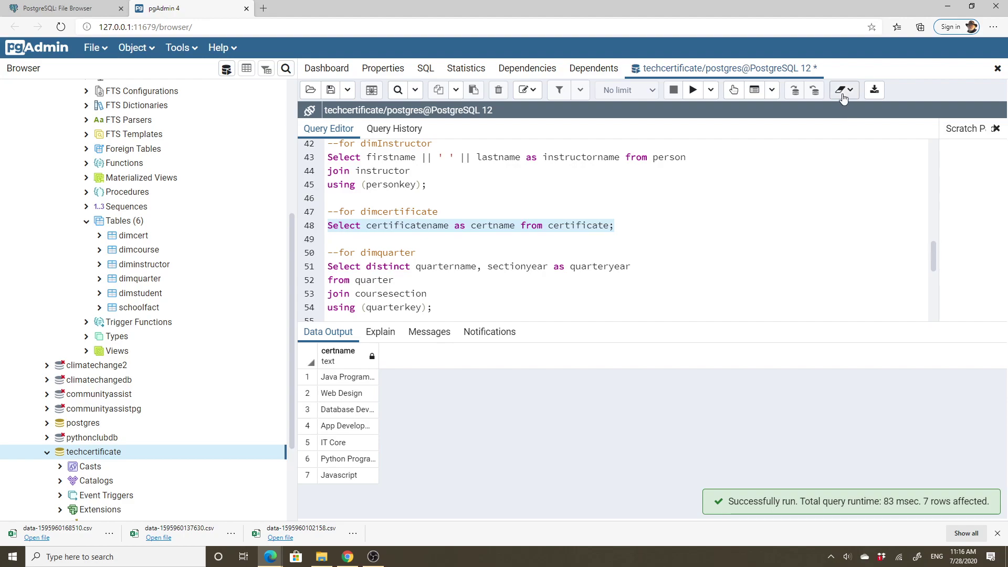
pyautogui.click(874, 90)
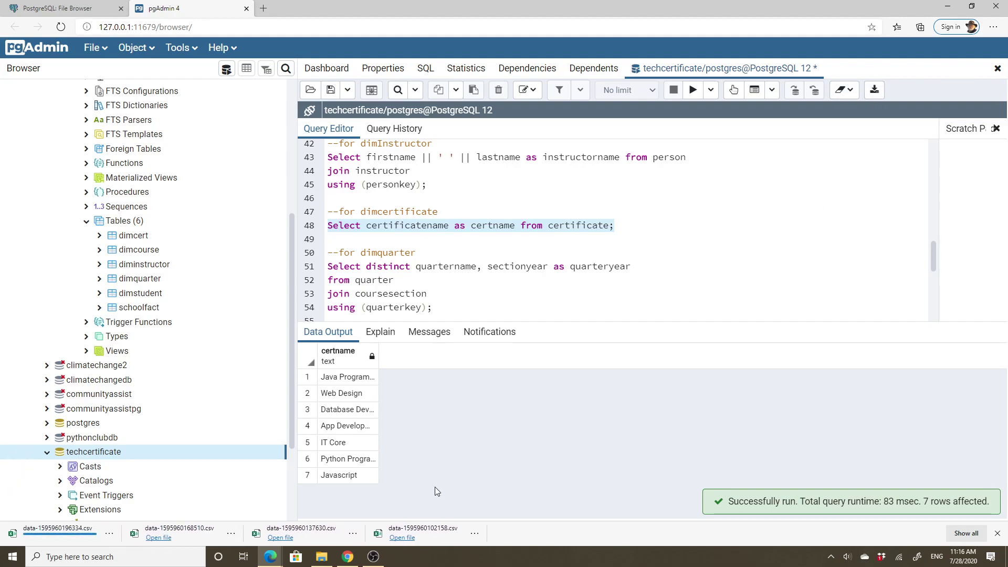
# - In File Explorer, rename the newest exported CSV in the Downloads folder as dimcertificate.csv, and return to pgAdmin
pyautogui.click(321, 557)
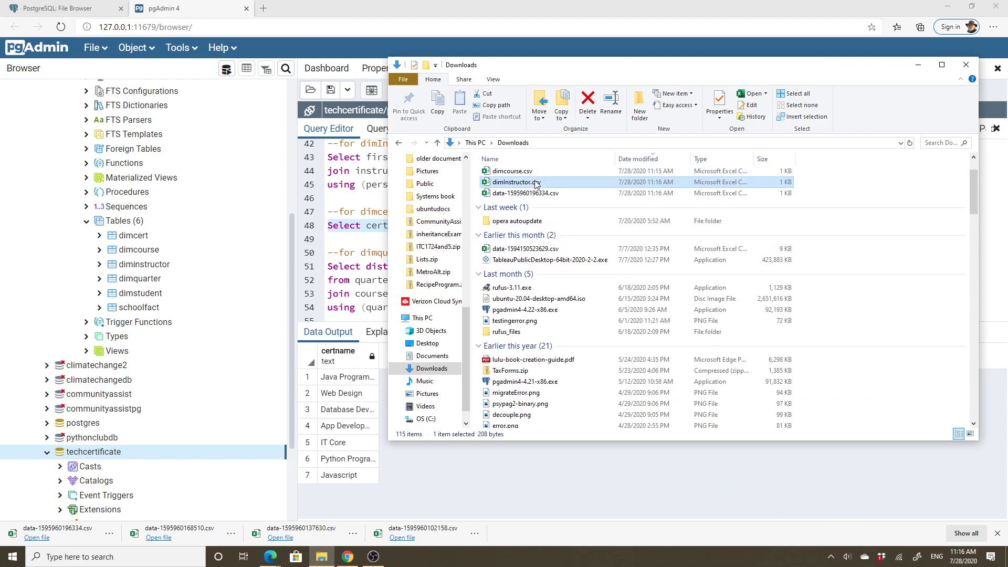
pyautogui.rightClick(536, 192)
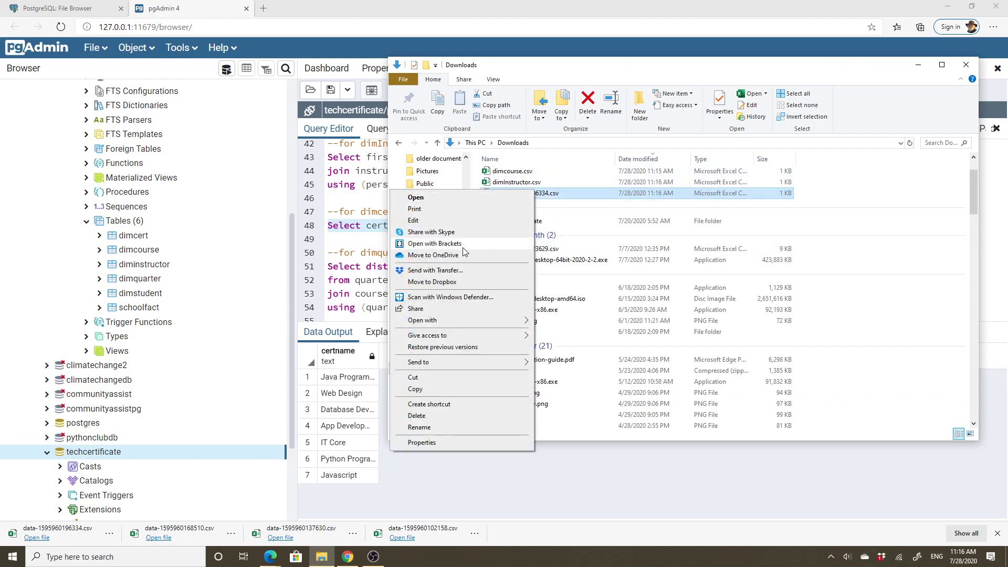
pyautogui.click(436, 427)
pyautogui.write('di')
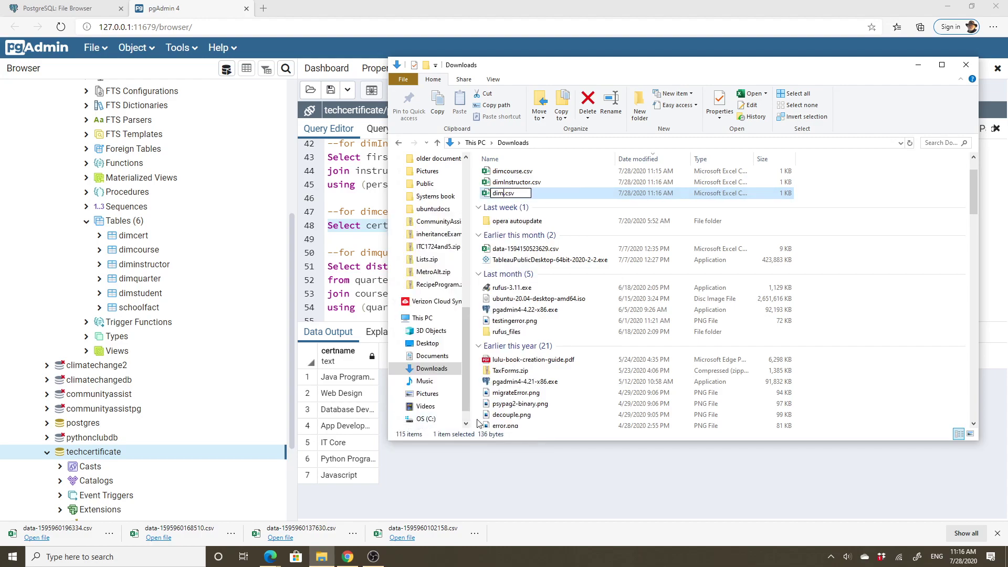
pyautogui.write('mcertificate')
pyautogui.click(832, 177)
pyautogui.click(509, 505)
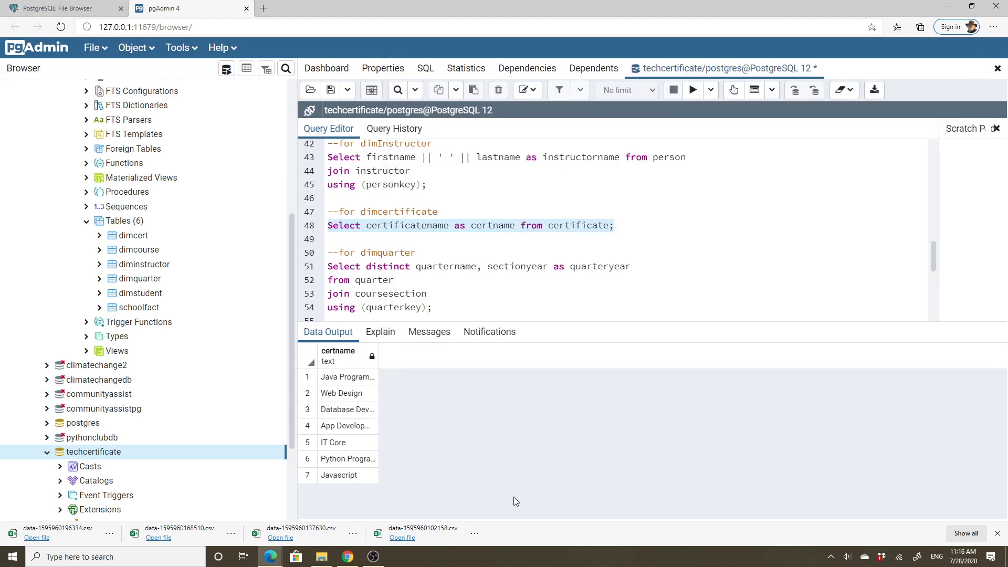
# - Run only the dimquarter query that selects distinct quartername and sectionyear, and download its results as a CSV file
pyautogui.scroll(-2, 476, 282)
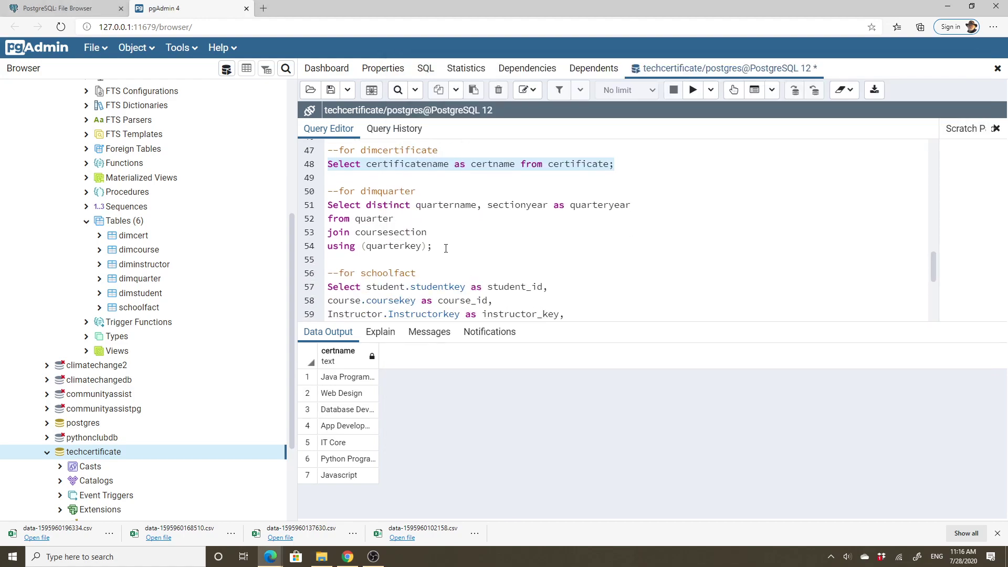
pyautogui.moveTo(441, 248); pyautogui.dragTo(330, 205)
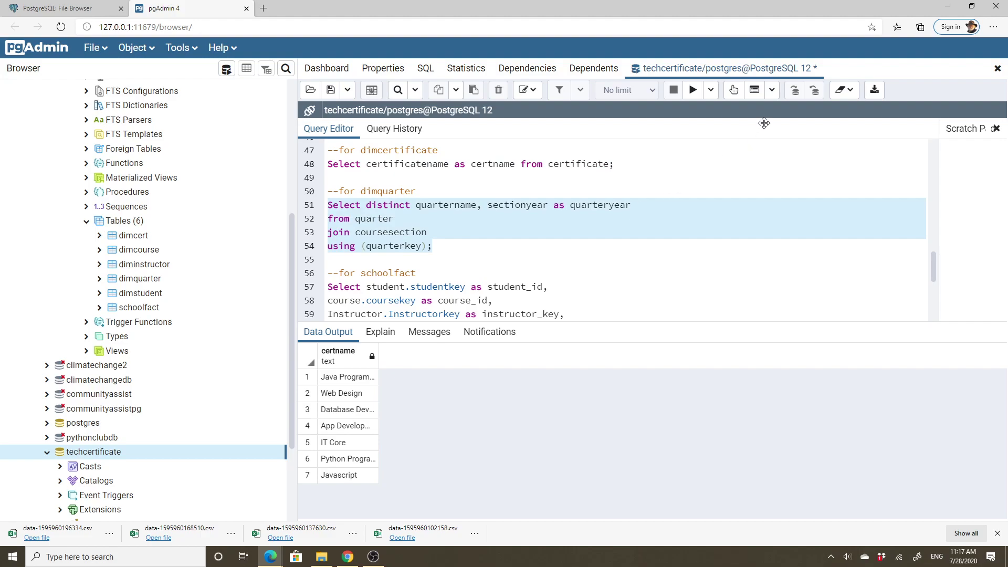
pyautogui.click(694, 96)
pyautogui.click(875, 90)
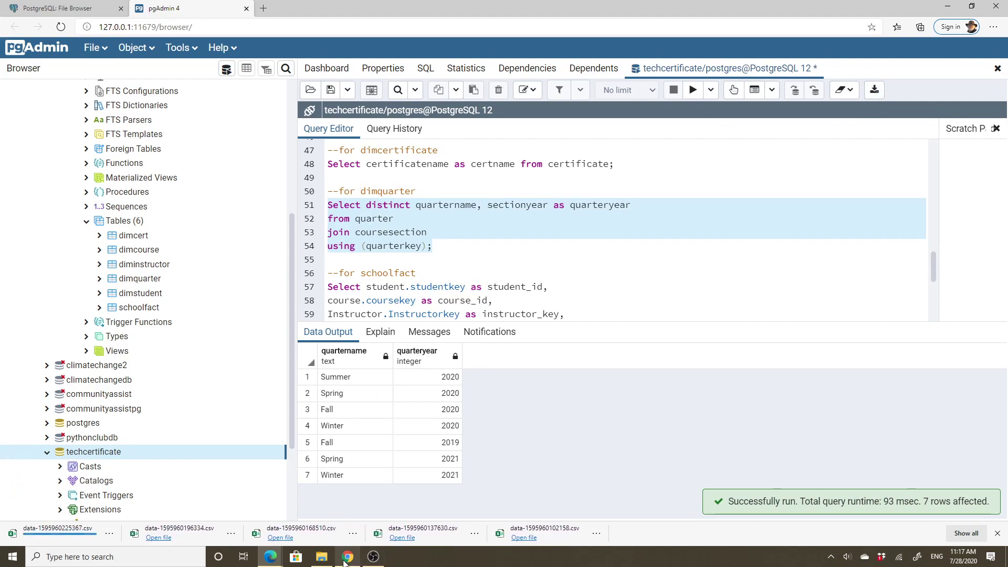
# - In File Explorer, rename the newly downloaded quarter data CSV as dimquarter.csv, and return to pgAdmin
pyautogui.click(322, 558)
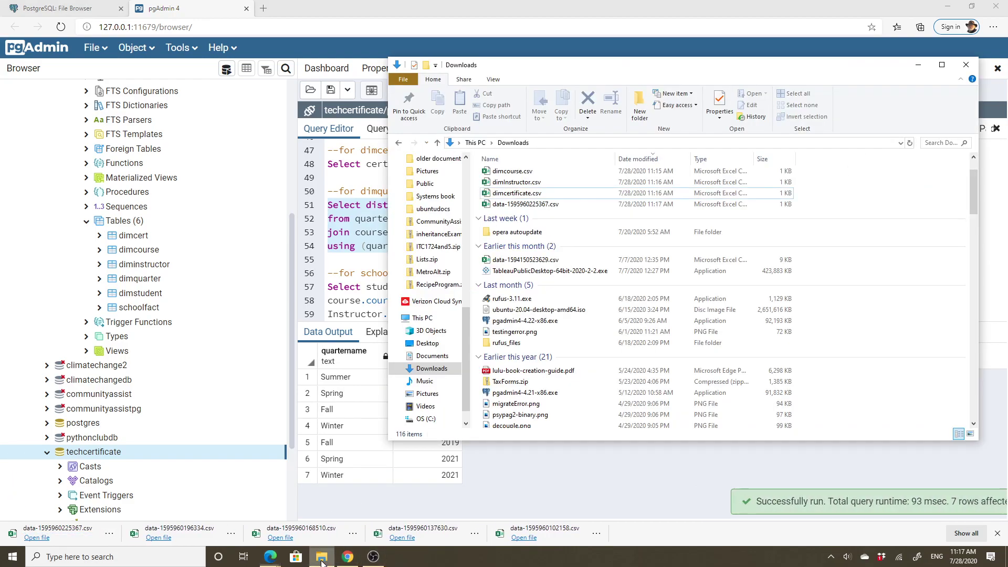
pyautogui.click(545, 206)
pyautogui.rightClick(545, 206)
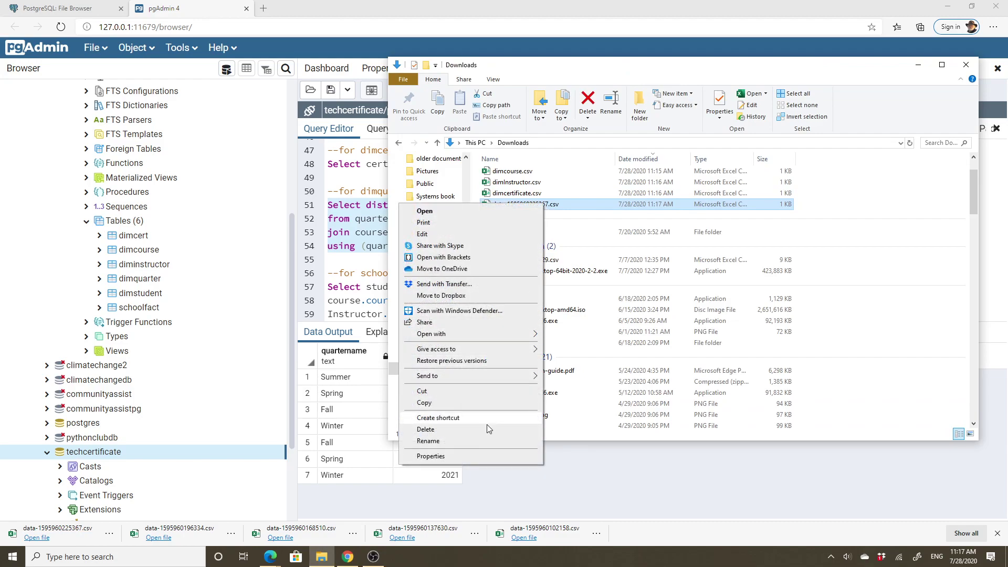
pyautogui.click(487, 439)
pyautogui.write('dimquarter.csv')
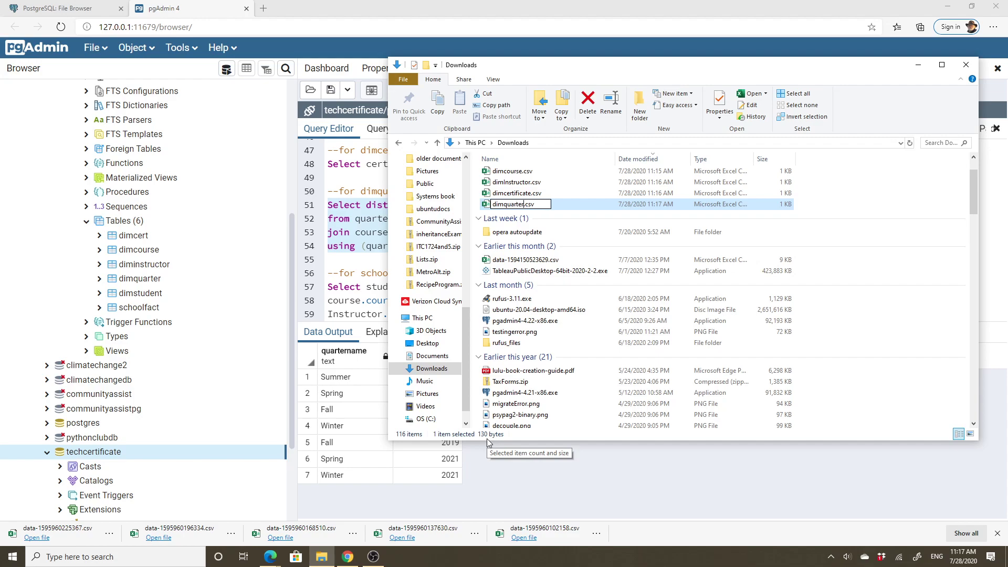
pyautogui.click(577, 476)
# - Run only the complete schoolfact query, through "Where finalgrade is not null;", and download its results as a CSV file
pyautogui.scroll(-4, 607, 288)
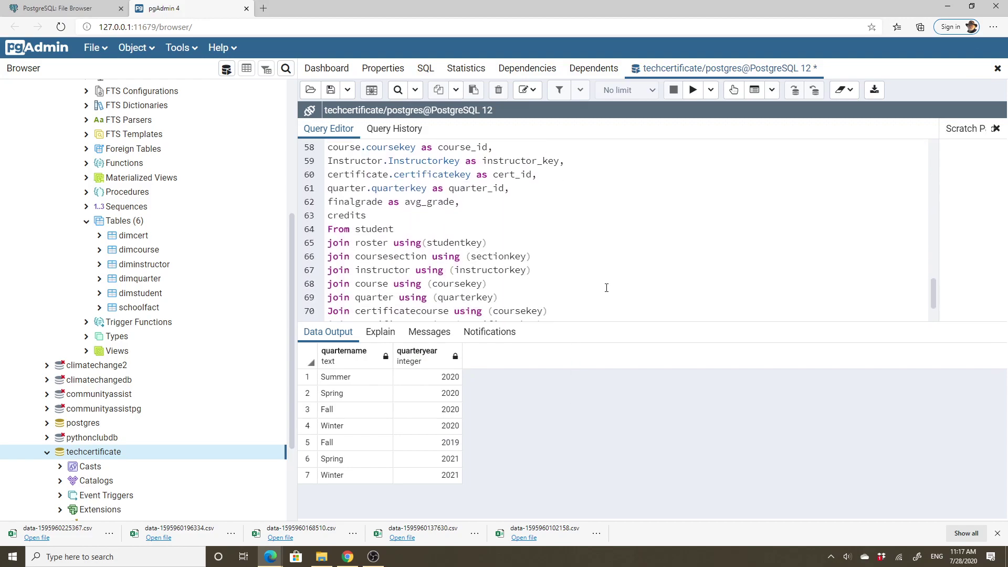
pyautogui.scroll(3, 606, 288)
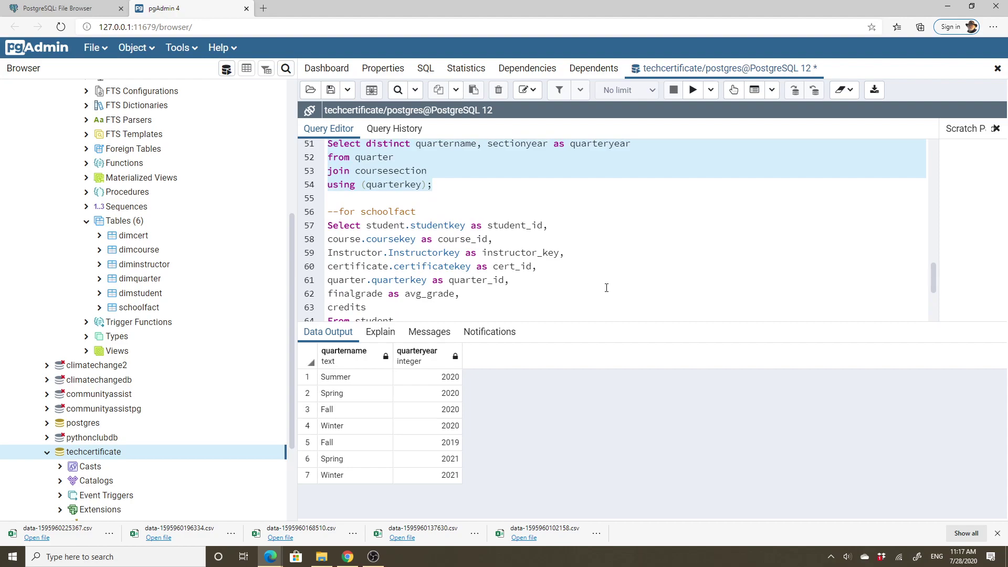
pyautogui.scroll(-4, 373, 232)
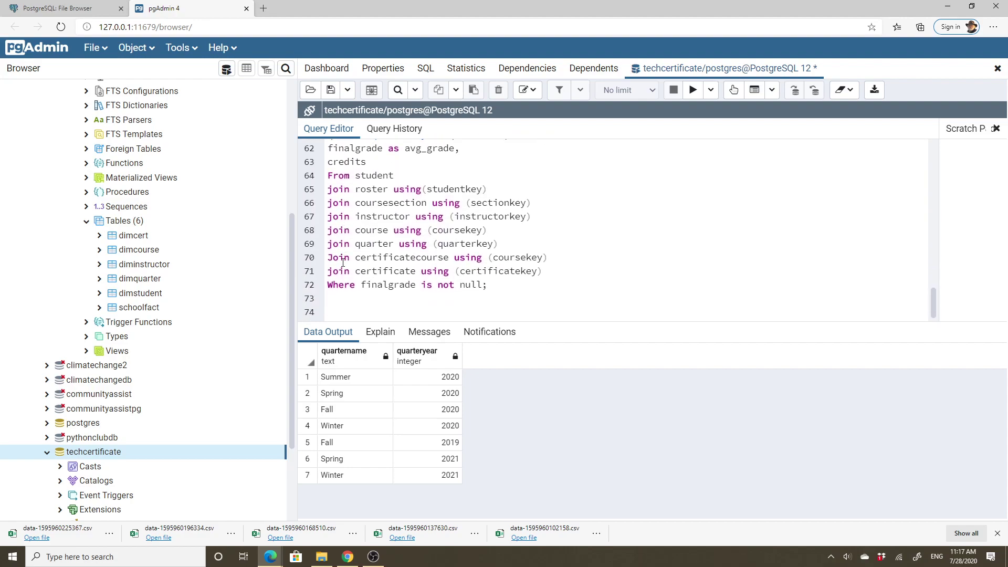
pyautogui.scroll(3, 507, 270)
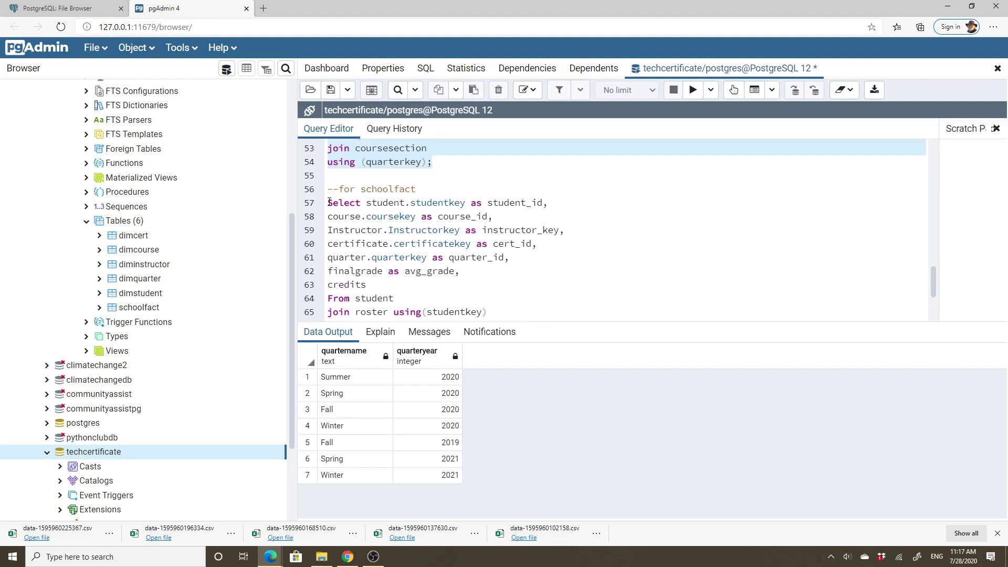
pyautogui.moveTo(326, 203); pyautogui.dragTo(474, 284)
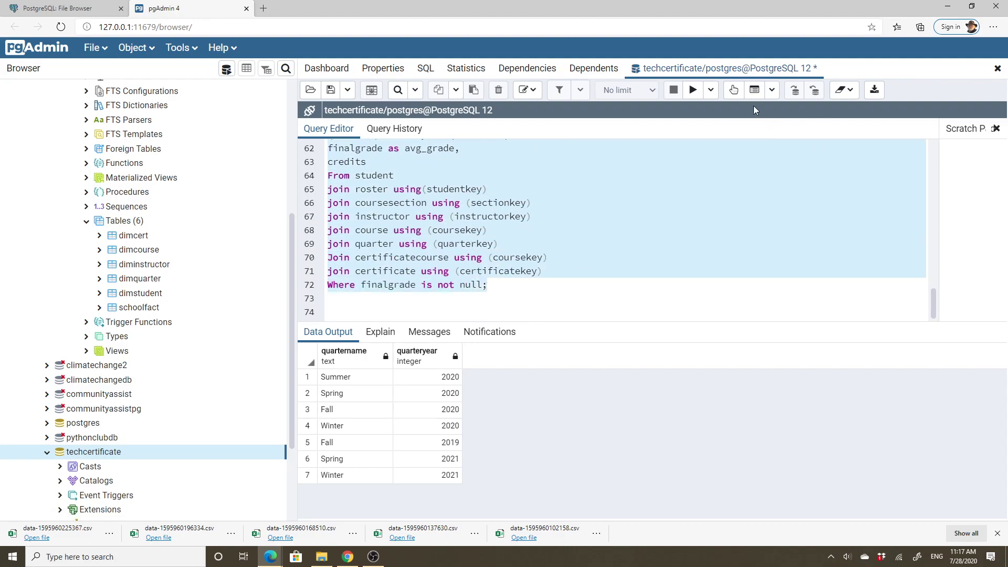
pyautogui.click(690, 91)
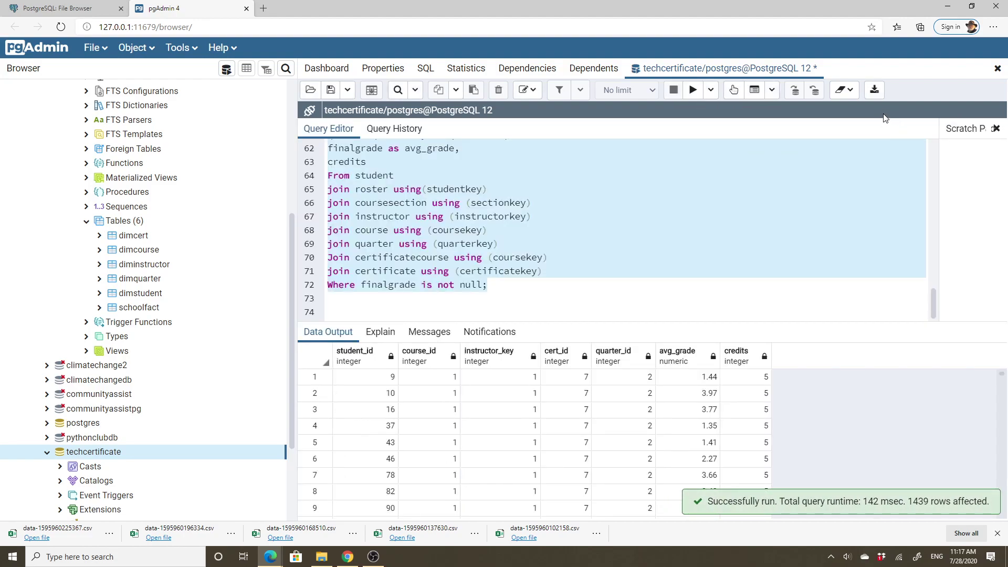
pyautogui.click(874, 90)
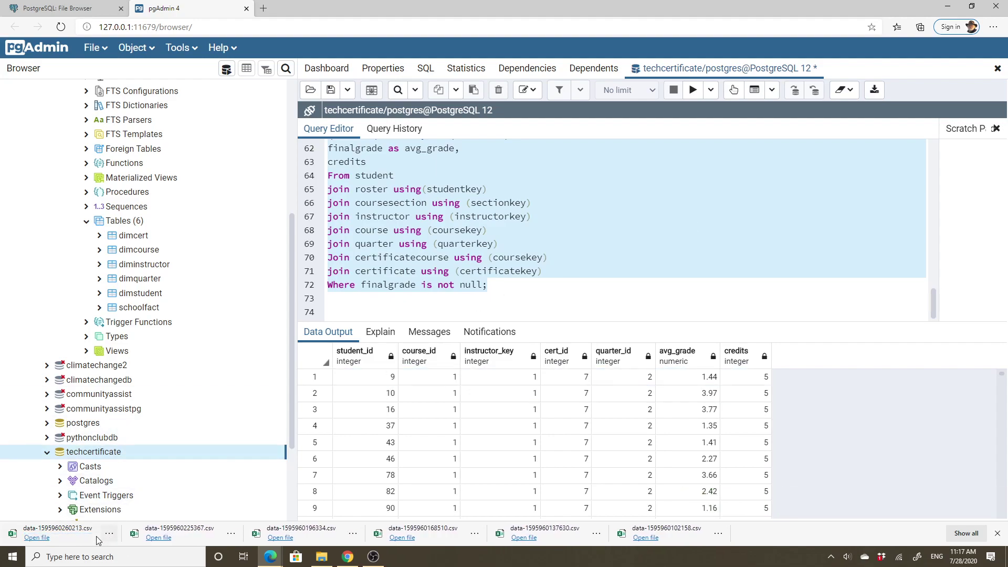
# - In File Explorer, rename the latest exported CSV in the Downloads folder as schoolfact.csv, and return to pgAdmin
pyautogui.click(322, 557)
pyautogui.rightClick(524, 216)
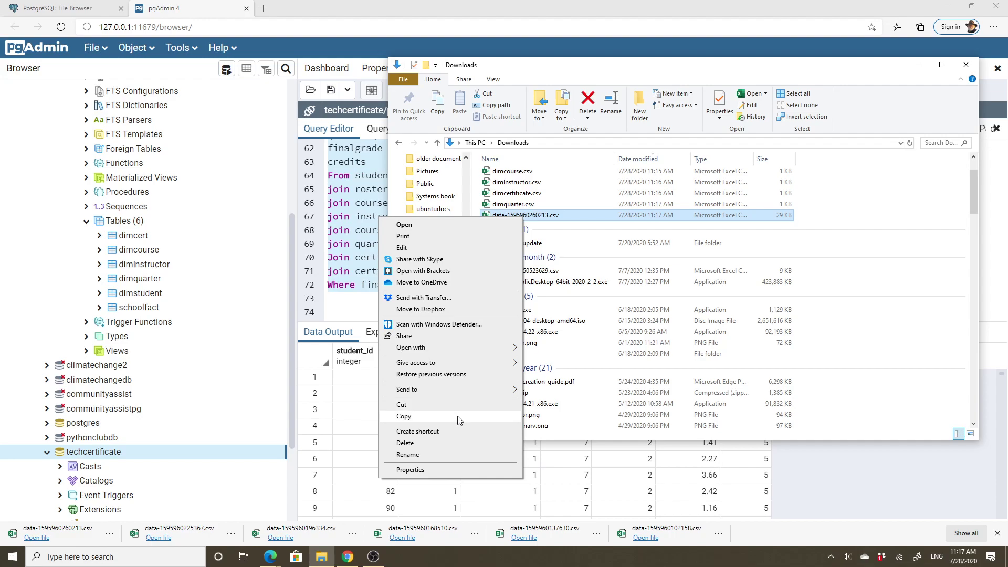
pyautogui.click(451, 455)
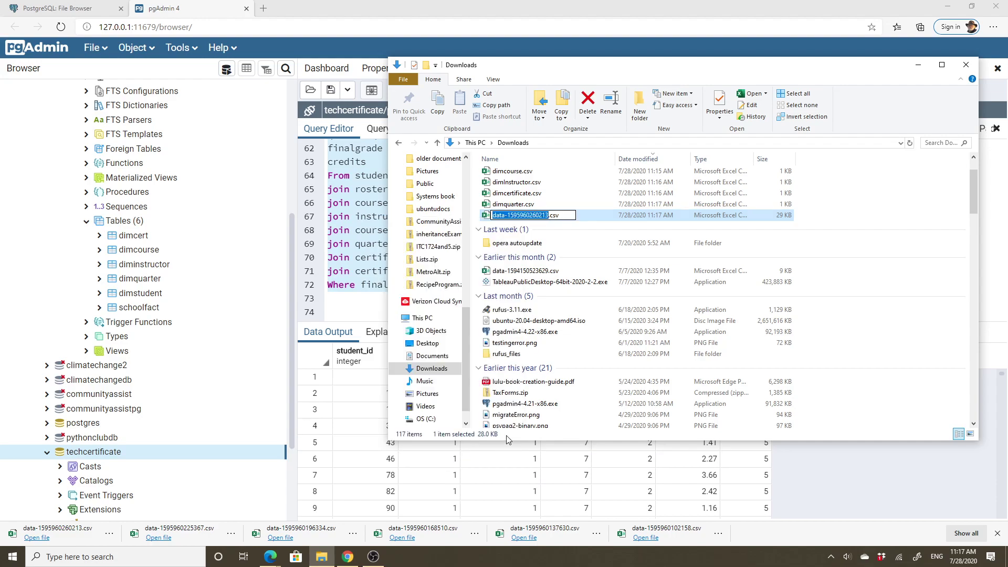
pyautogui.write('s')
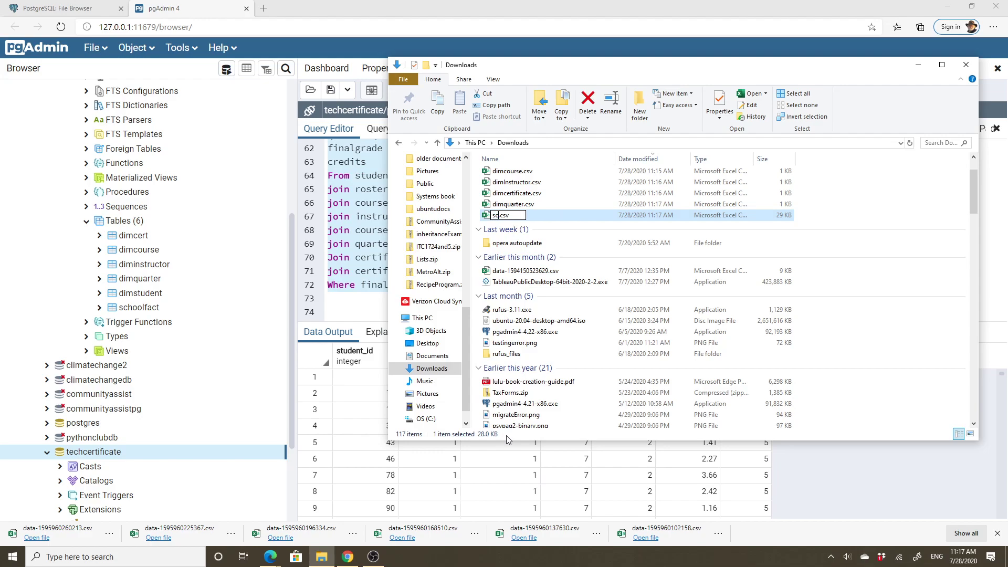
pyautogui.write('choolfact')
pyautogui.click(1000, 287)
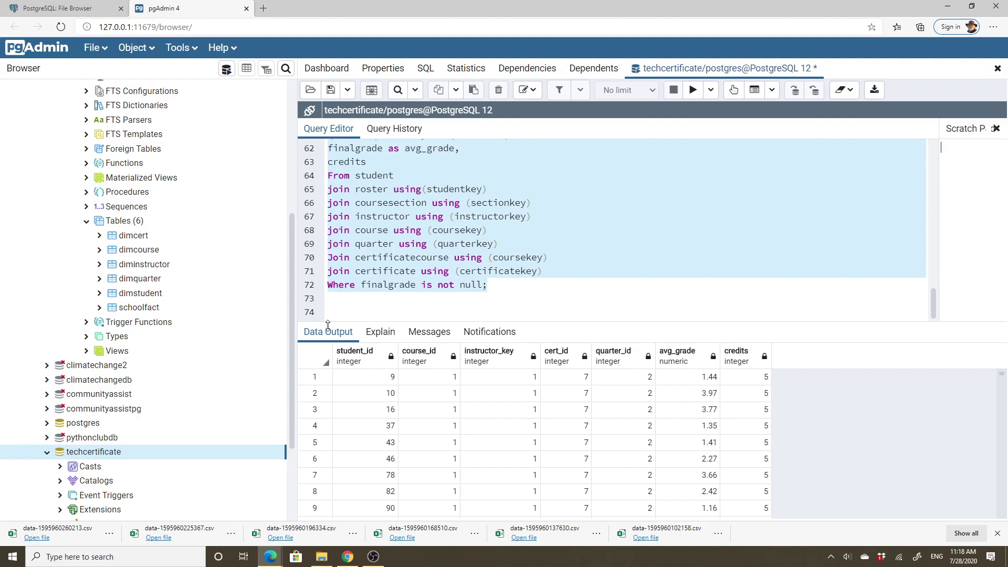
# - Open the import/export settings for the dimcert table in the Techcertificatesdw database and set the operation to Import
pyautogui.moveTo(293, 405); pyautogui.dragTo(292, 273)
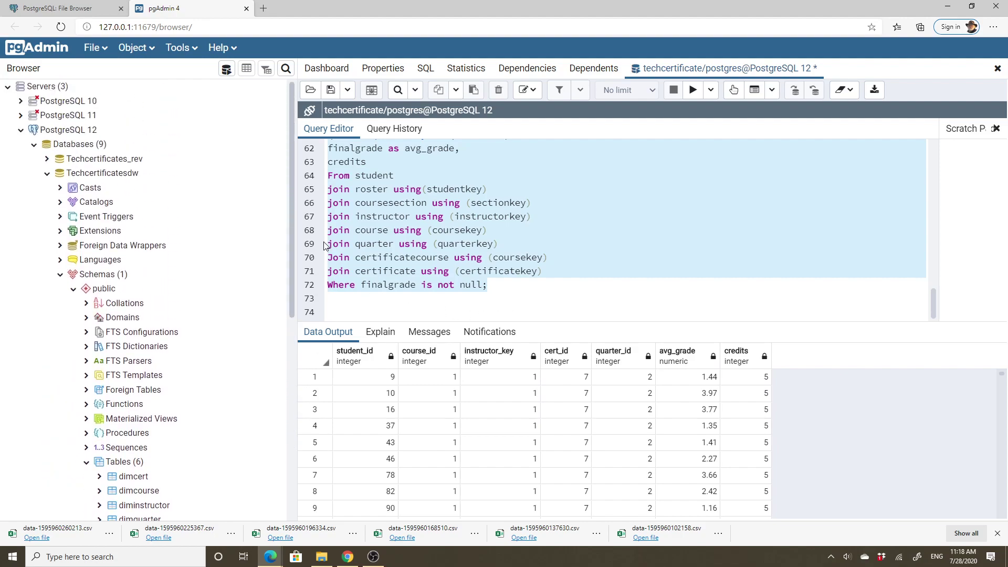
pyautogui.moveTo(291, 232); pyautogui.dragTo(291, 333)
pyautogui.click(136, 296)
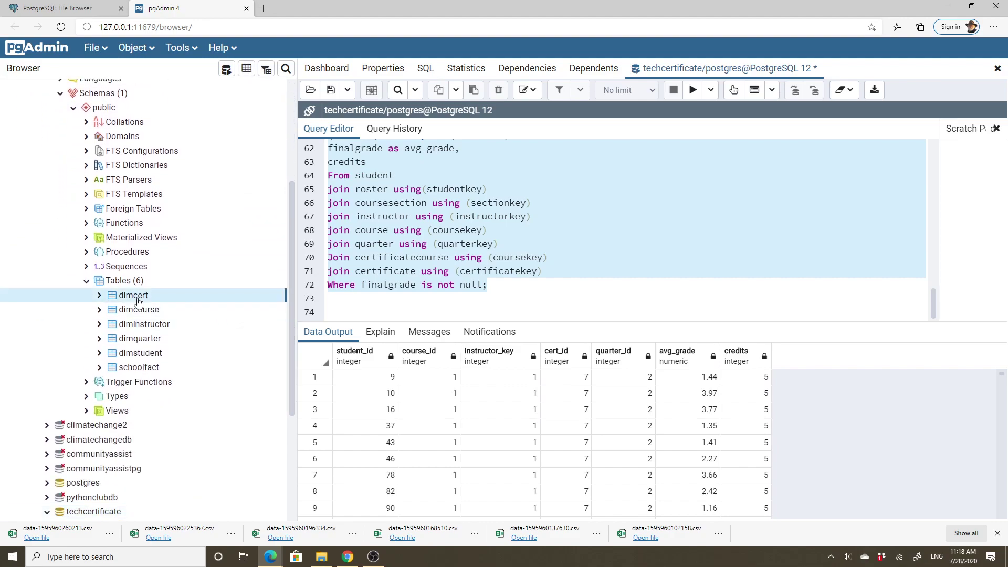
pyautogui.rightClick(138, 301)
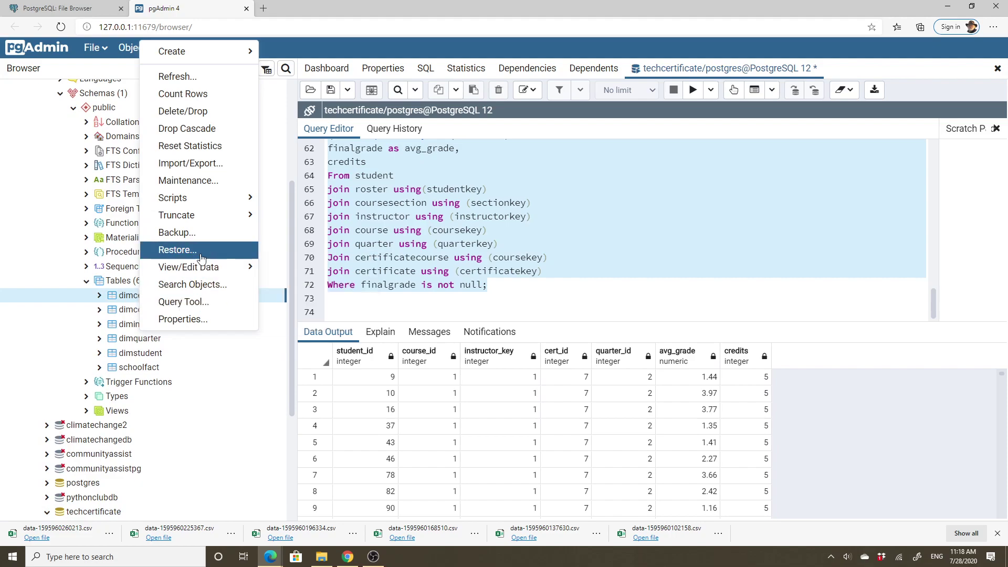
pyautogui.click(205, 165)
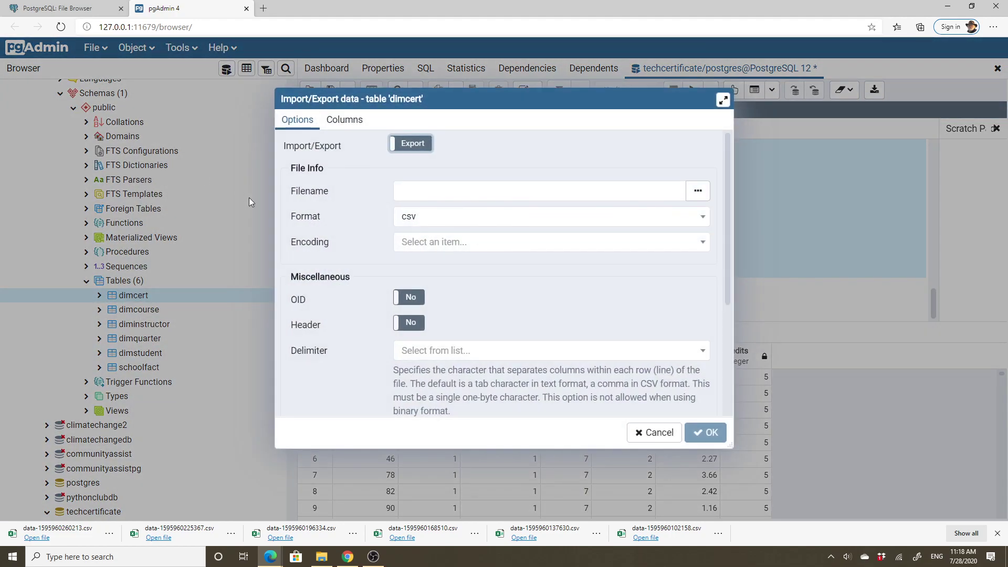
pyautogui.click(404, 144)
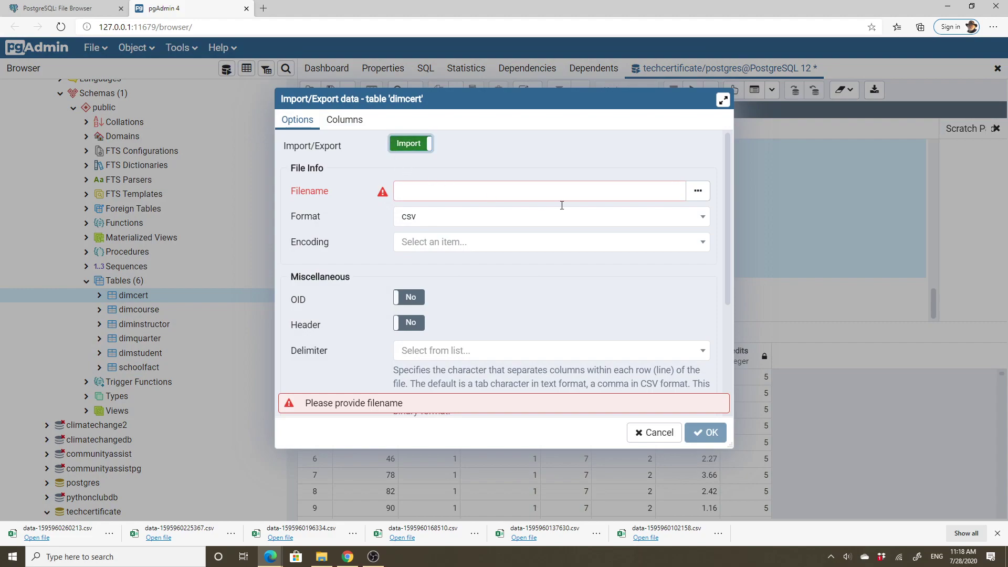
# - Choose dimcertificate.csv from the home directory's Downloads folder as the file to import into dimcert
pyautogui.click(700, 192)
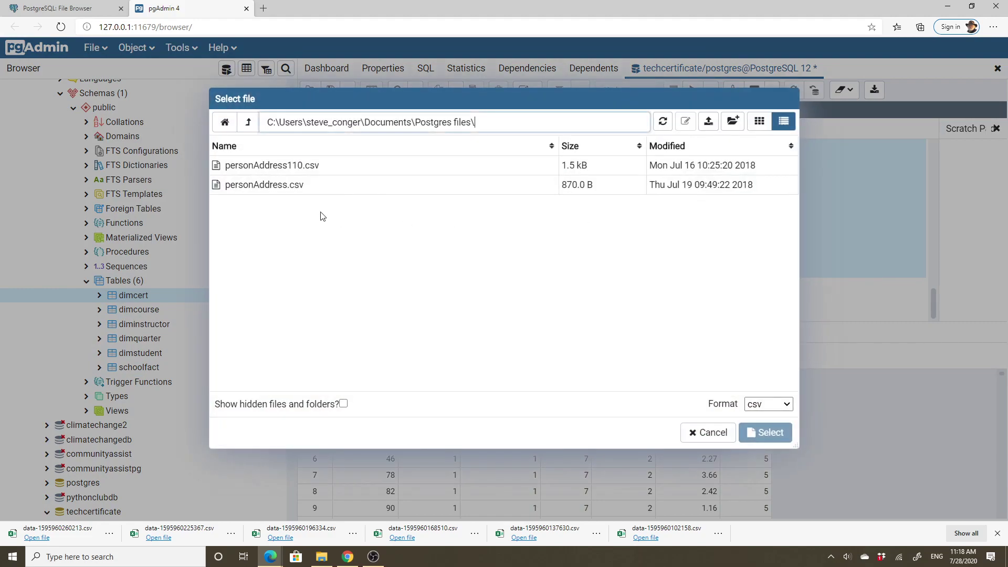
pyautogui.click(229, 124)
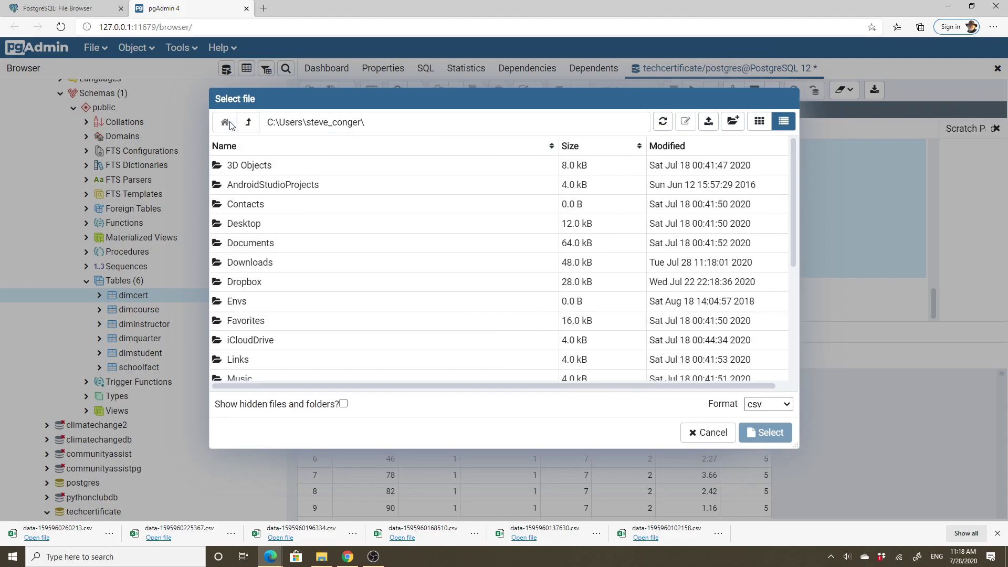
pyautogui.click(253, 268)
pyautogui.doubleClick(253, 263)
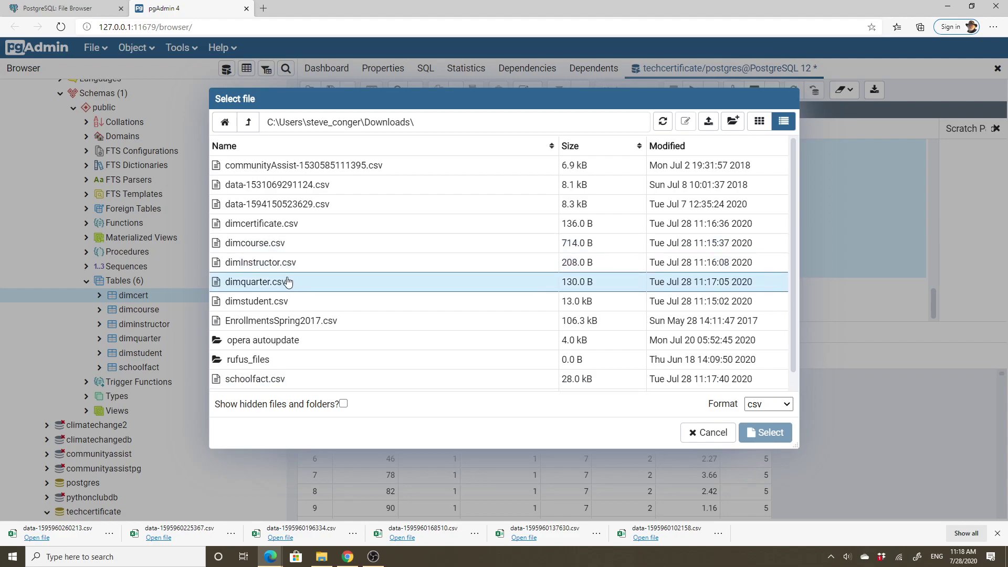
pyautogui.click(286, 225)
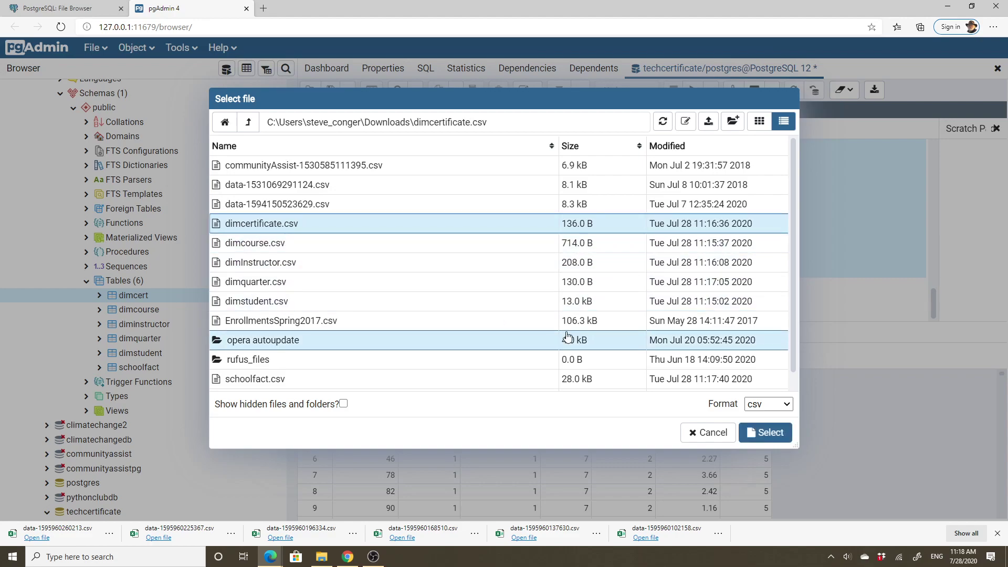
pyautogui.click(766, 434)
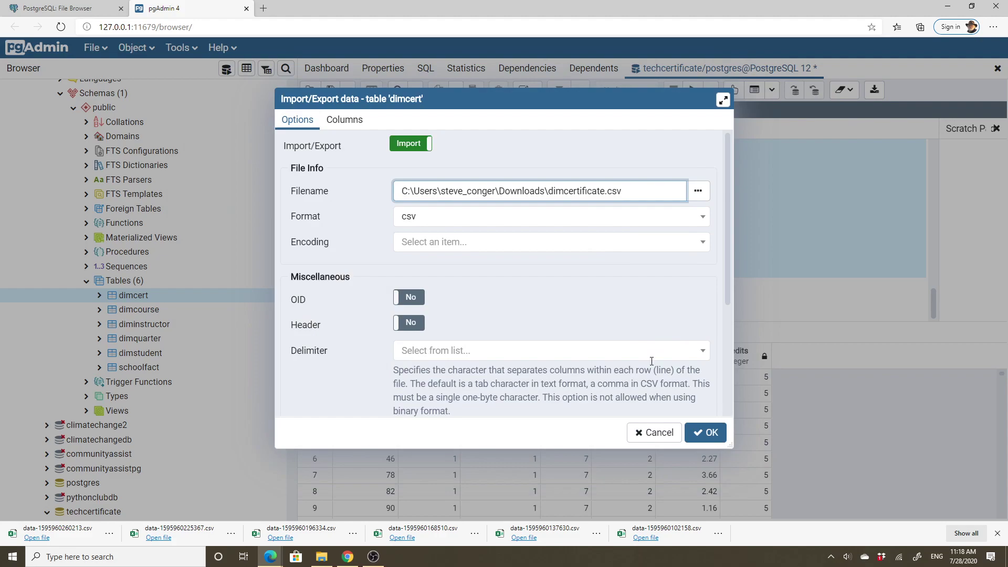
# - Mark the dimcert file as having a header, exclude cert_id from the imported columns, and run the import
pyautogui.click(398, 325)
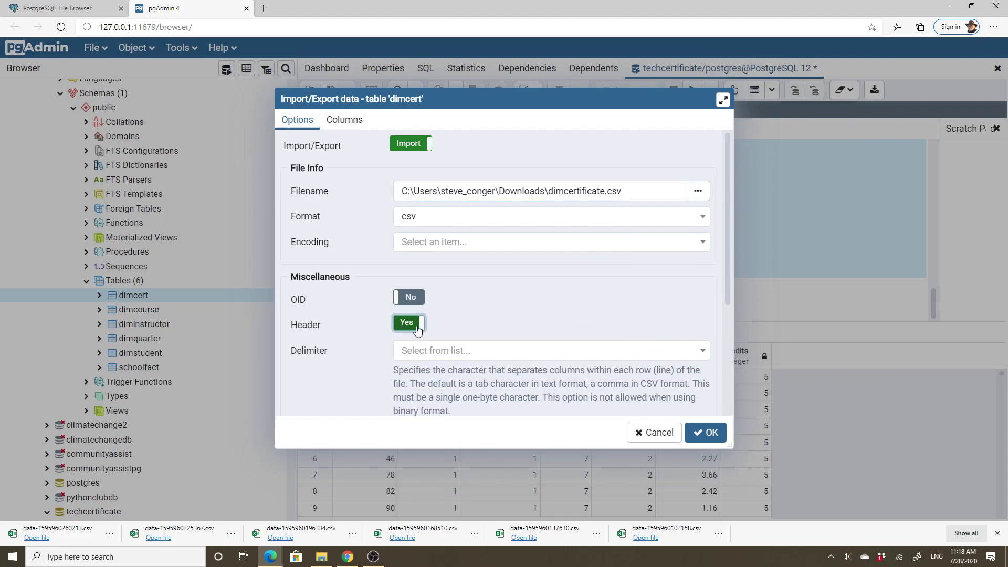
pyautogui.click(340, 122)
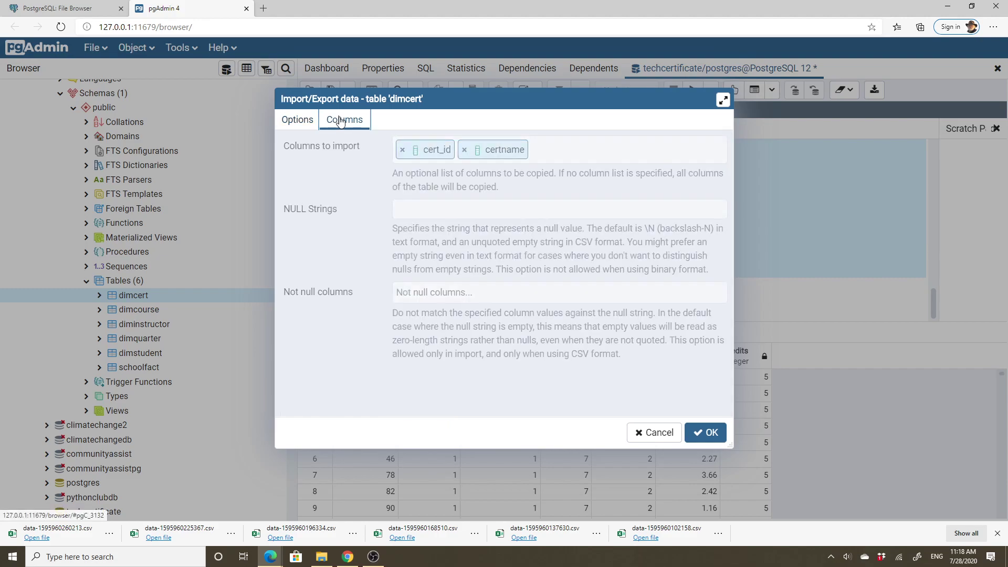
pyautogui.click(403, 151)
pyautogui.click(334, 193)
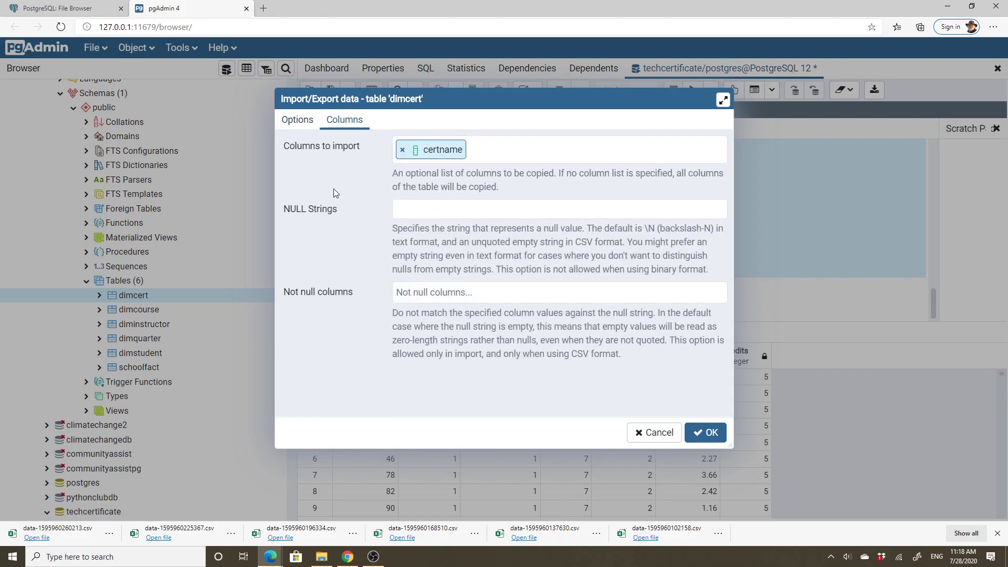
pyautogui.click(706, 432)
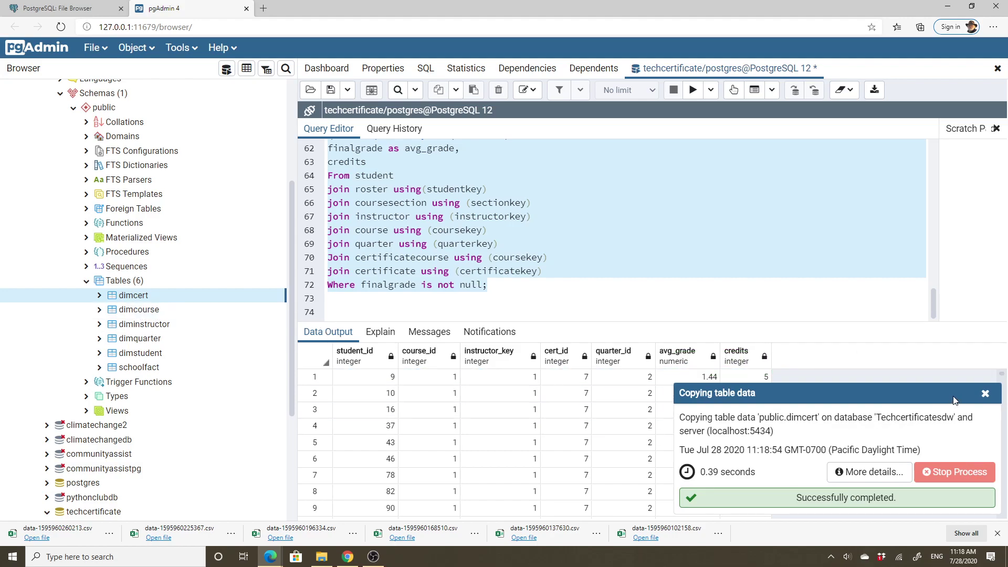
pyautogui.click(985, 394)
# - Set up a data import for the dimcourse table using dimcourse.csv from the Downloads folder
pyautogui.rightClick(135, 314)
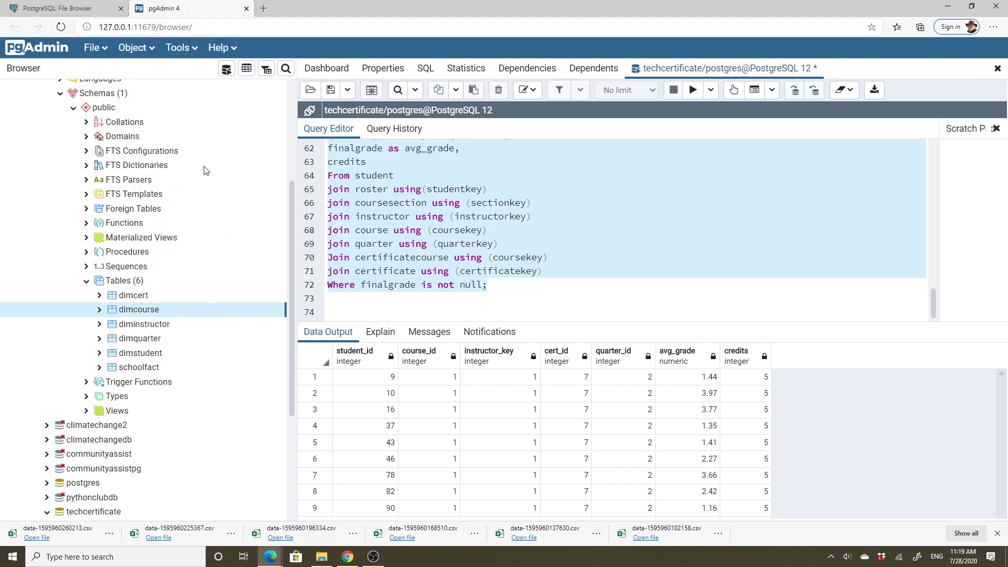
pyautogui.click(205, 166)
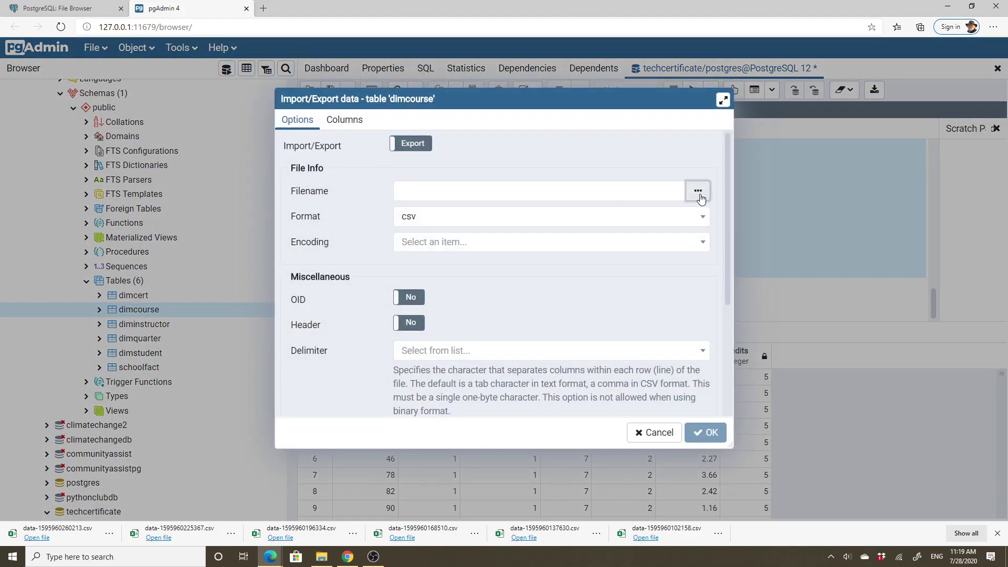
pyautogui.click(698, 192)
pyautogui.click(706, 432)
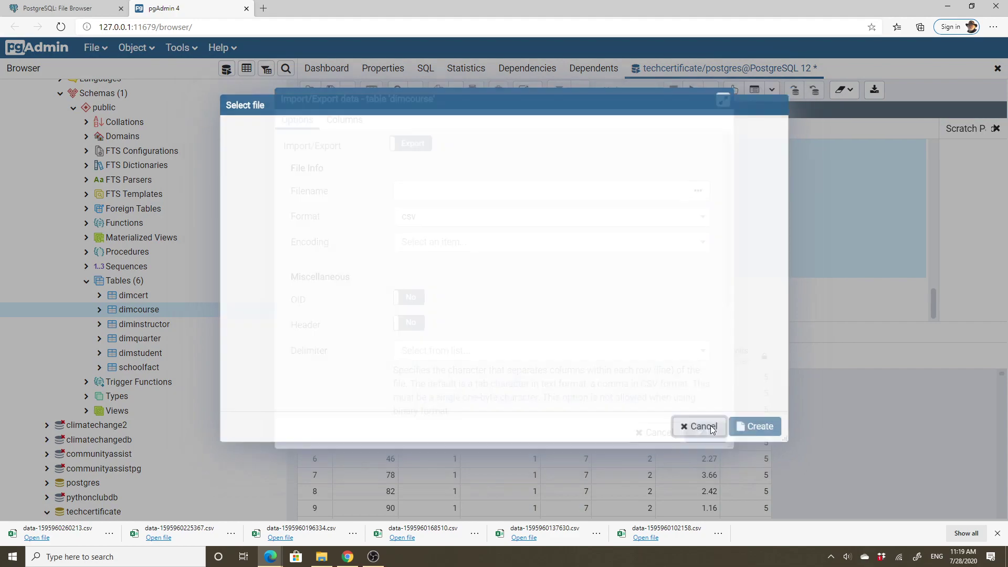
pyautogui.click(395, 145)
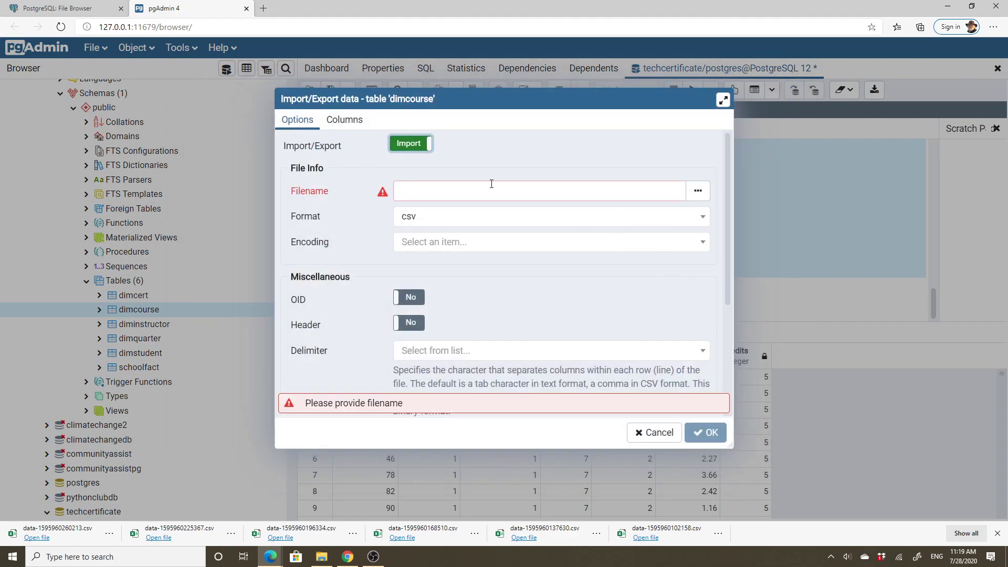
pyautogui.click(698, 191)
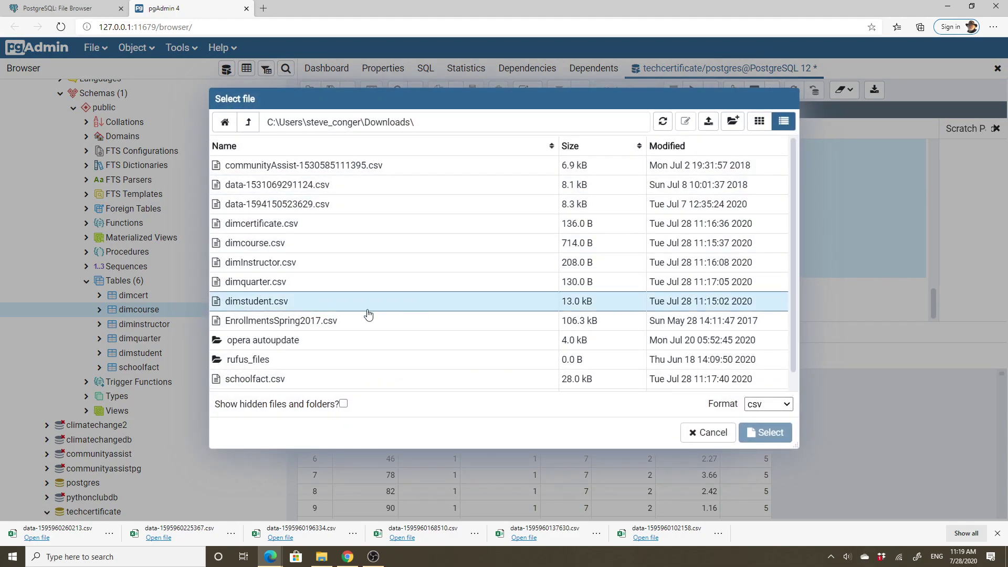
pyautogui.click(271, 243)
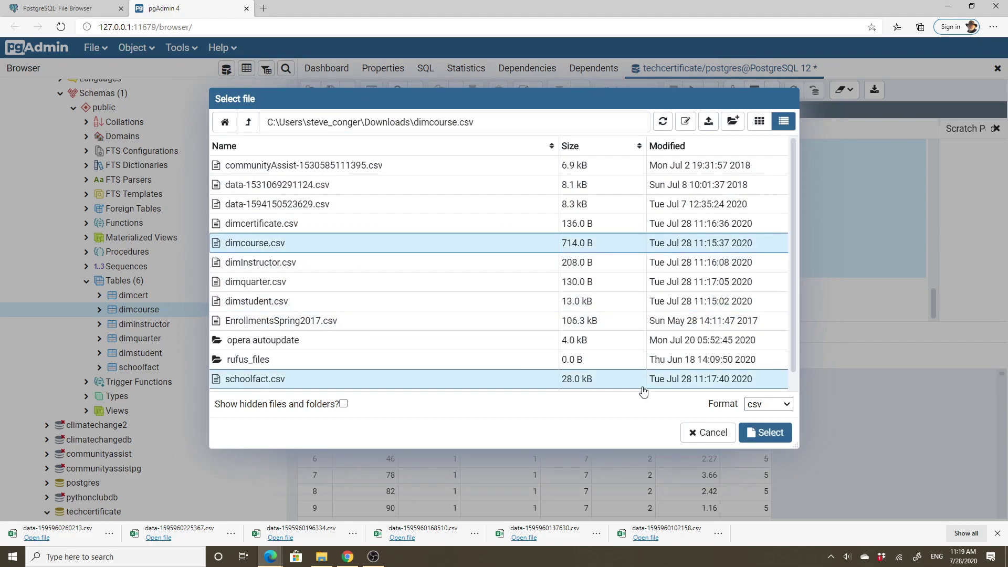
pyautogui.click(769, 428)
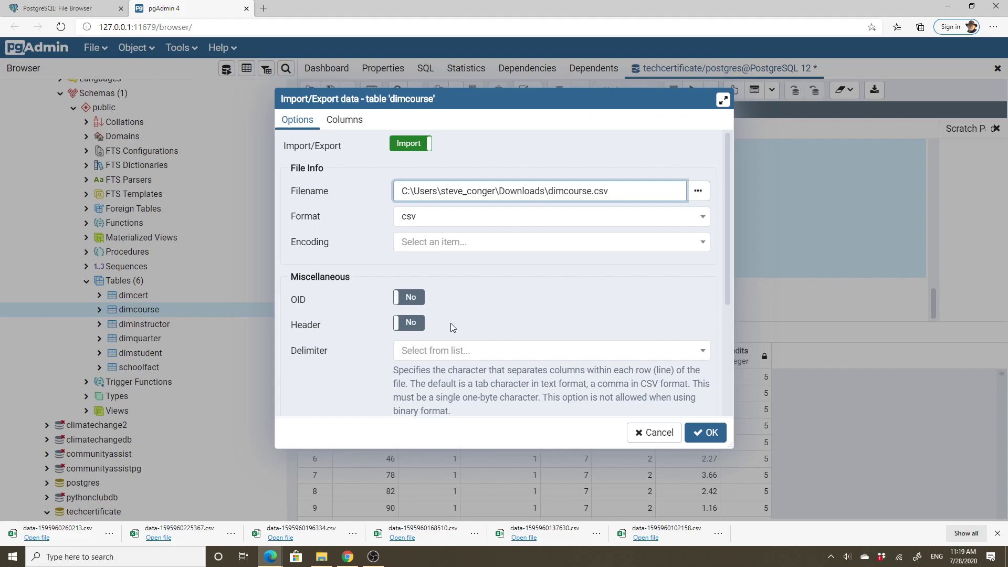
# - Mark the dimcourse file as having a header, exclude course_id from the imported columns, and run the import
pyautogui.click(409, 323)
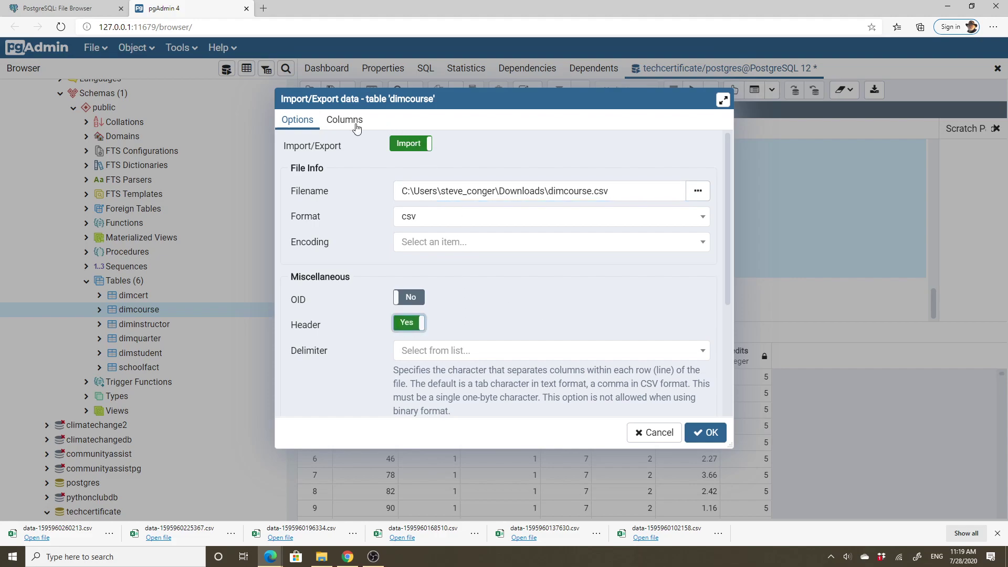
pyautogui.click(356, 125)
pyautogui.click(402, 151)
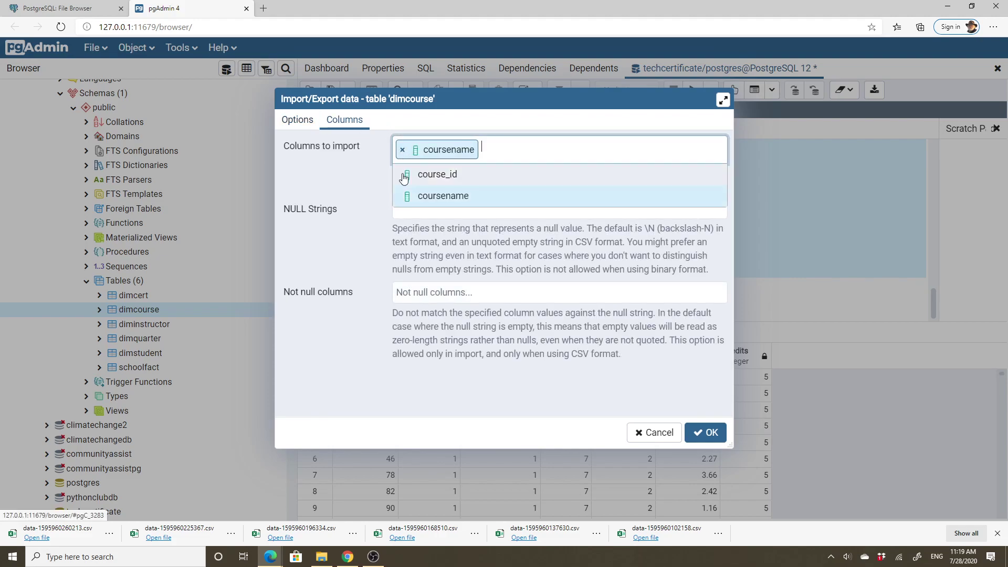
pyautogui.click(370, 217)
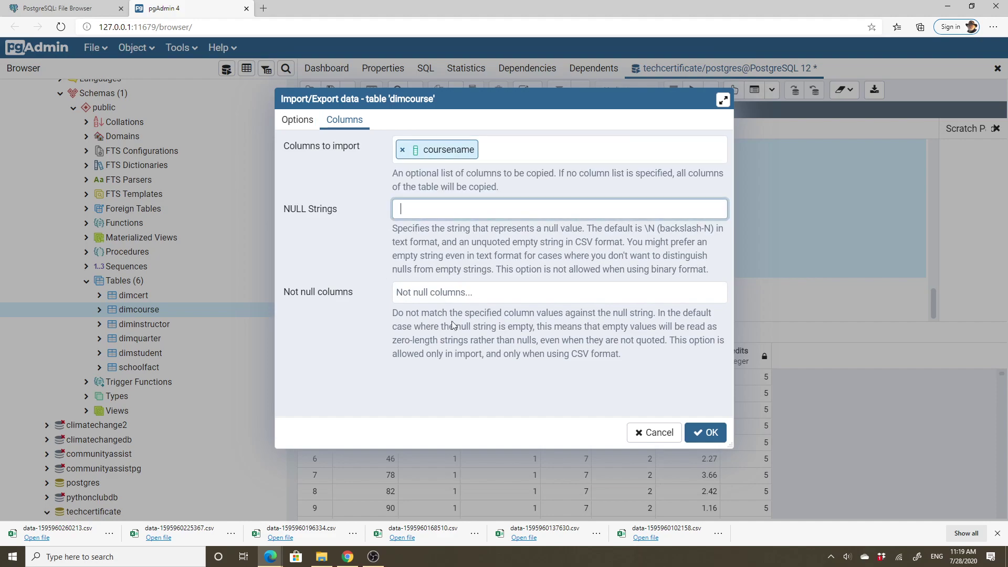
pyautogui.click(706, 434)
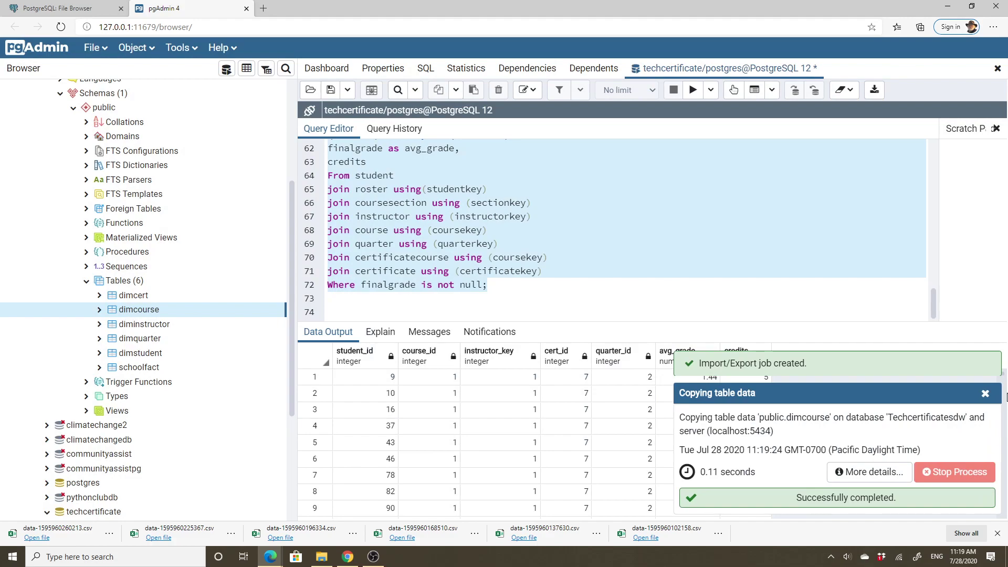
pyautogui.click(986, 393)
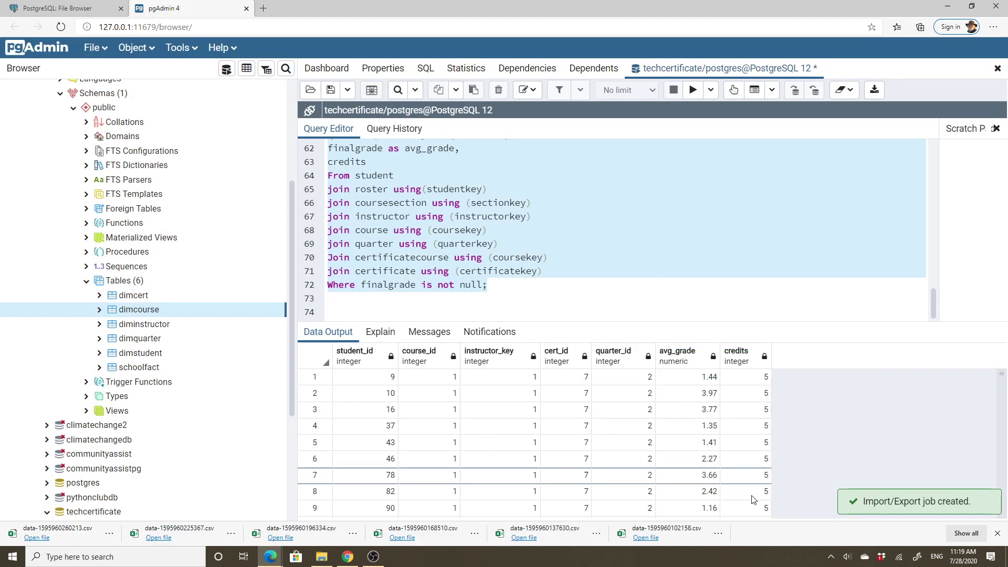
# - Set up a data import for the diminstructor table using dimInstructor.csv from the Downloads folder
pyautogui.click(159, 331)
pyautogui.rightClick(160, 331)
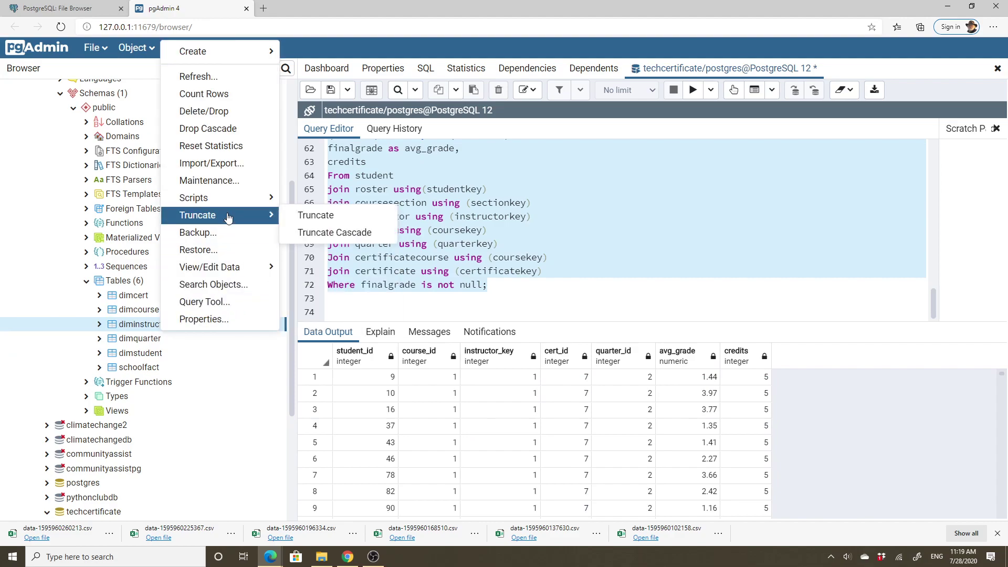
pyautogui.click(212, 164)
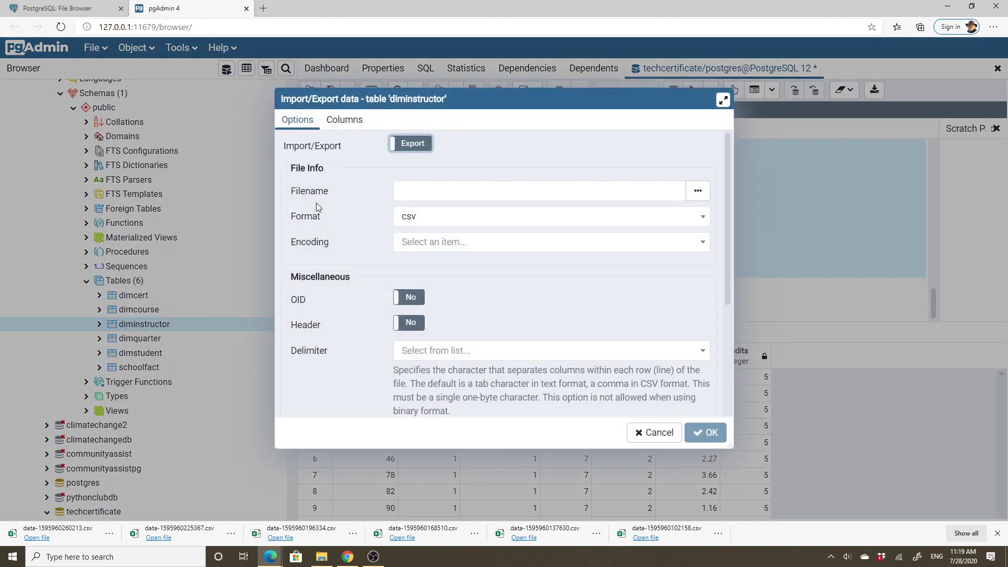
pyautogui.click(411, 143)
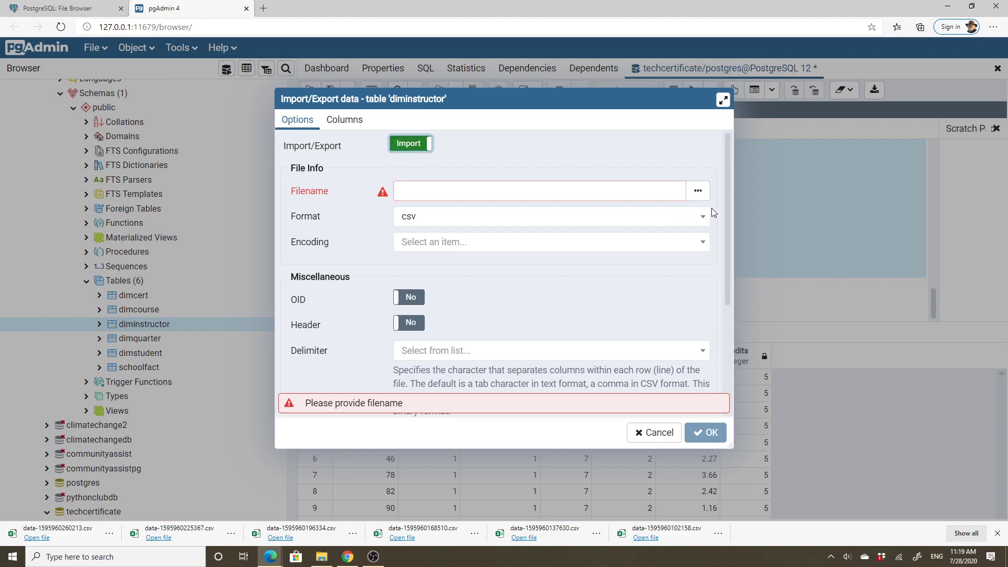
pyautogui.click(698, 191)
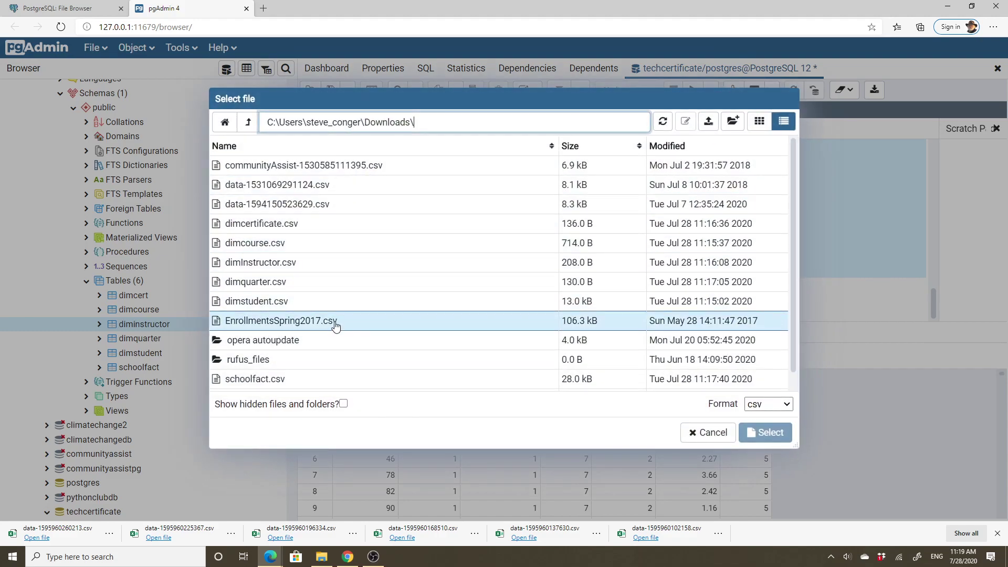
pyautogui.click(300, 262)
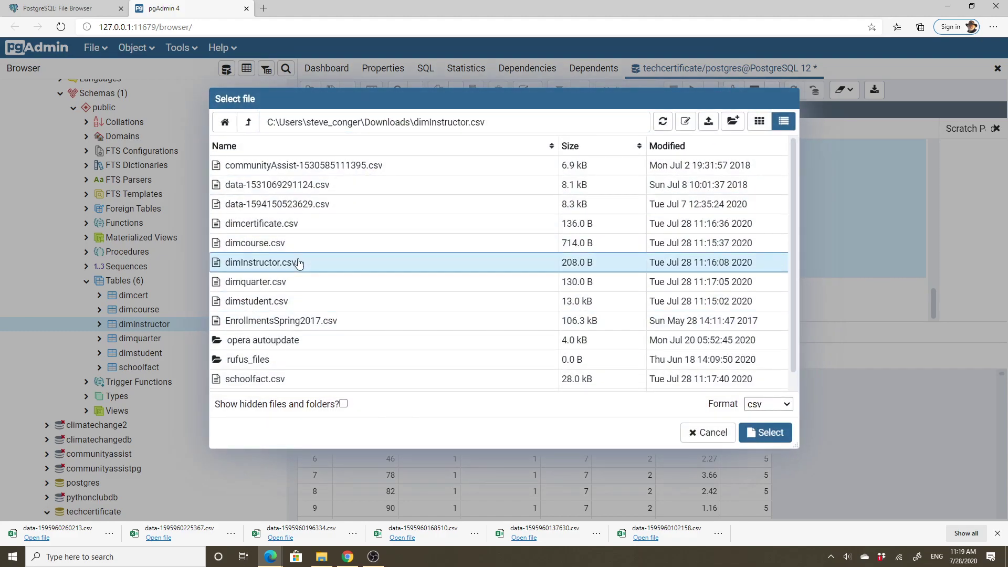
pyautogui.click(770, 432)
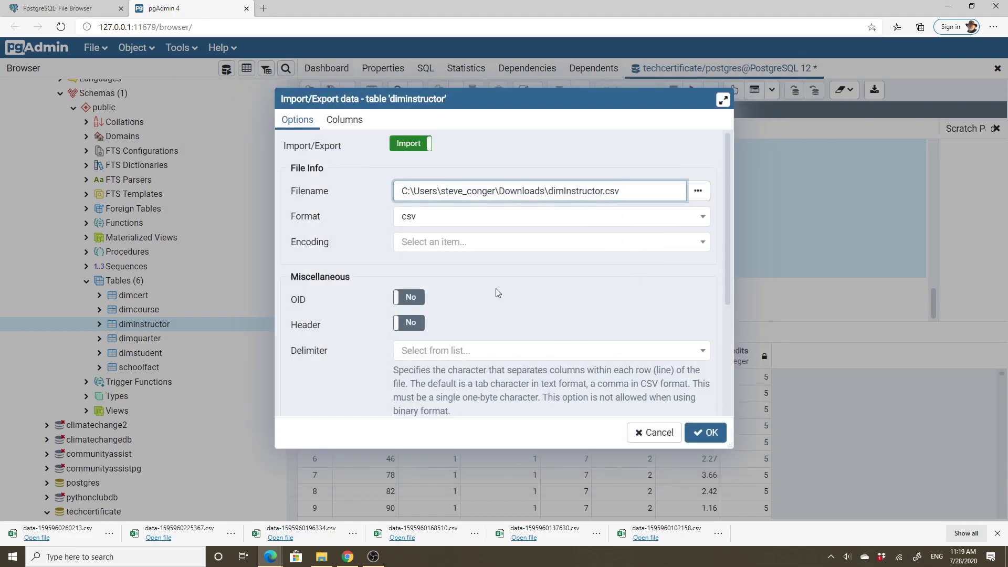
# - Mark the diminstructor file as having a header, exclude instructor_id from the imported columns, and run the import
pyautogui.click(409, 323)
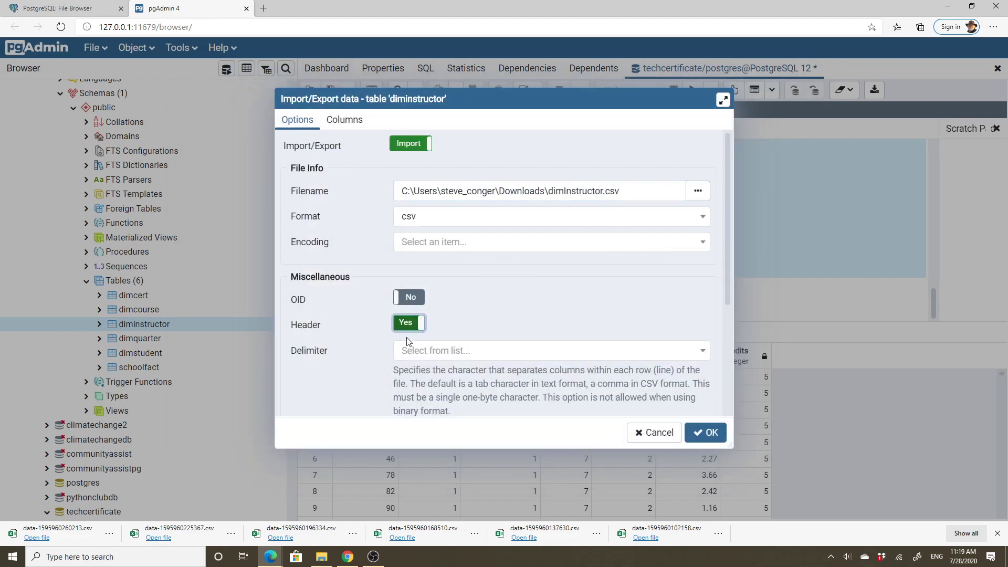
pyautogui.click(343, 123)
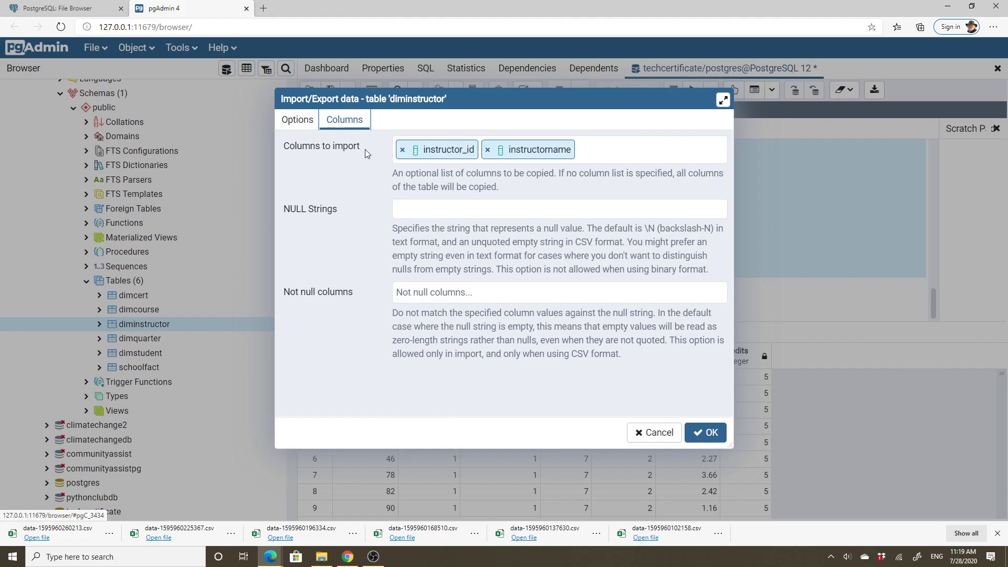
pyautogui.click(403, 150)
pyautogui.click(370, 192)
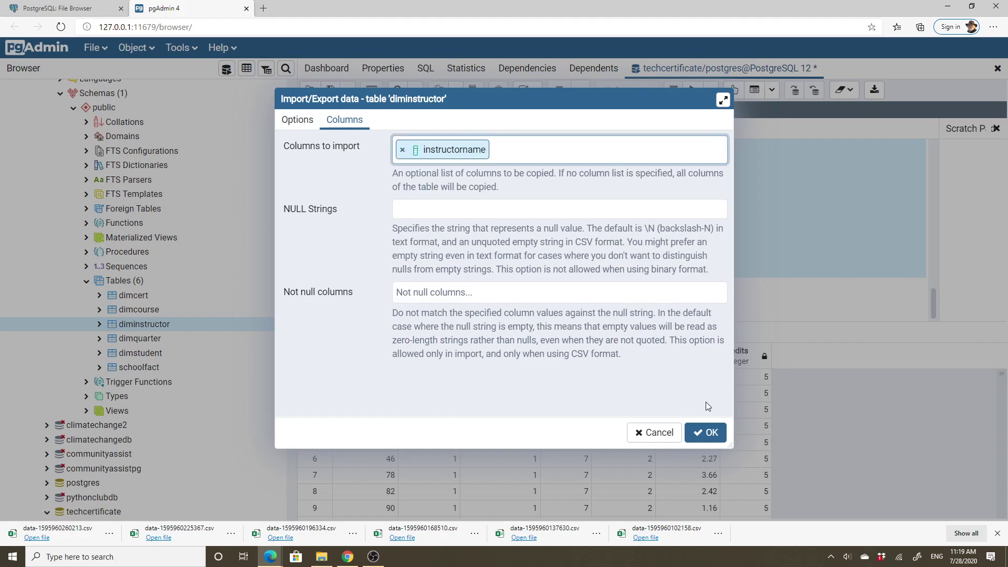
pyautogui.click(713, 433)
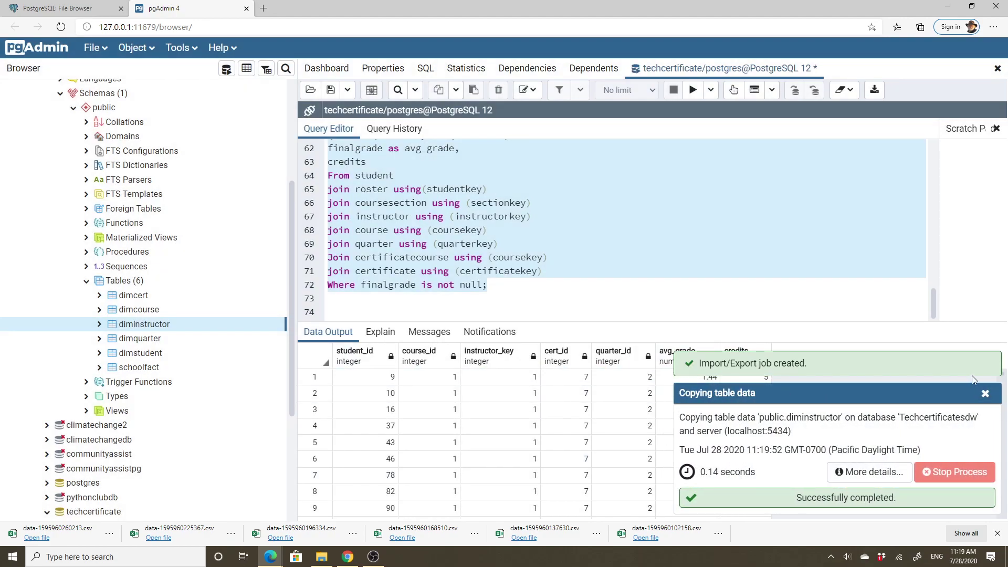
pyautogui.click(985, 395)
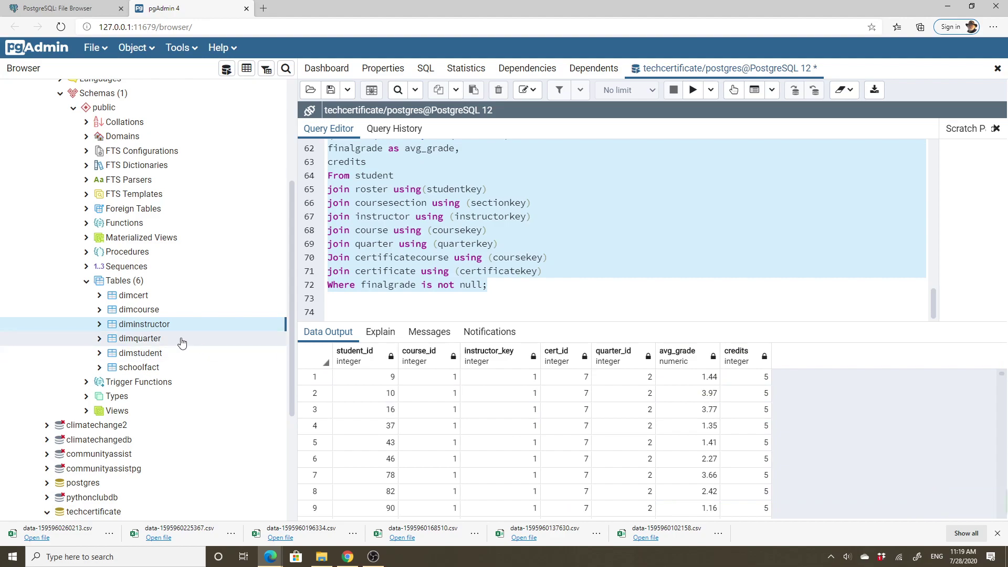
# - Set up a data import for the dimquarter table using dimquarter.csv from the Downloads folder
pyautogui.click(160, 342)
pyautogui.rightClick(160, 342)
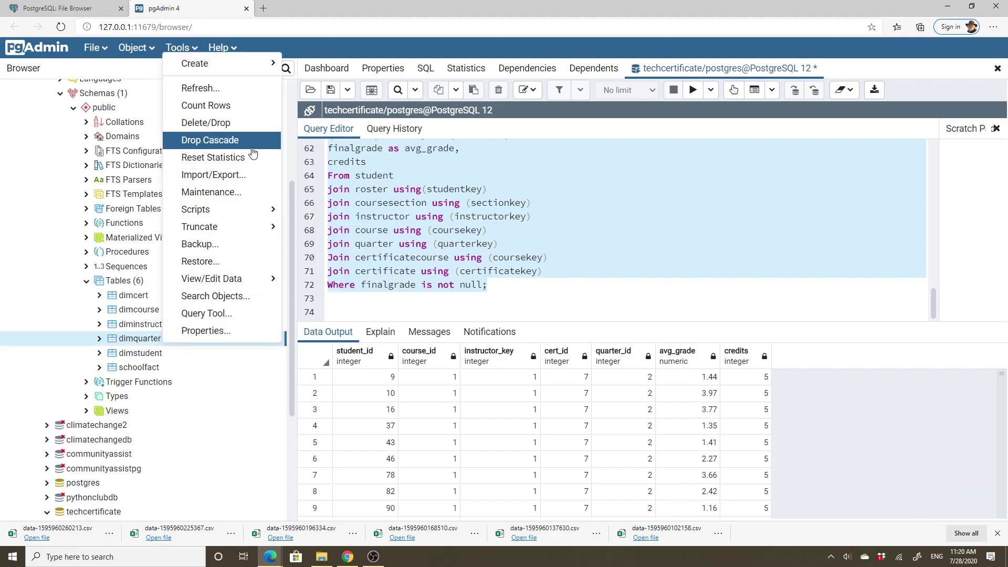
pyautogui.click(255, 181)
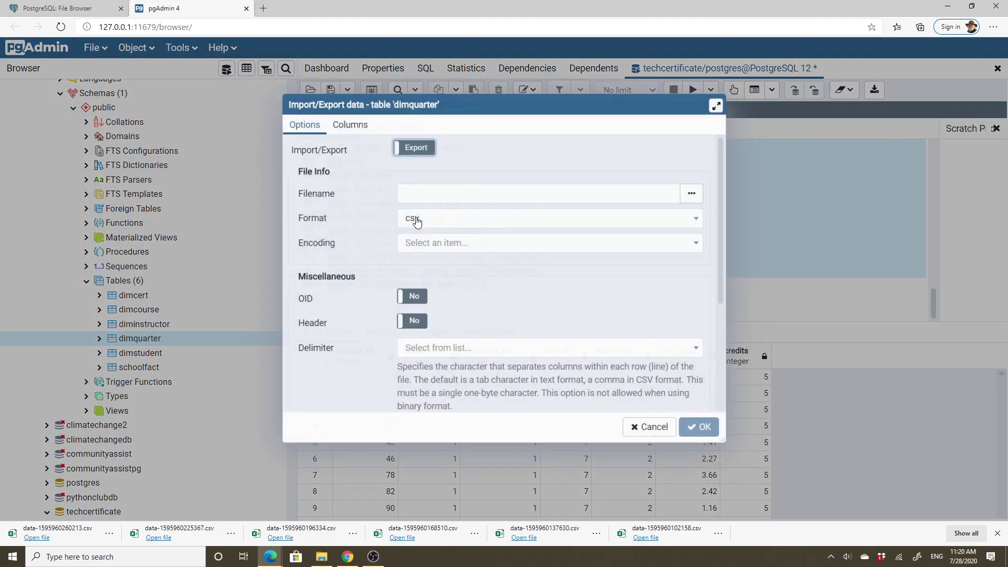
pyautogui.click(391, 143)
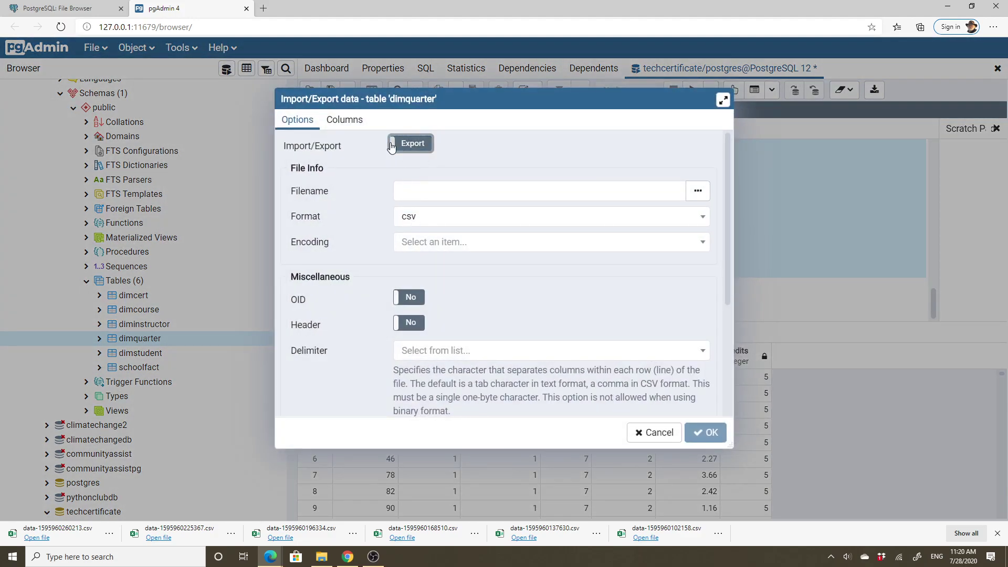
pyautogui.click(392, 144)
pyautogui.click(698, 196)
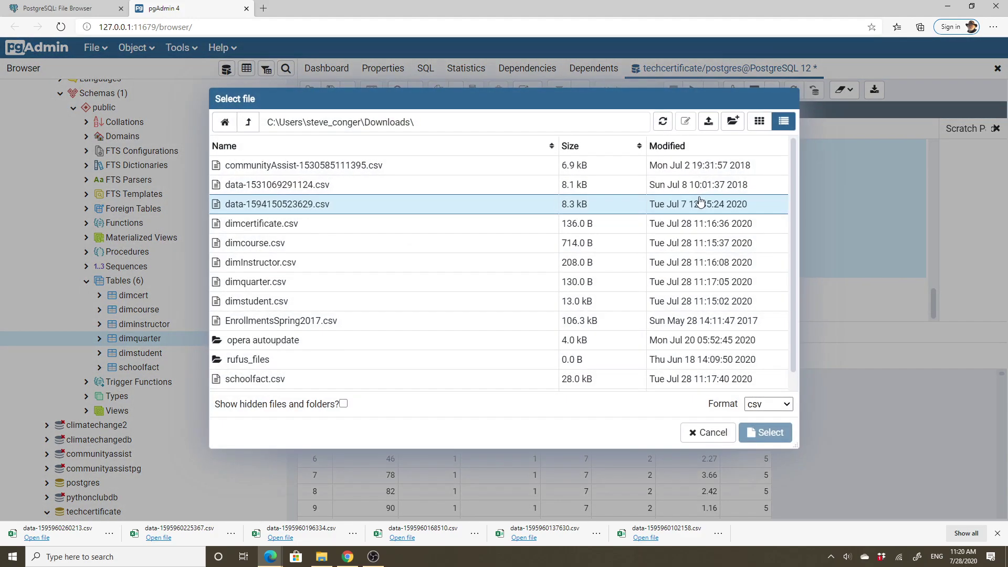
pyautogui.click(417, 282)
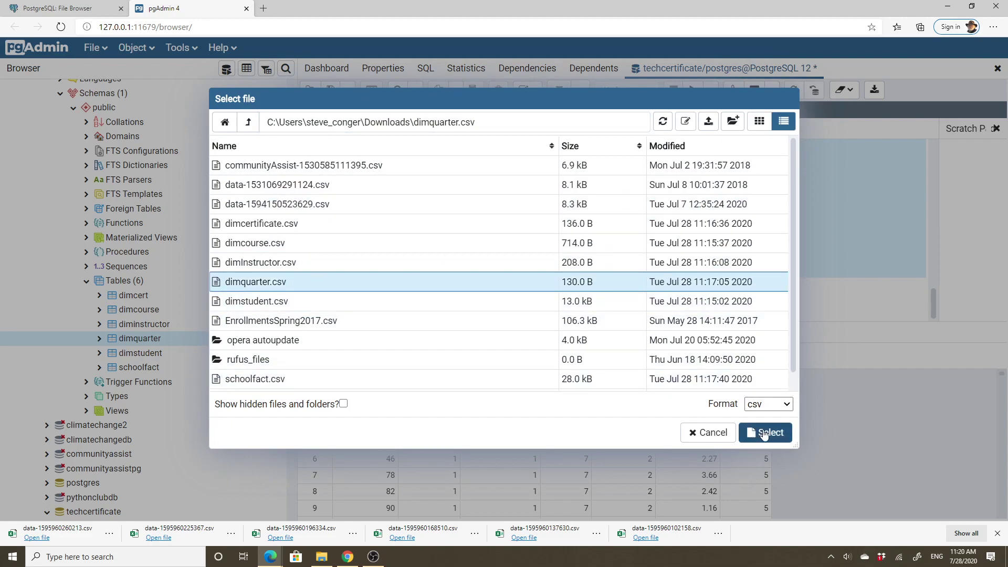
pyautogui.click(765, 432)
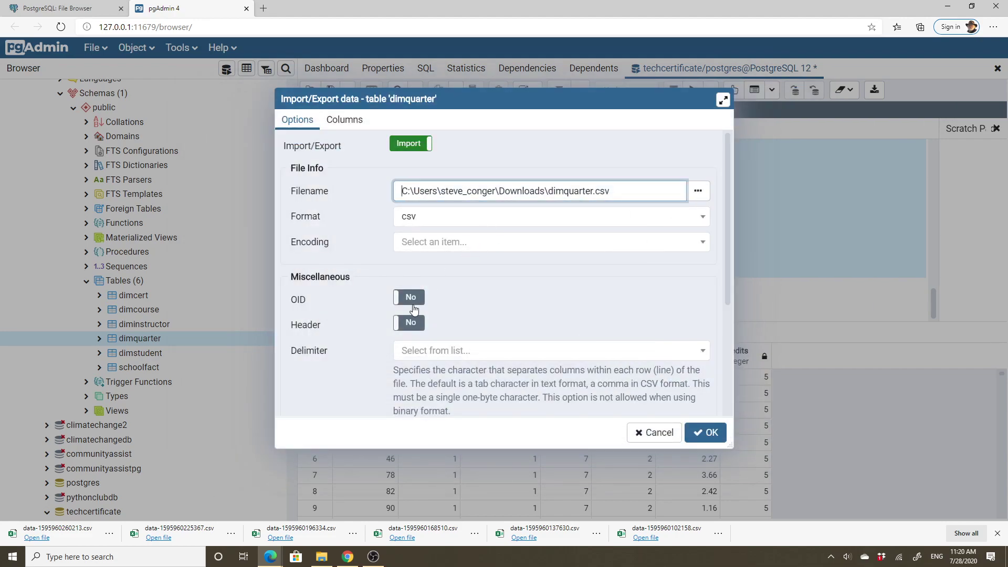
# - Mark the dimquarter file as having a header, keep only quartername and quarteryear as imported columns, and run the import
pyautogui.click(409, 323)
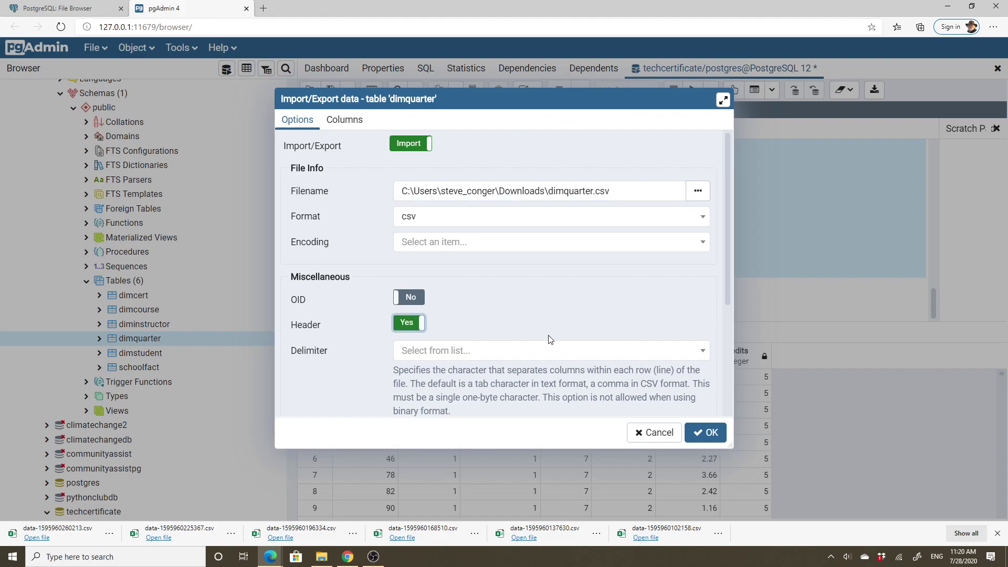
pyautogui.click(345, 121)
pyautogui.click(404, 152)
pyautogui.click(403, 152)
pyautogui.click(382, 175)
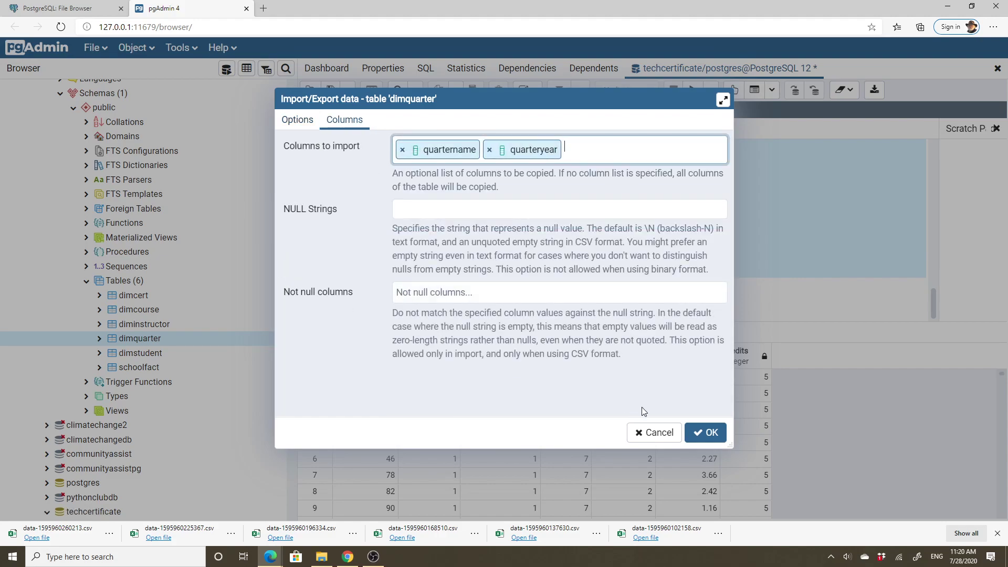
pyautogui.click(711, 443)
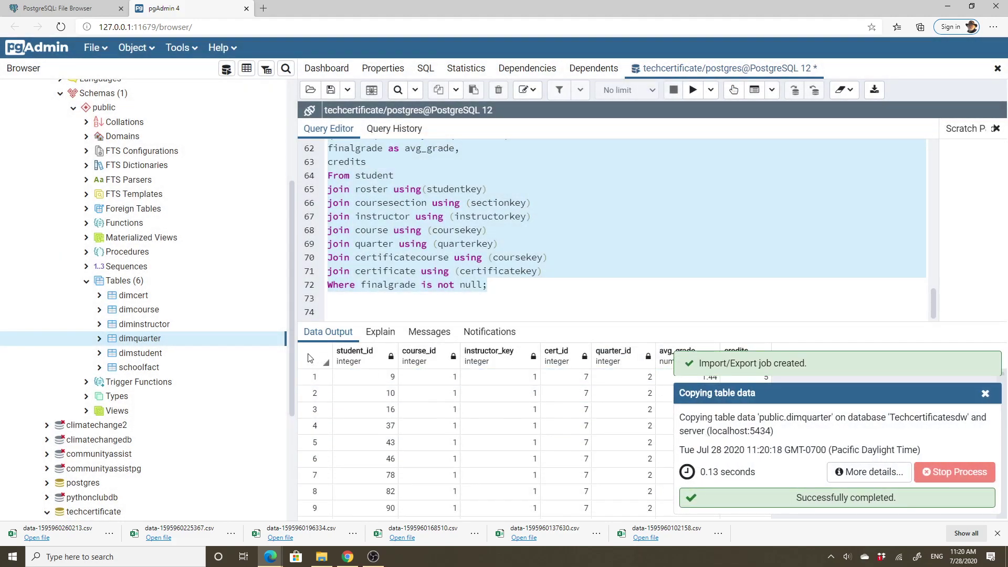
# - Set up a data import for the dimstudent table using dimstudent.csv from the Downloads folder
pyautogui.click(160, 358)
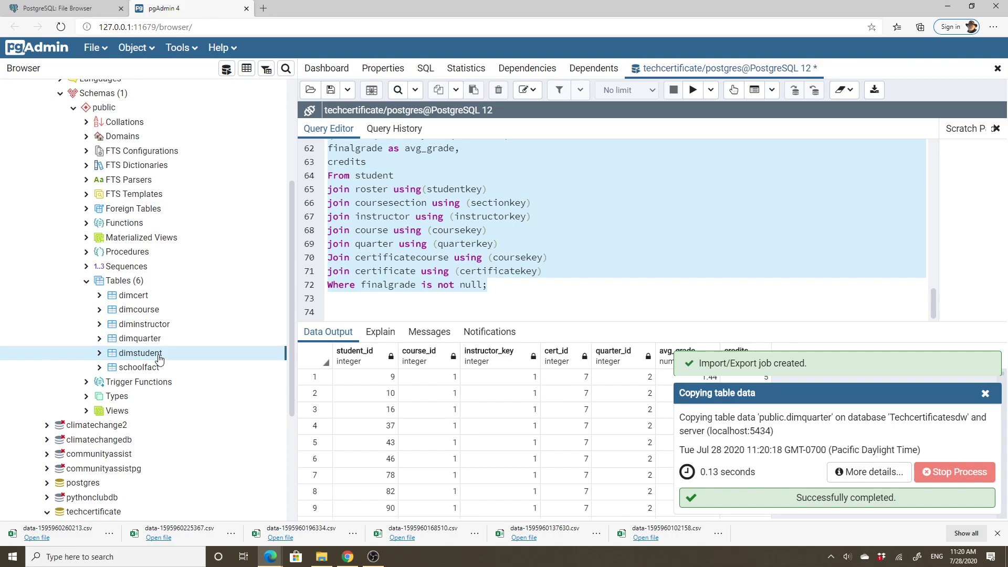
pyautogui.rightClick(160, 359)
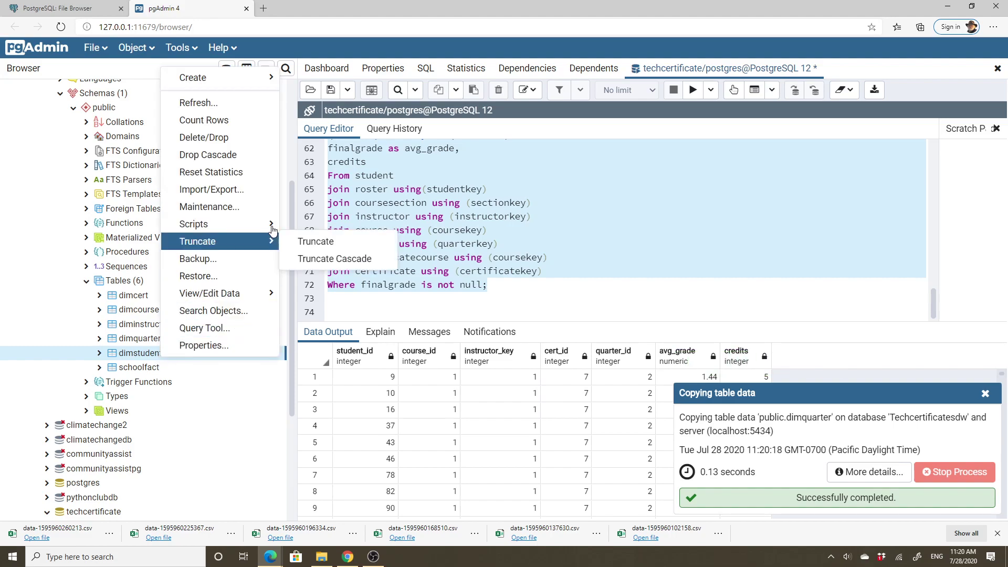
pyautogui.click(263, 189)
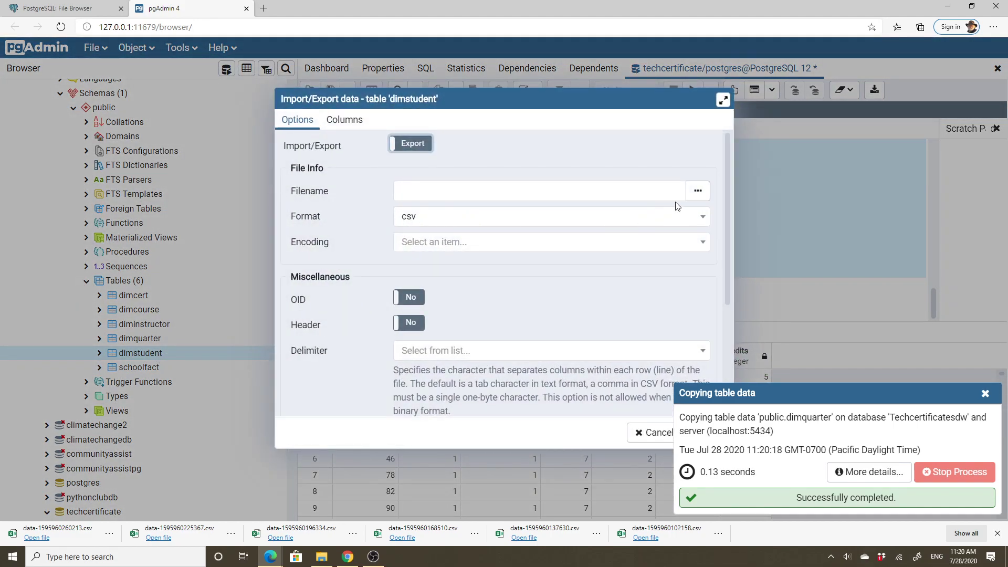
pyautogui.click(402, 145)
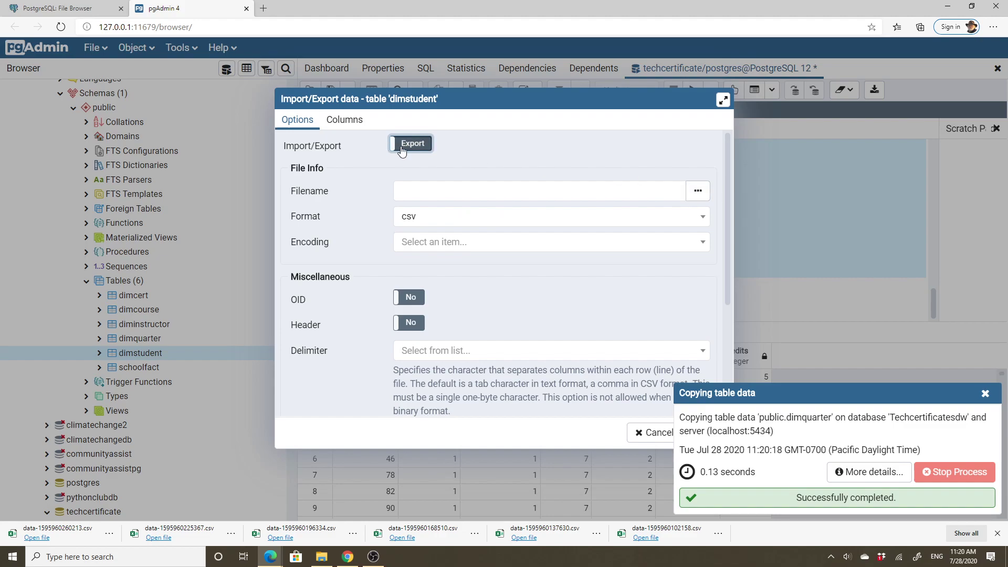
pyautogui.click(698, 191)
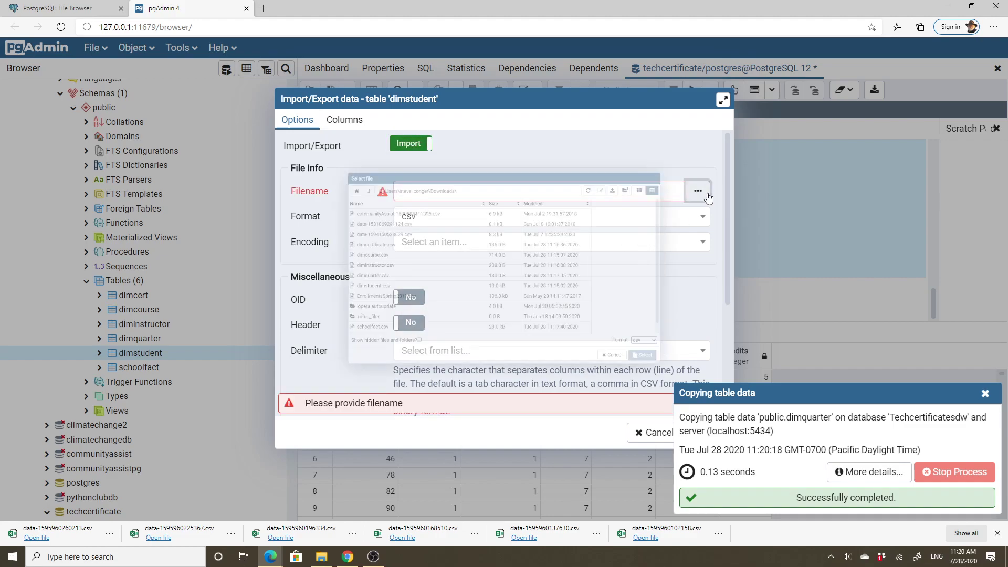
pyautogui.click(295, 305)
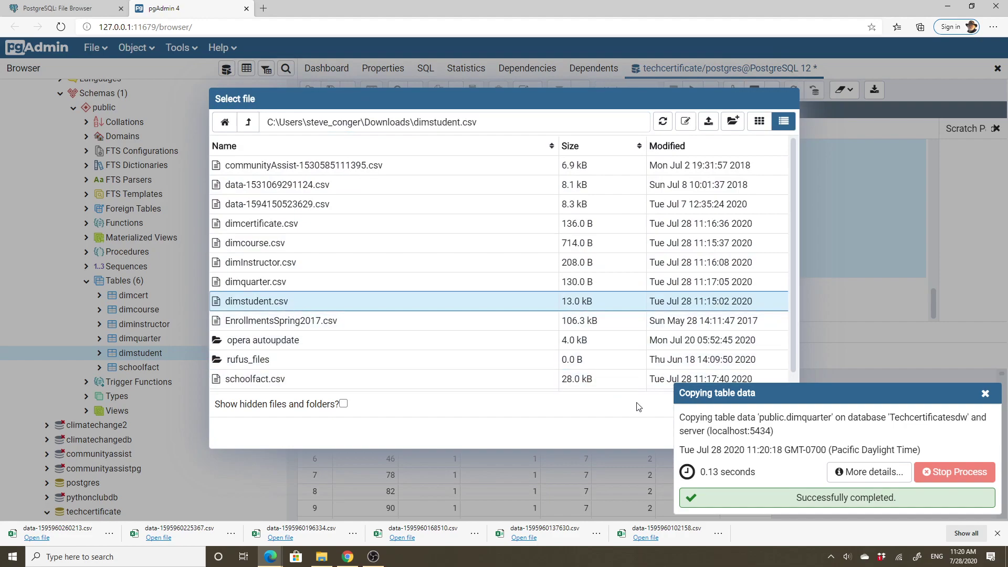
pyautogui.click(986, 393)
pyautogui.click(770, 437)
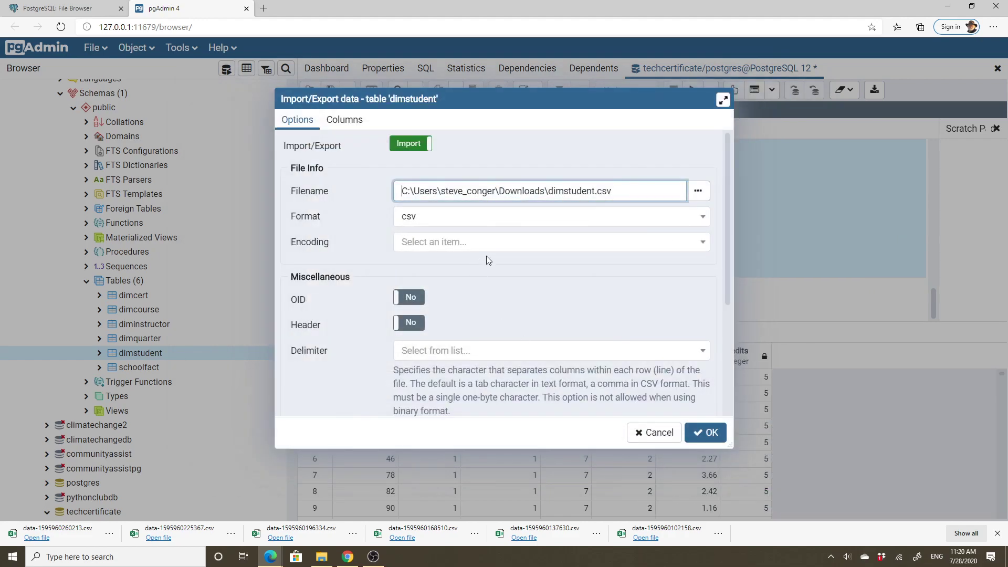
# - Mark the dimstudent file as having a header, exclude student_id from the imported columns, and run the import
pyautogui.click(399, 324)
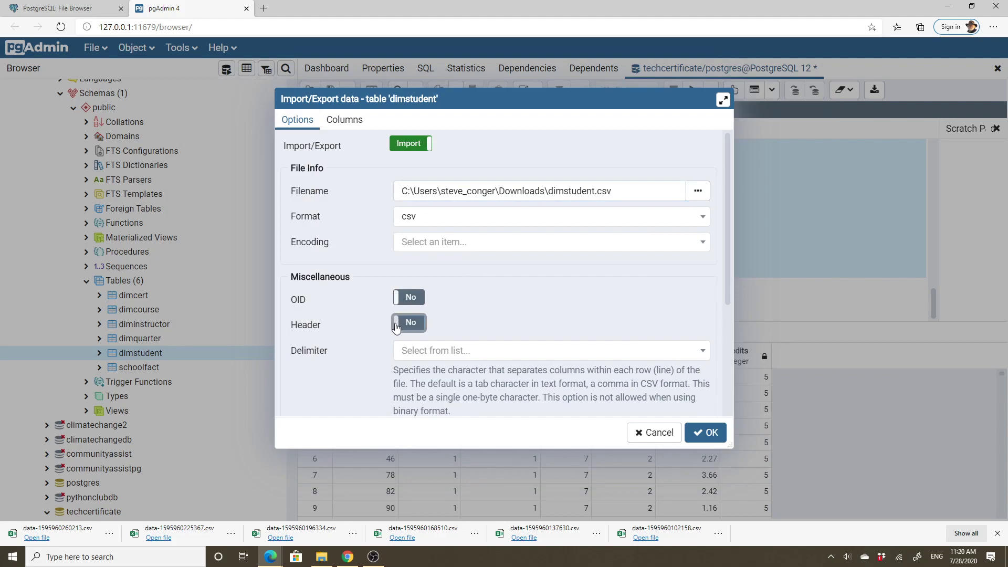
pyautogui.click(345, 120)
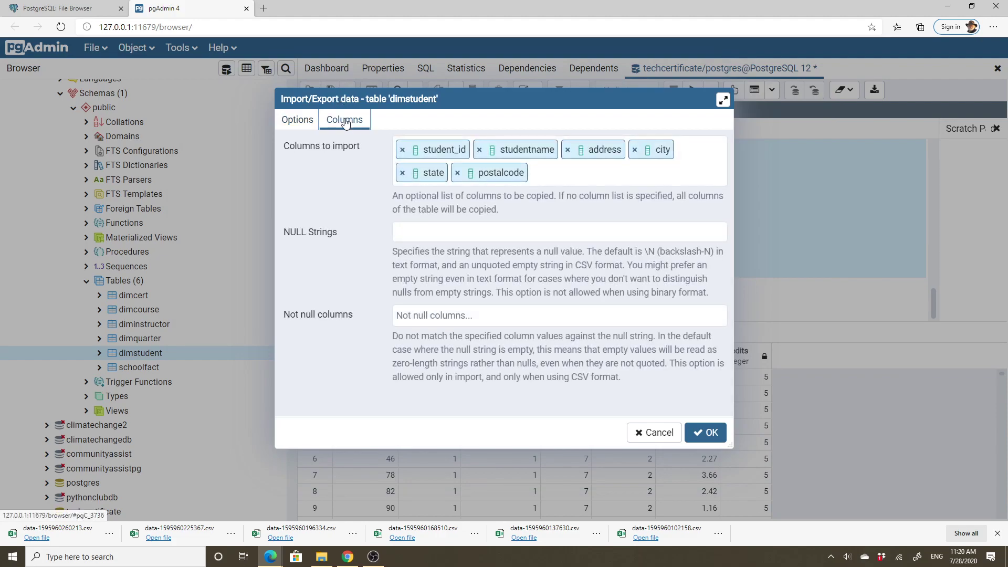
pyautogui.click(402, 150)
pyautogui.click(356, 192)
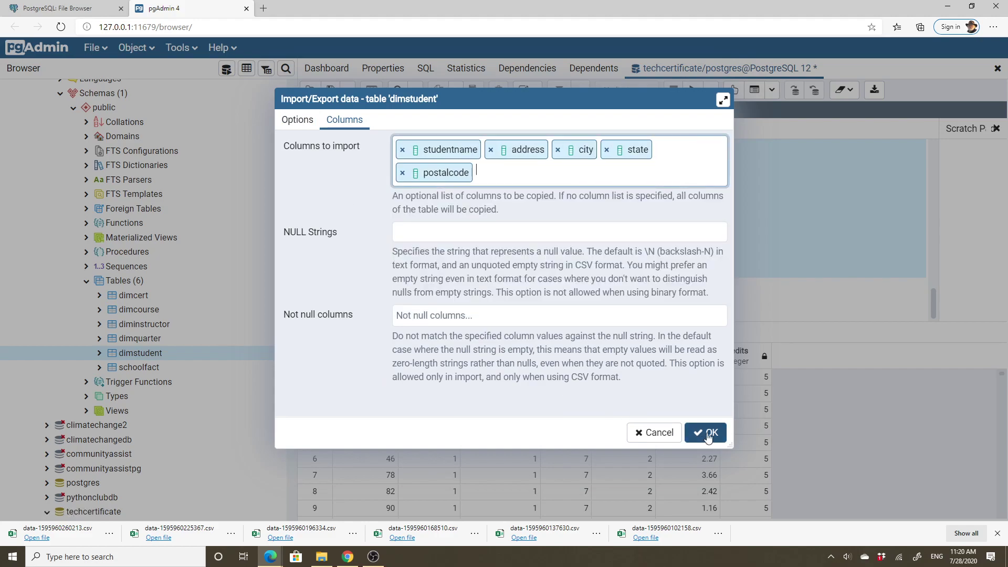
pyautogui.click(704, 432)
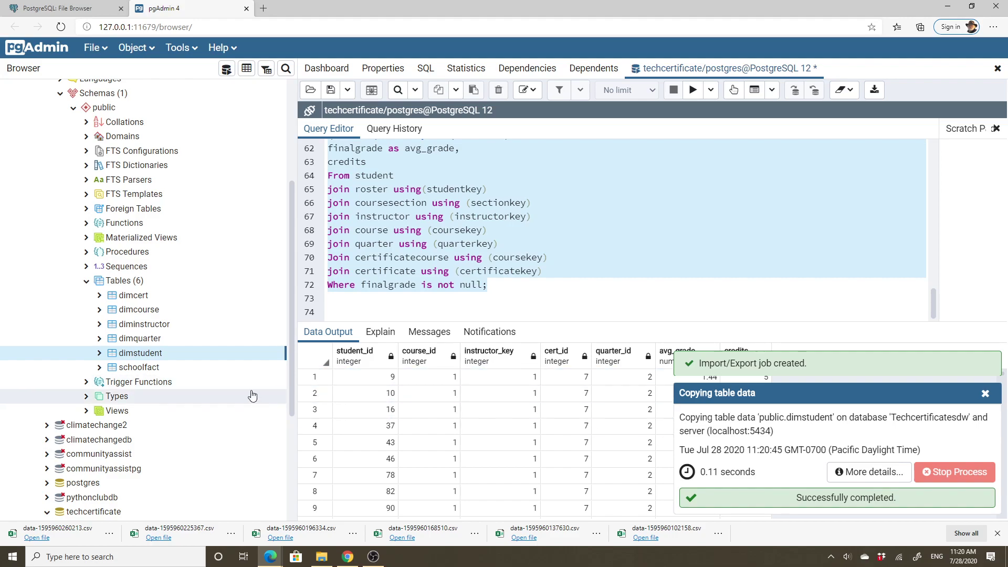
# - Set up a data import for the schoolfact table using schoolfact.csv from the Downloads folder
pyautogui.click(212, 368)
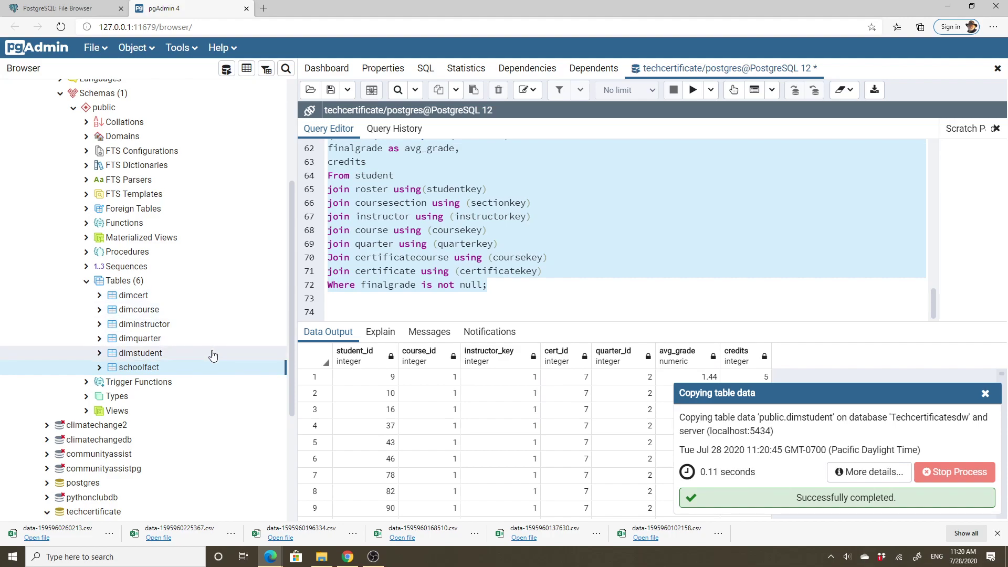
pyautogui.rightClick(167, 371)
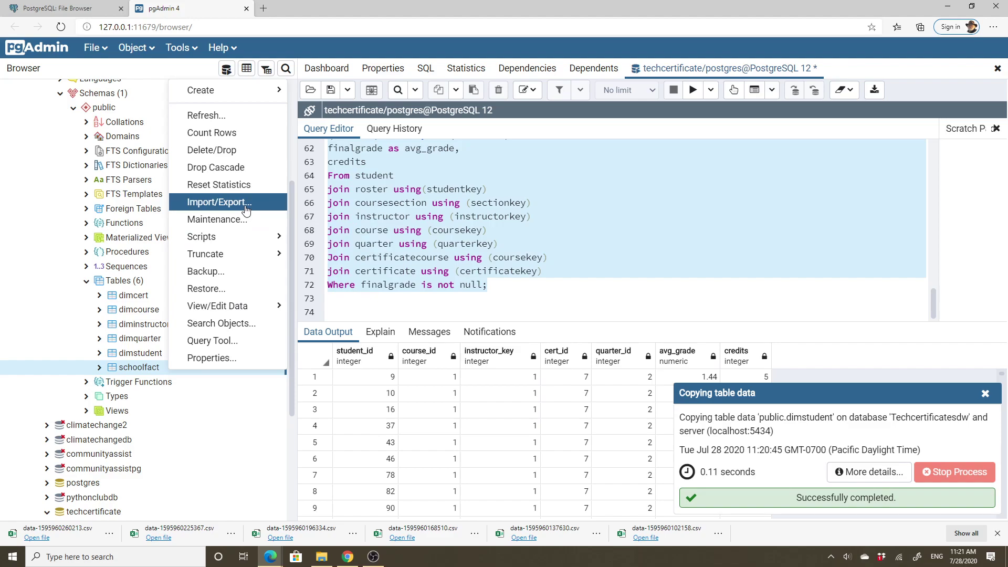
pyautogui.click(246, 210)
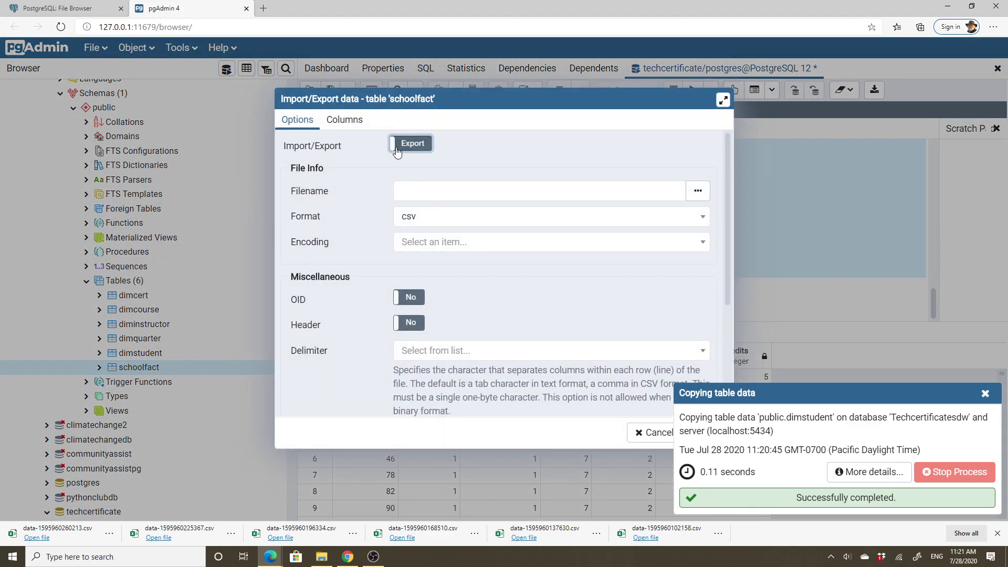
pyautogui.click(398, 151)
pyautogui.click(699, 193)
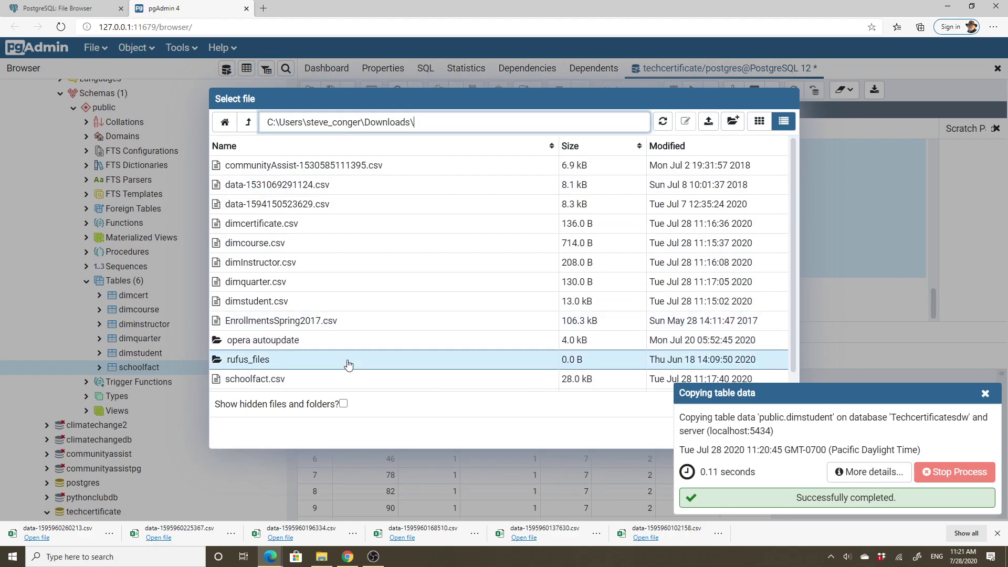
pyautogui.click(349, 378)
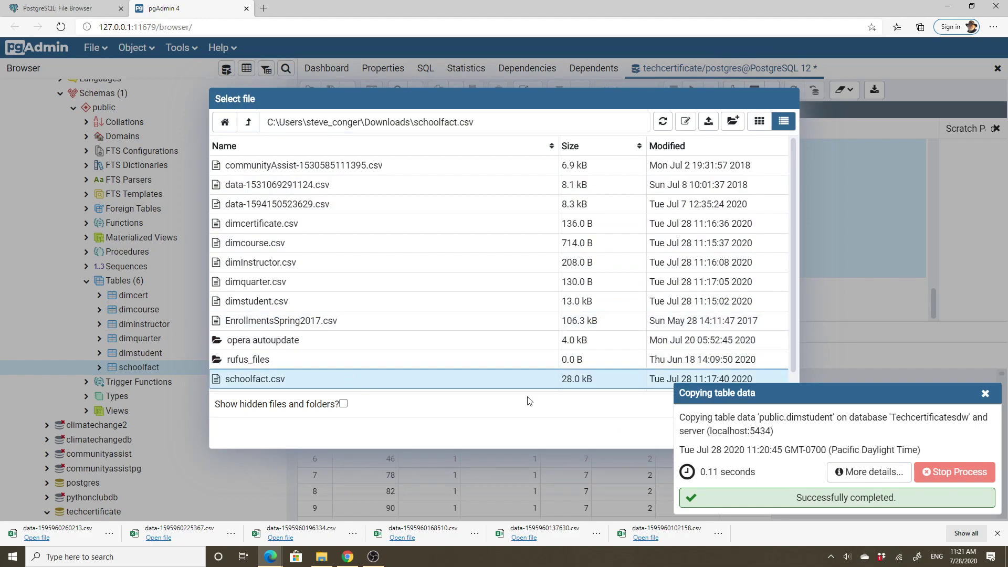
pyautogui.click(985, 394)
pyautogui.click(771, 431)
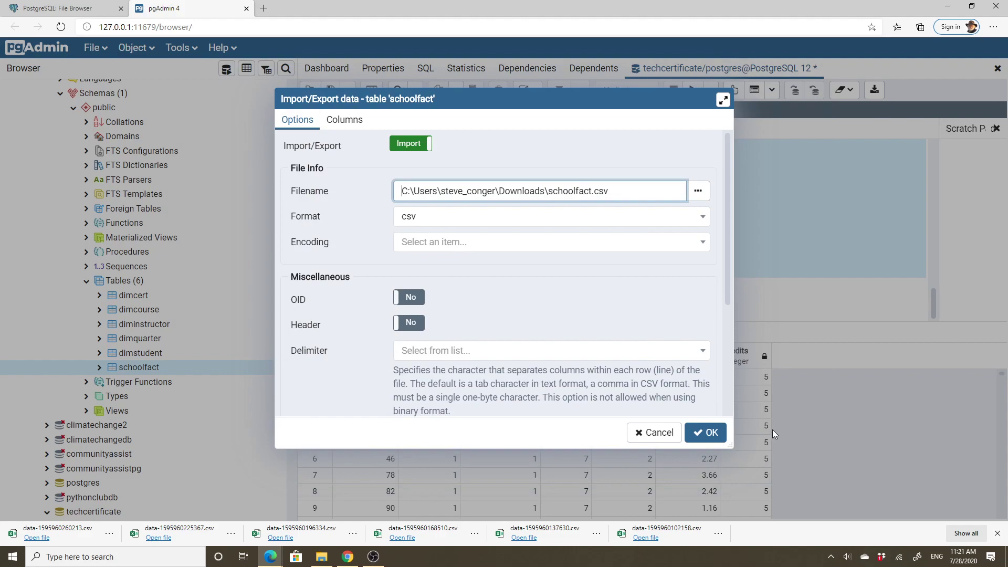
# - Mark the schoolfact file as having a header, exclude schoolfact_id from the imported columns, and run the import
pyautogui.click(402, 324)
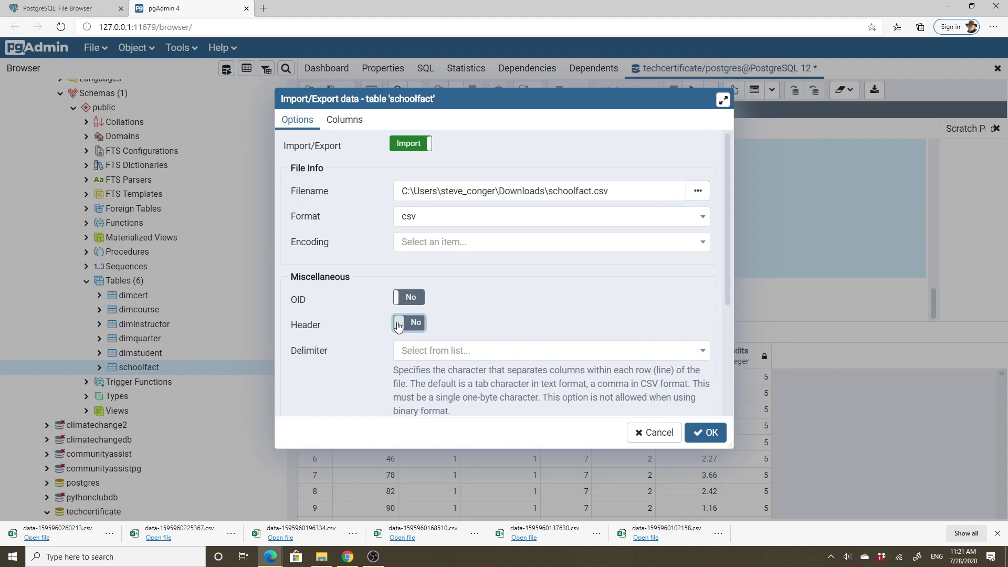
pyautogui.click(358, 124)
pyautogui.click(401, 151)
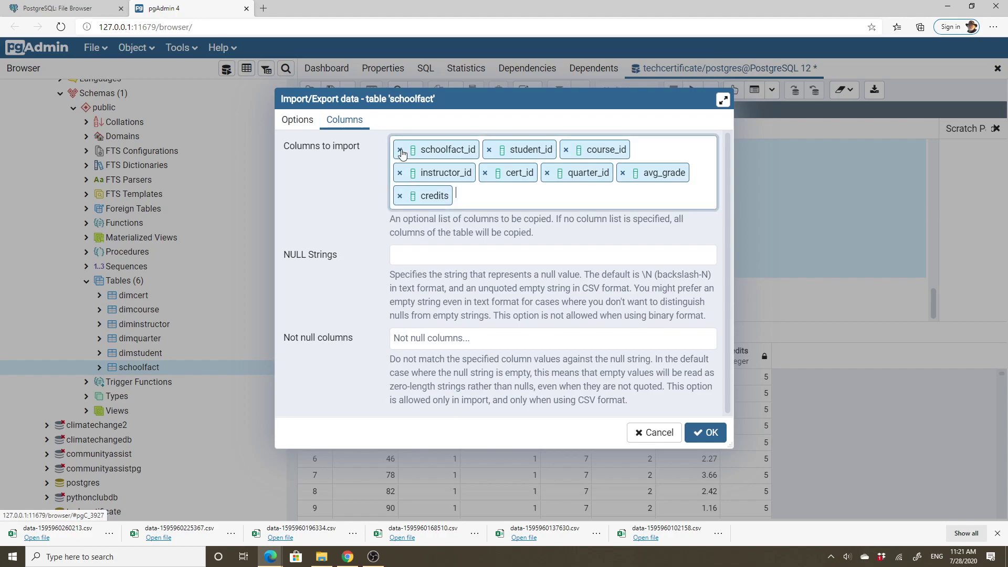
pyautogui.click(401, 152)
pyautogui.click(710, 433)
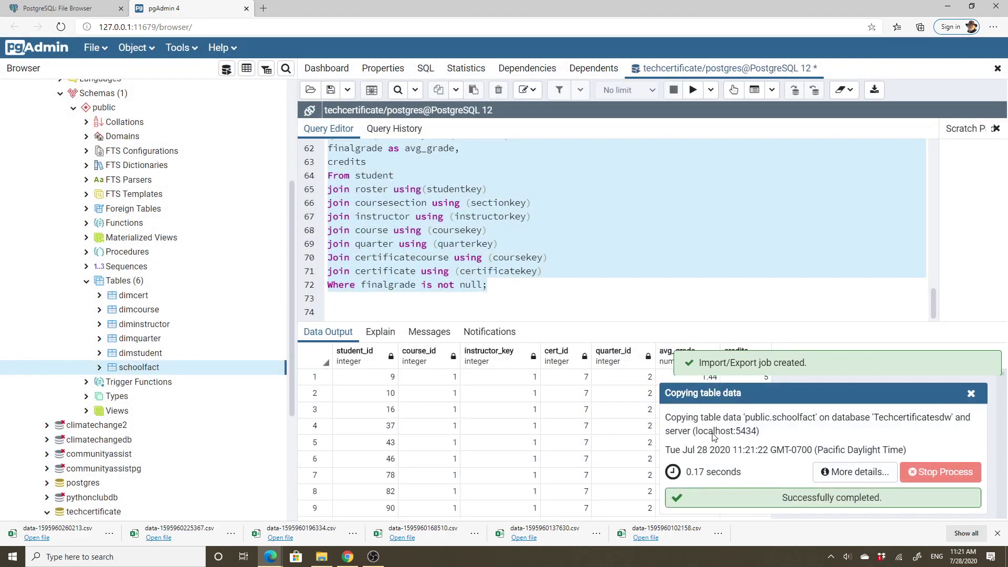
pyautogui.click(627, 298)
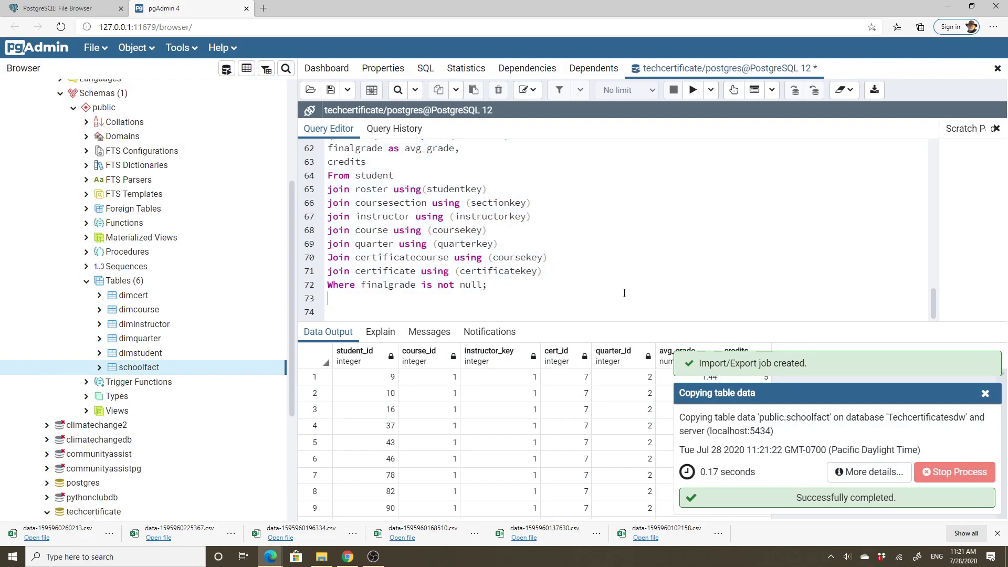
# - Open a new query editor for the Techcertificatesdw database
pyautogui.scroll(3, 228, 270)
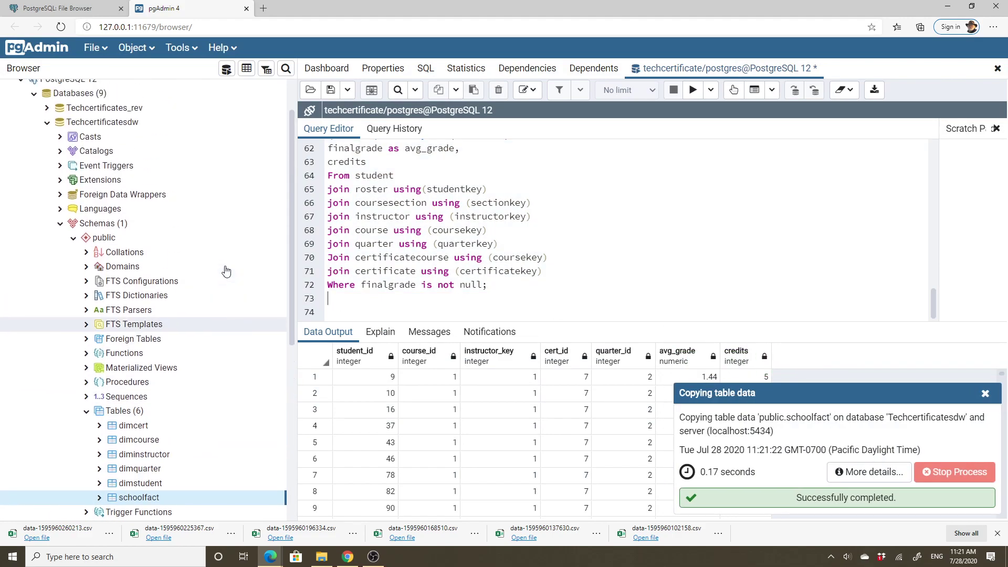
pyautogui.scroll(1, 237, 278)
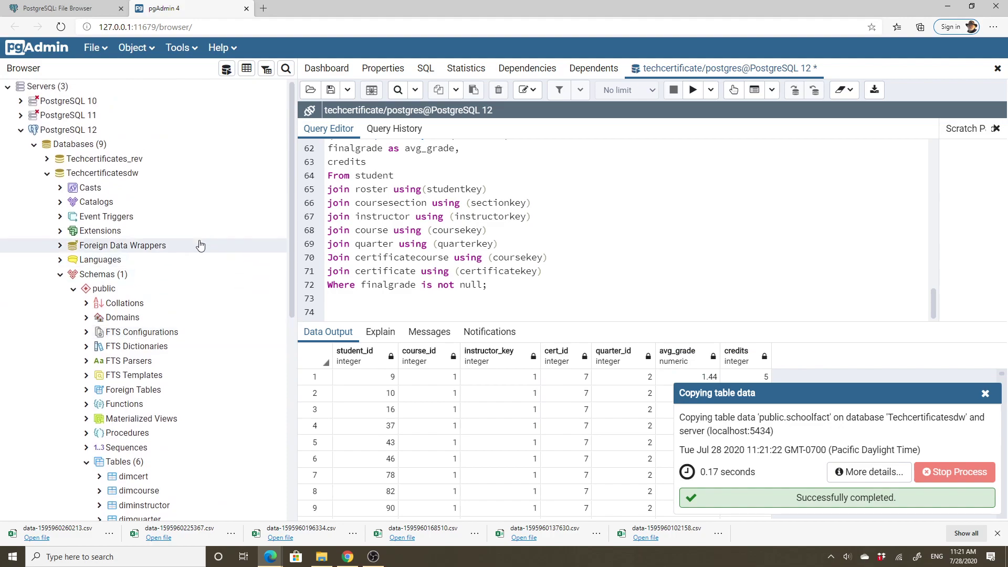
pyautogui.rightClick(120, 176)
pyautogui.moveTo(152, 190)
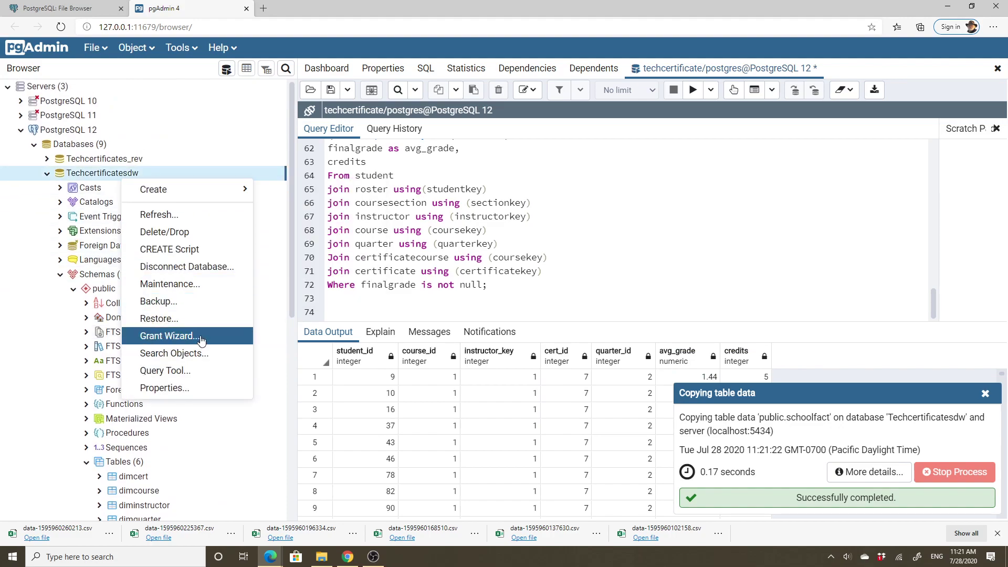
pyautogui.click(205, 371)
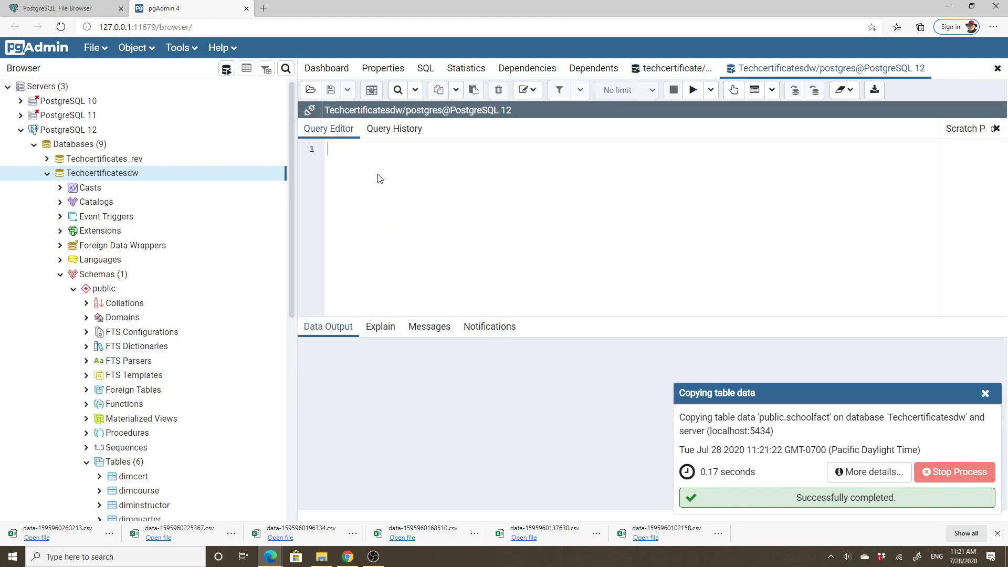
# - Write and run "Select * from dimcert;" and dismiss the notification about the copied table data
pyautogui.write('Select * from dimcert;')
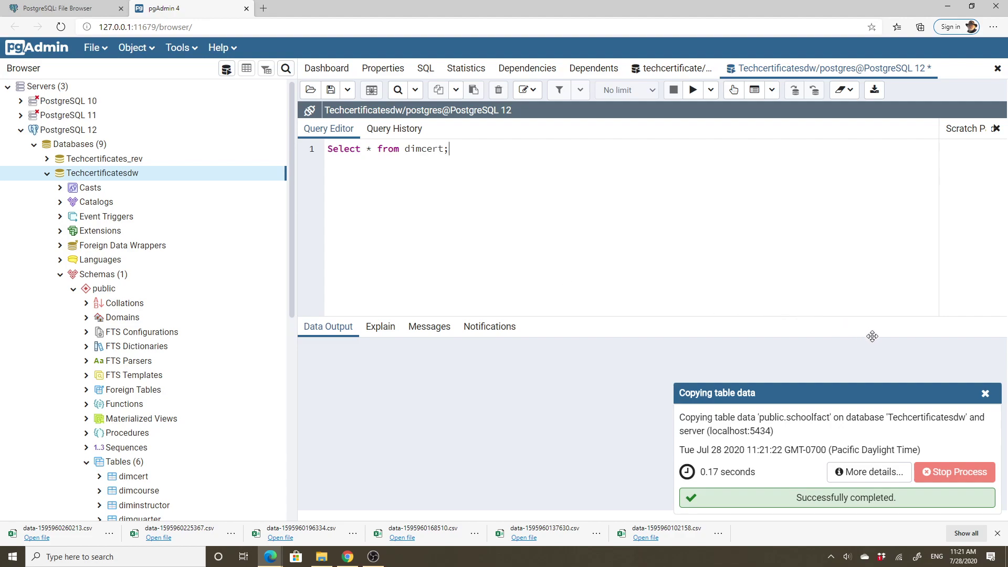
pyautogui.click(986, 395)
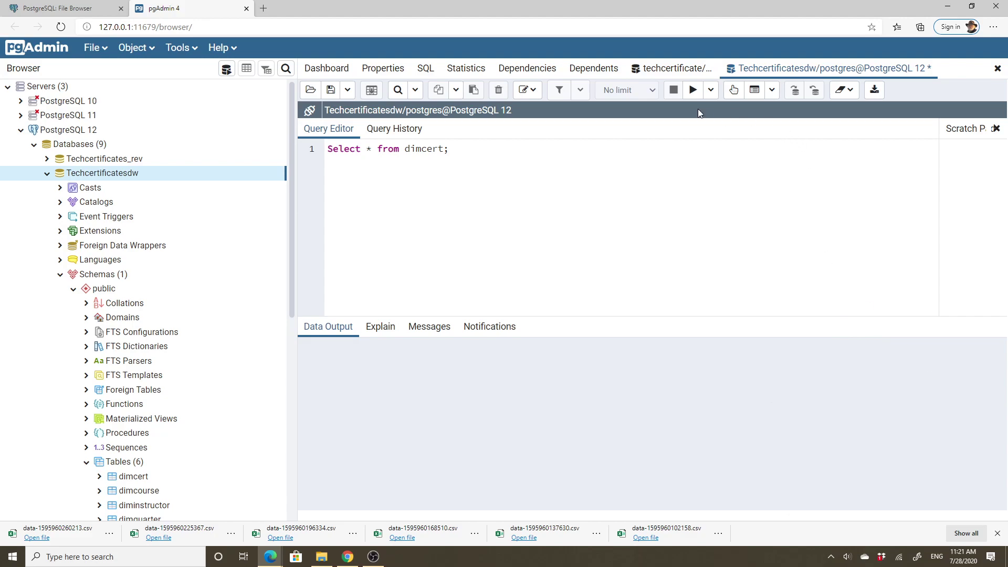
pyautogui.click(693, 89)
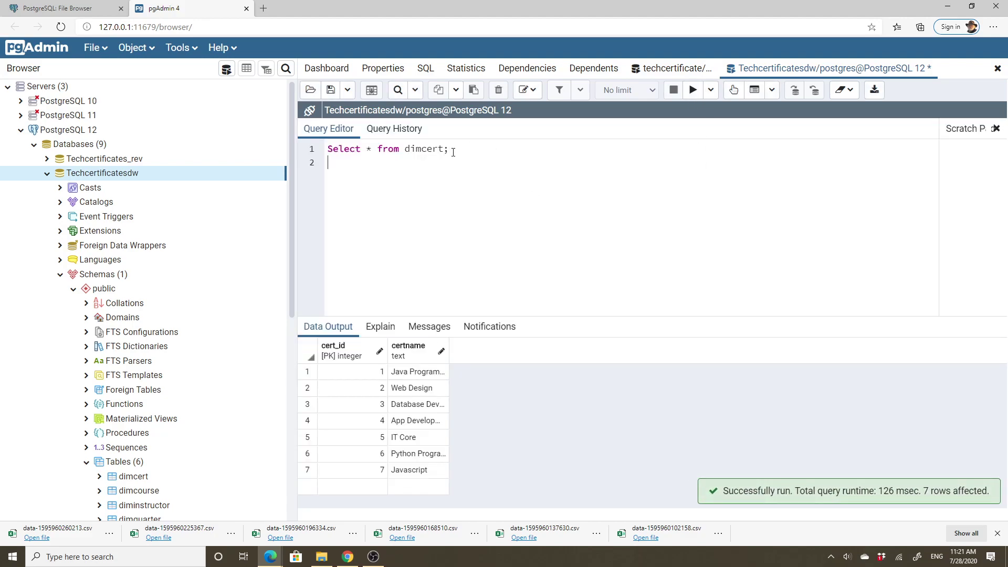
# - Add "Select * from dimcourse;" on a second line and run only that statement
pyautogui.write('t ')
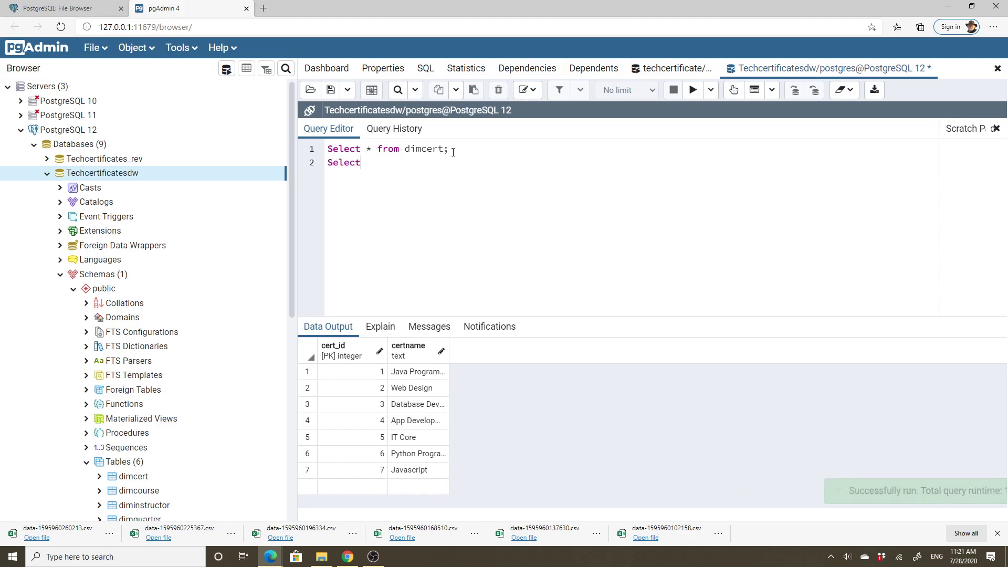
pyautogui.write('* from dimcourse;')
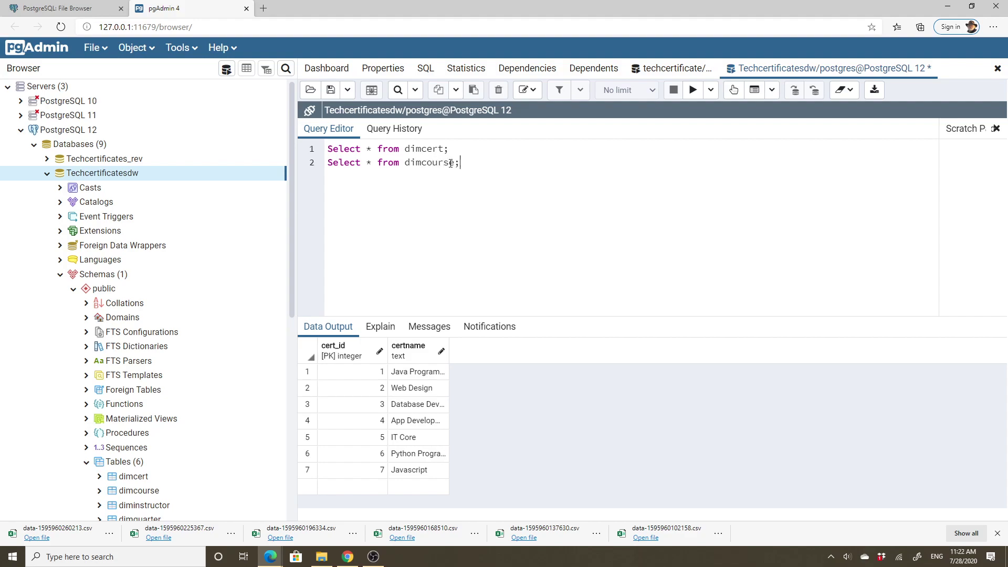
pyautogui.moveTo(459, 163); pyautogui.dragTo(307, 166)
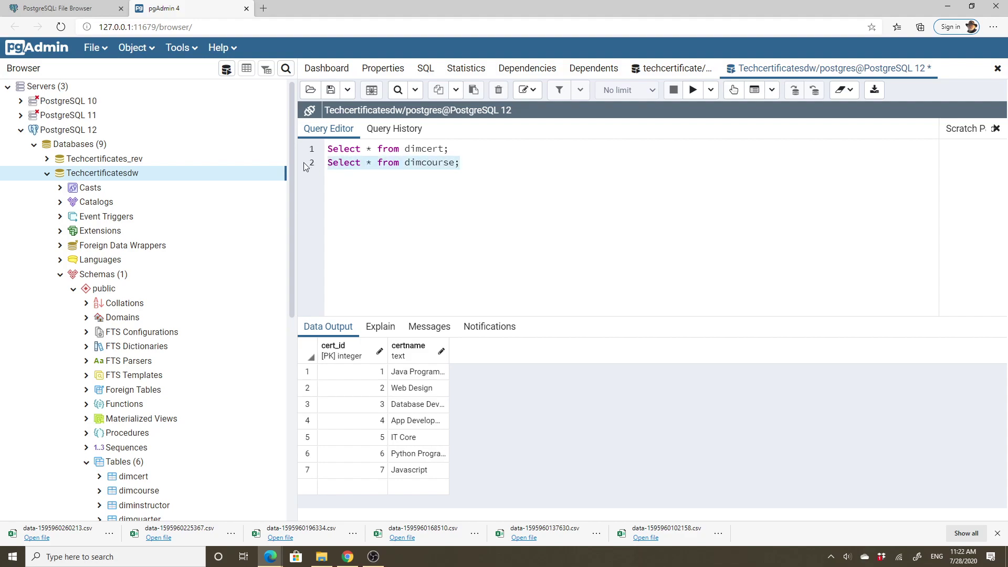
pyautogui.press('F5')
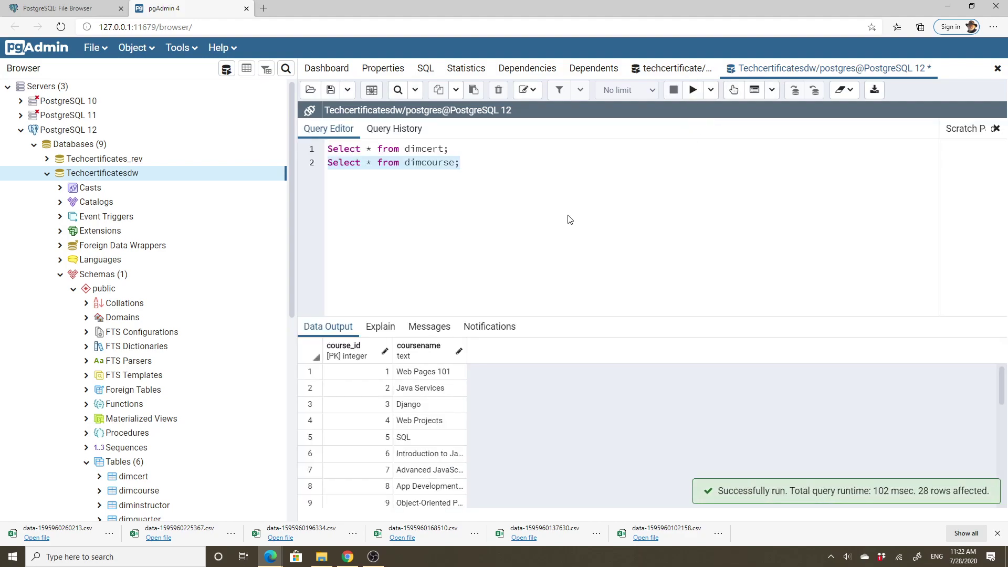
# - Add "Select * from diminstructor;" on a third line and run only that statement
pyautogui.click(491, 159)
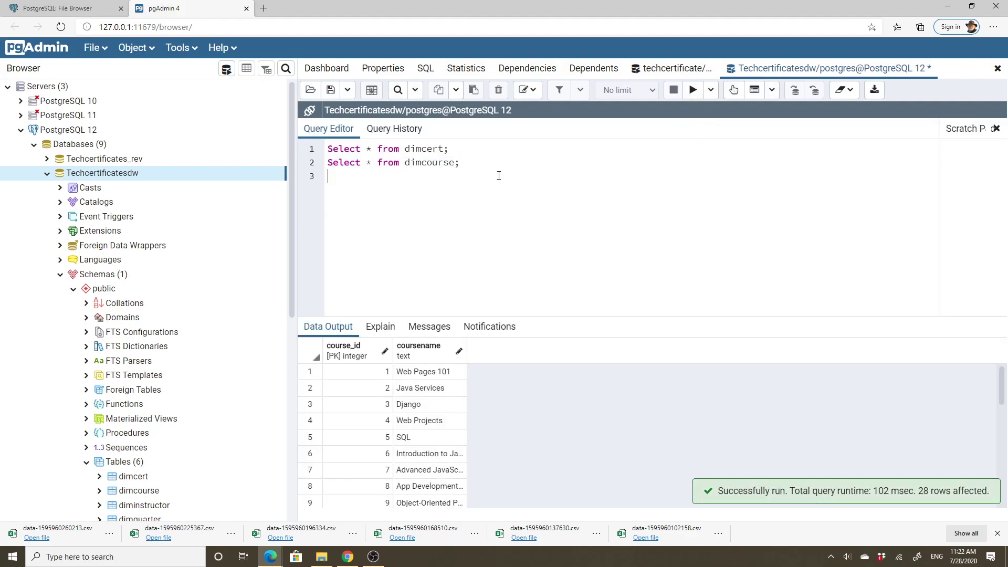
pyautogui.write('Select * from diminstructor;')
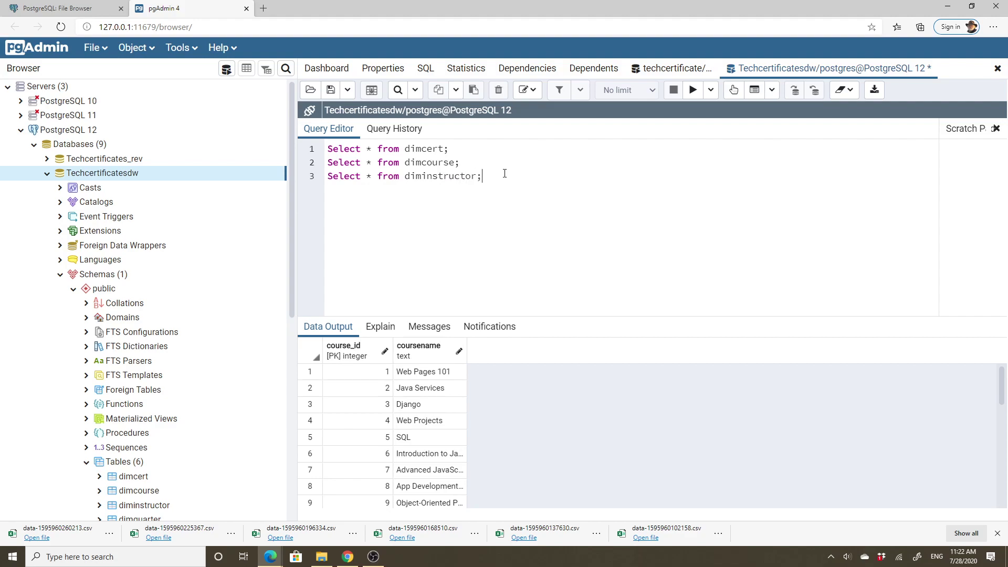
pyautogui.moveTo(505, 174); pyautogui.dragTo(328, 177)
pyautogui.click(693, 90)
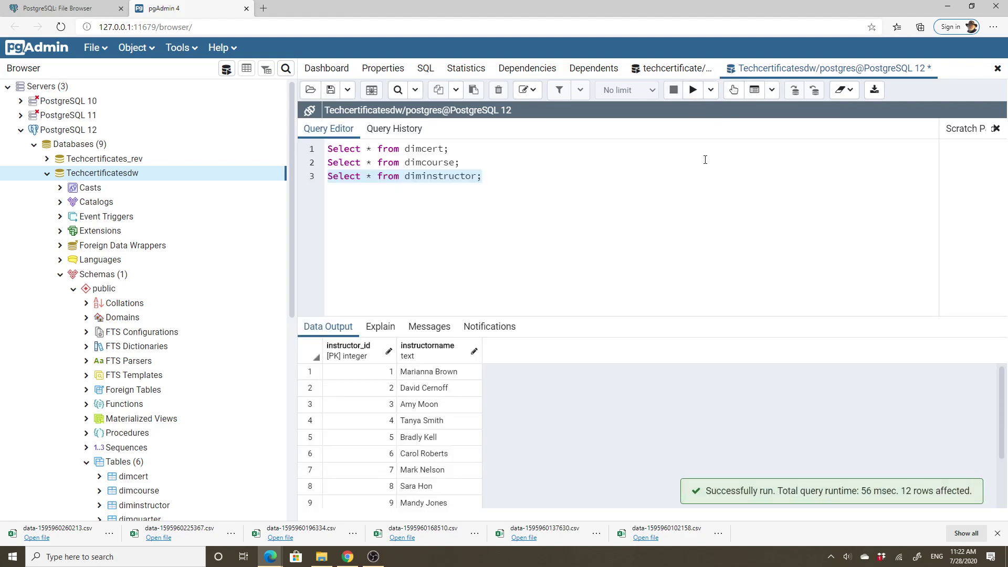
# - Add "Select * from dimquarter;" on a fourth line and run only that statement
pyautogui.click(504, 179)
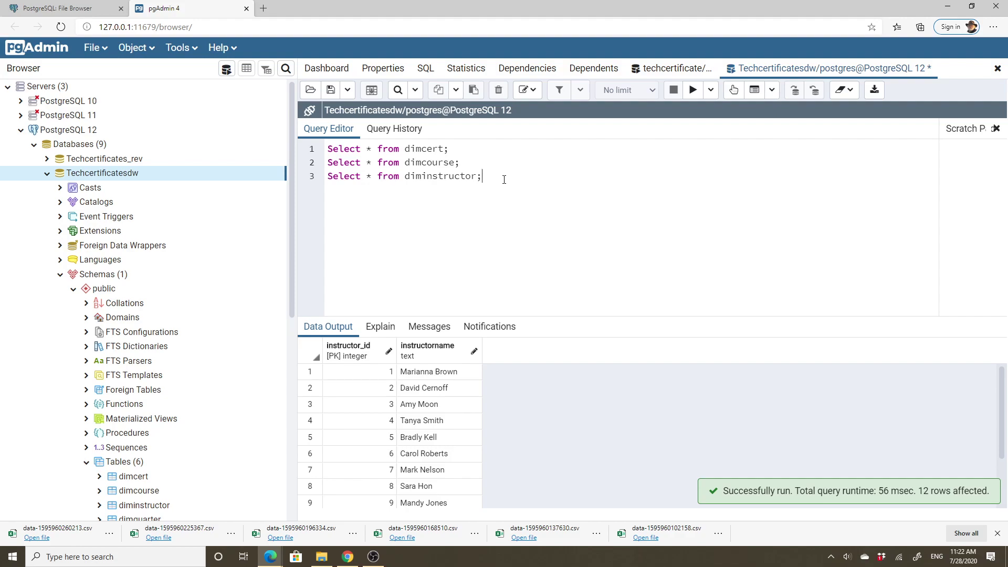
pyautogui.scroll(-3, 221, 403)
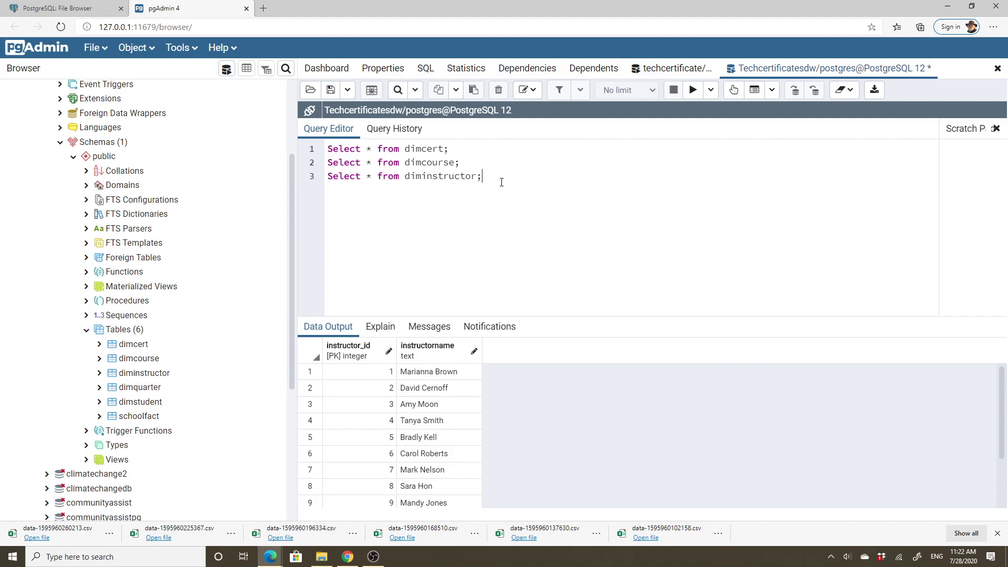
pyautogui.write('Select * from dimquarter;')
pyautogui.moveTo(474, 190); pyautogui.dragTo(304, 189)
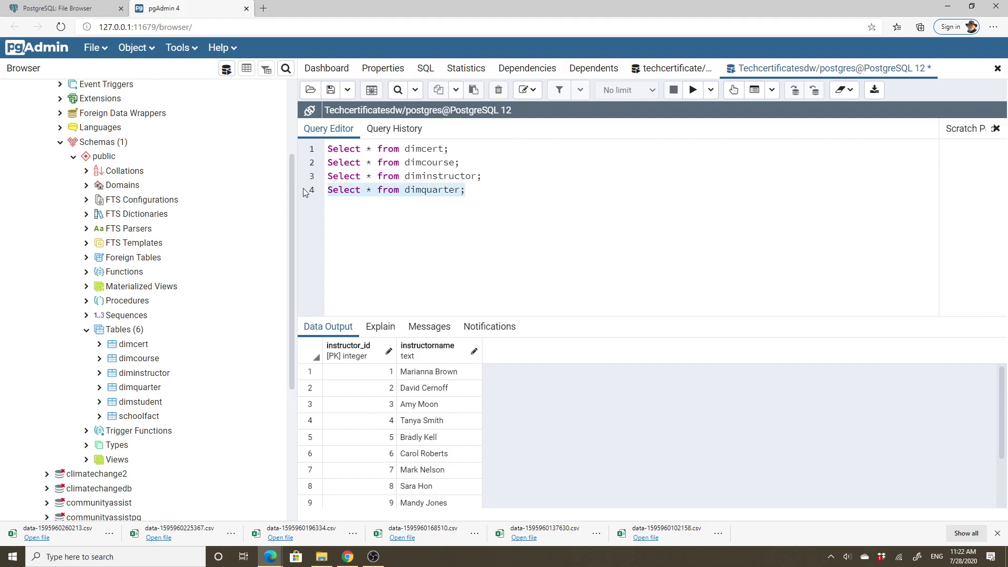
pyautogui.click(693, 89)
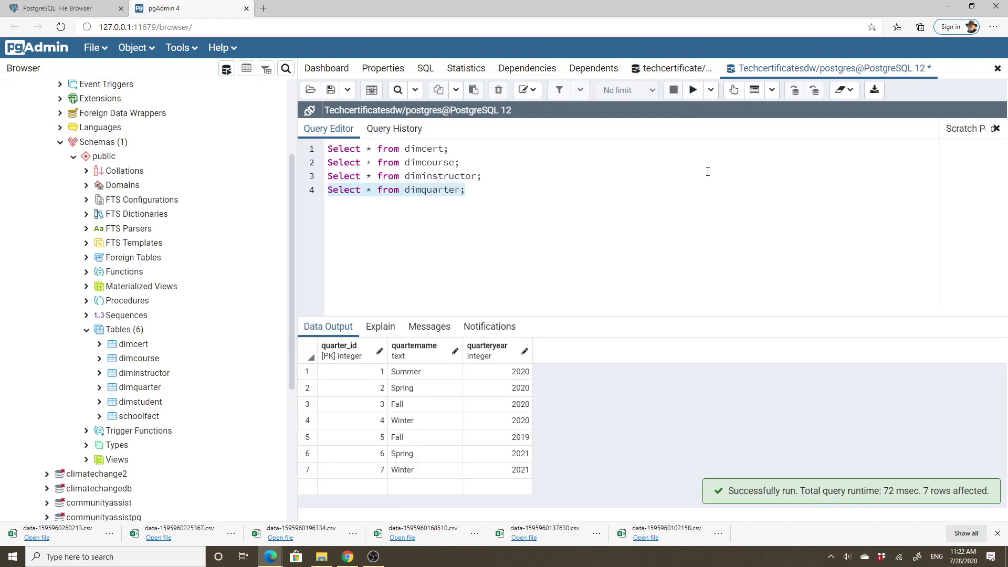
# - Add "Select * from dimstudent;" on a fifth line and run only that statement
pyautogui.click(495, 194)
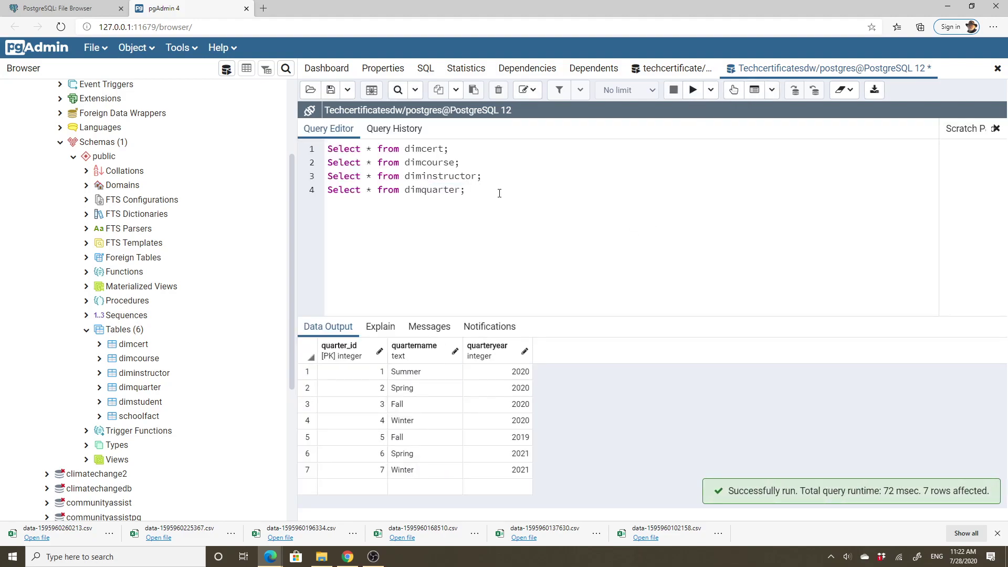
pyautogui.write('Select * from dimstudent;')
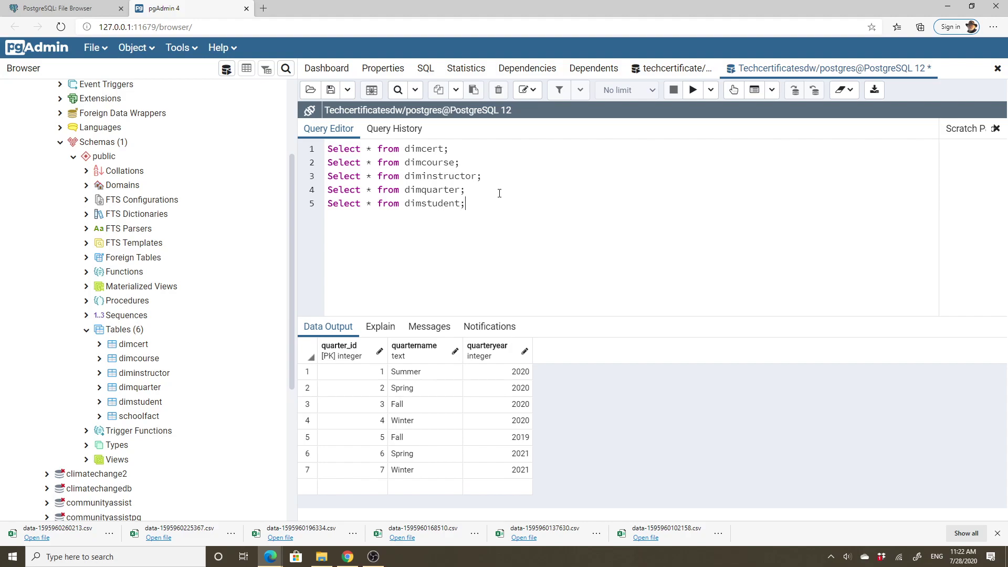
pyautogui.tripleClick(434, 203)
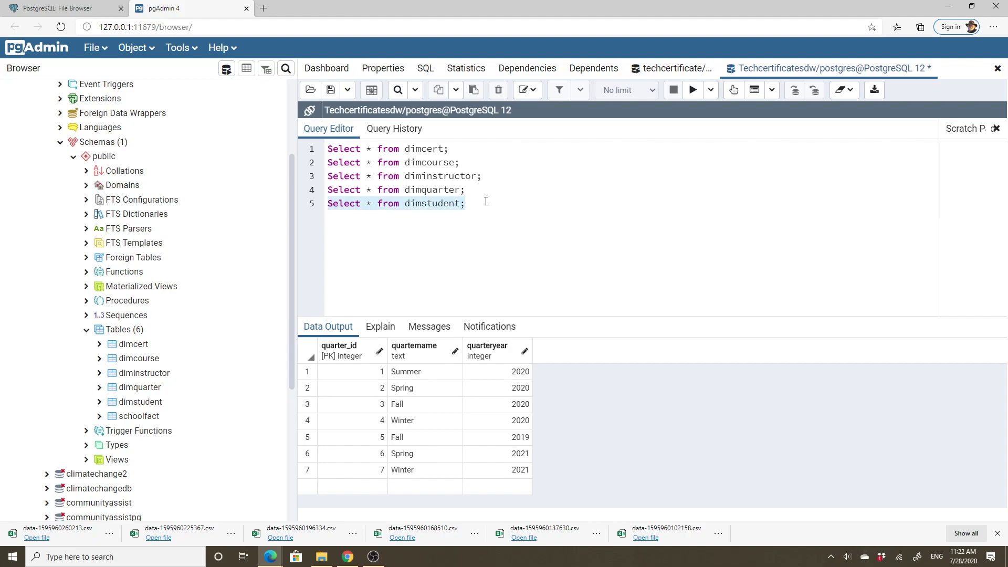
pyautogui.click(693, 90)
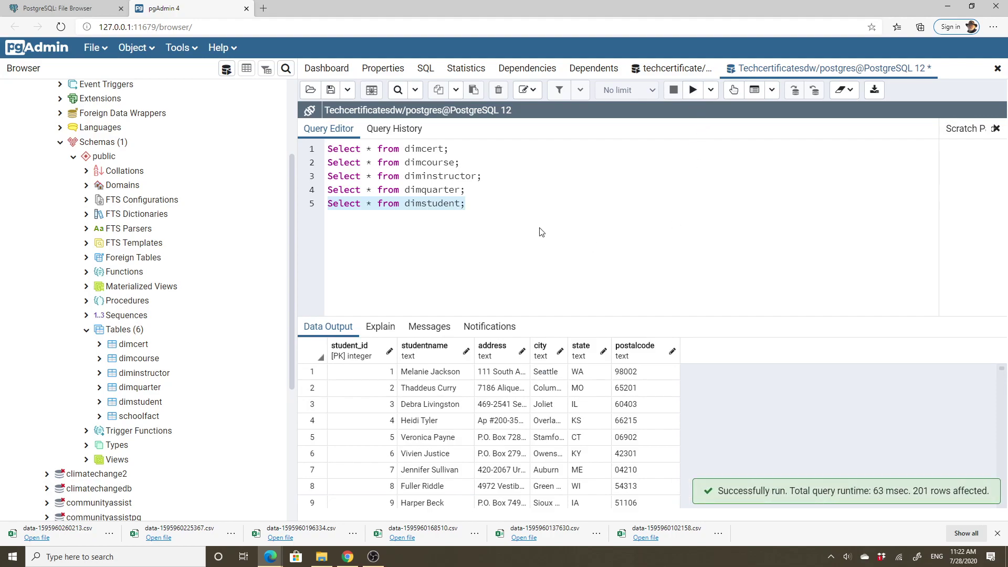
# - Add "Select * from schoolfact;" on a sixth line and run only that statement
pyautogui.click(478, 209)
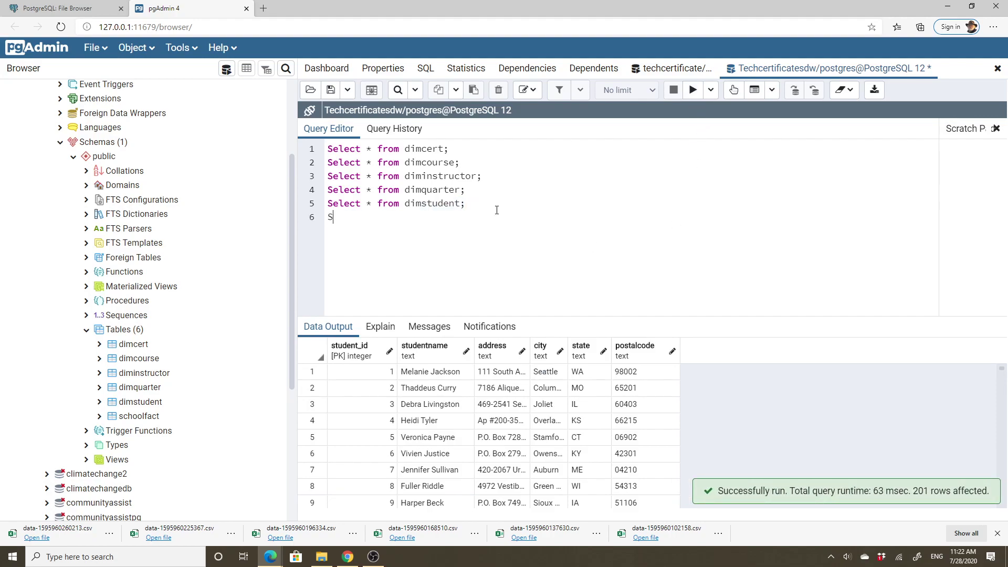
pyautogui.write('Select * from Dim')
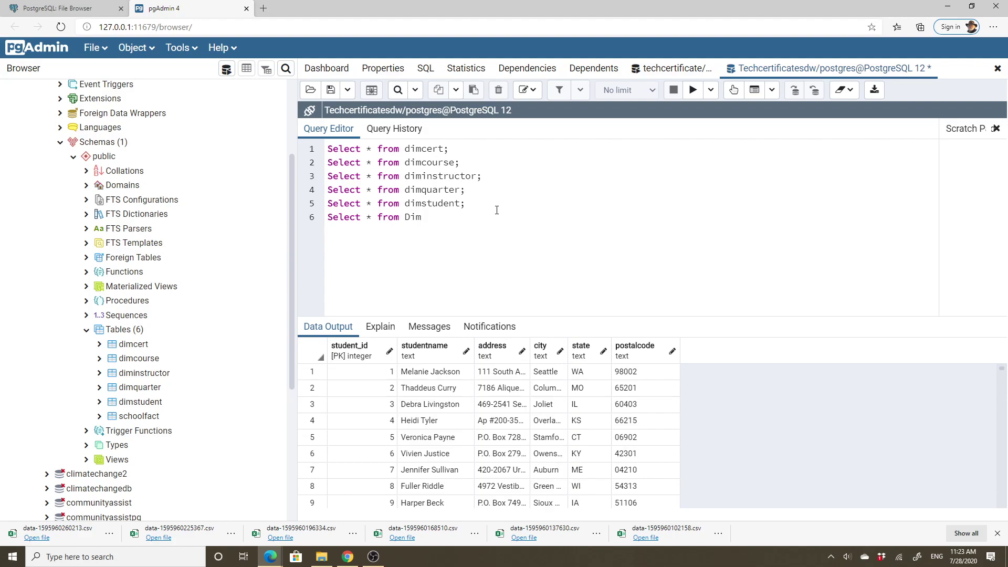
pyautogui.write('hoolfact;')
pyautogui.moveTo(466, 217); pyautogui.dragTo(326, 217)
pyautogui.click(694, 91)
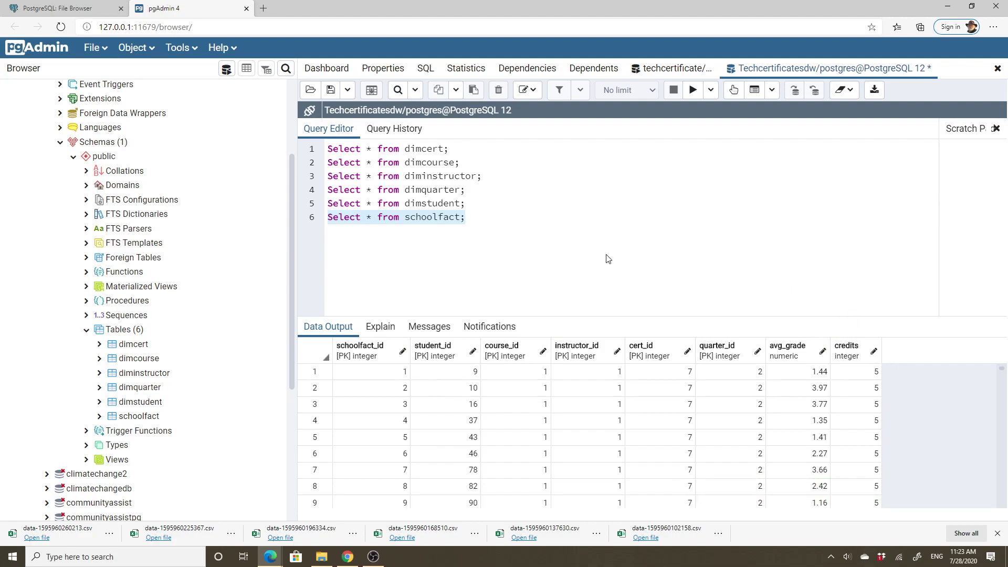
pyautogui.click(543, 263)
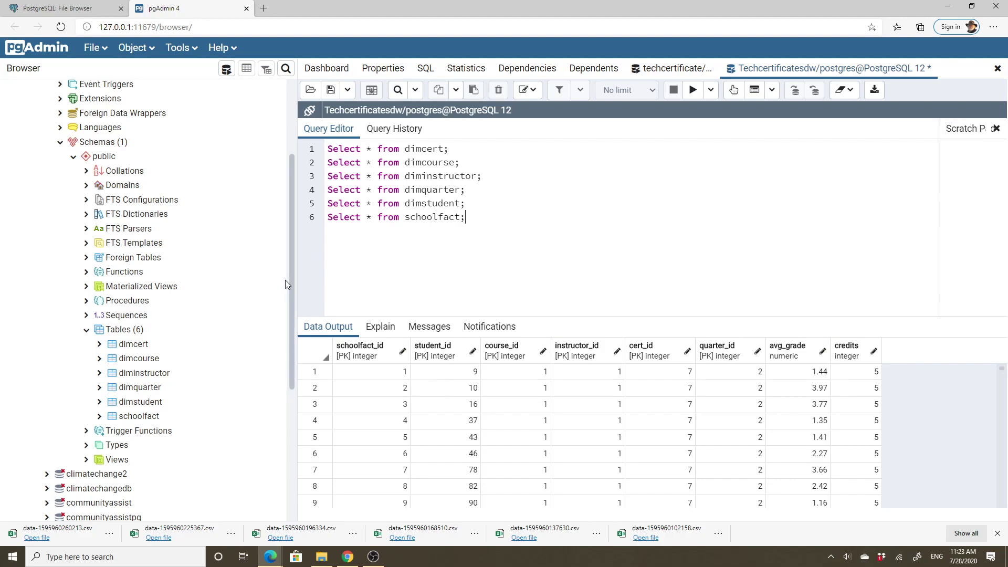
pyautogui.scroll(5, 203, 274)
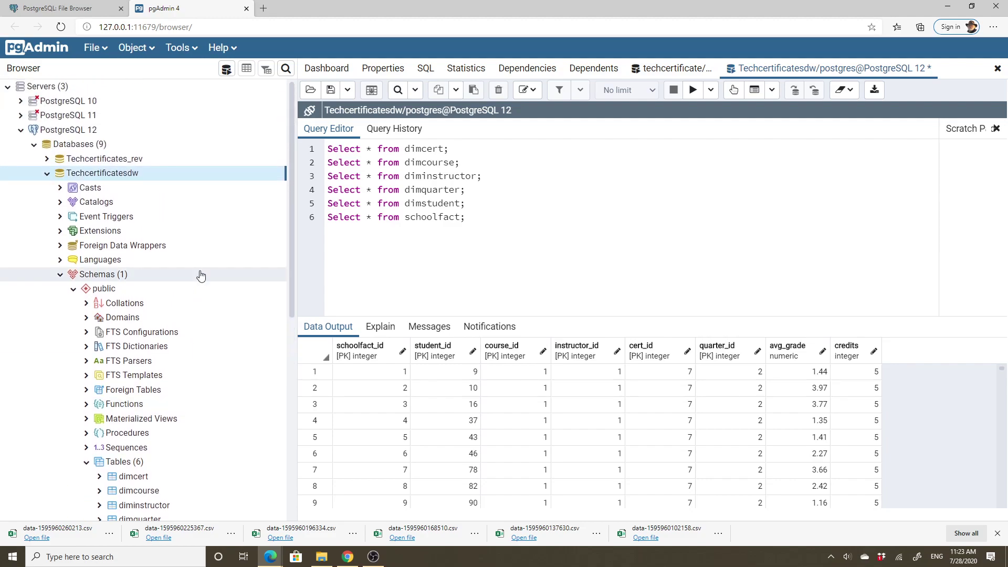
pyautogui.scroll(-8, 202, 275)
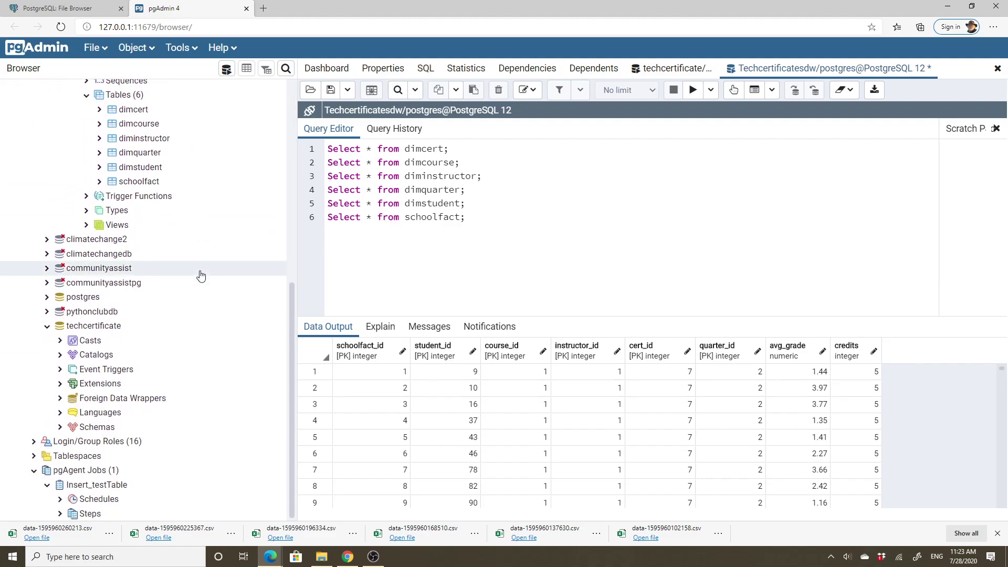
pyautogui.scroll(4, 202, 276)
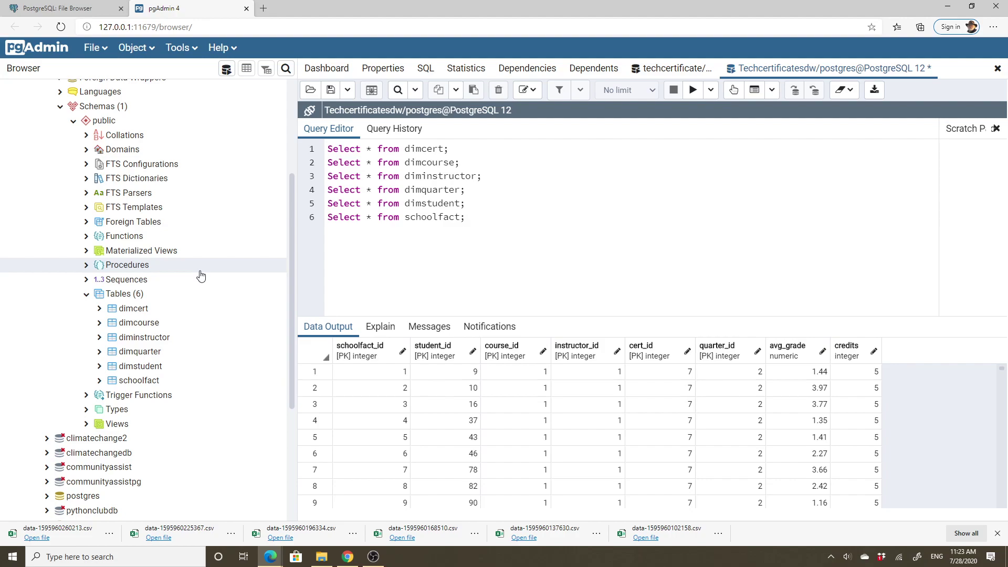